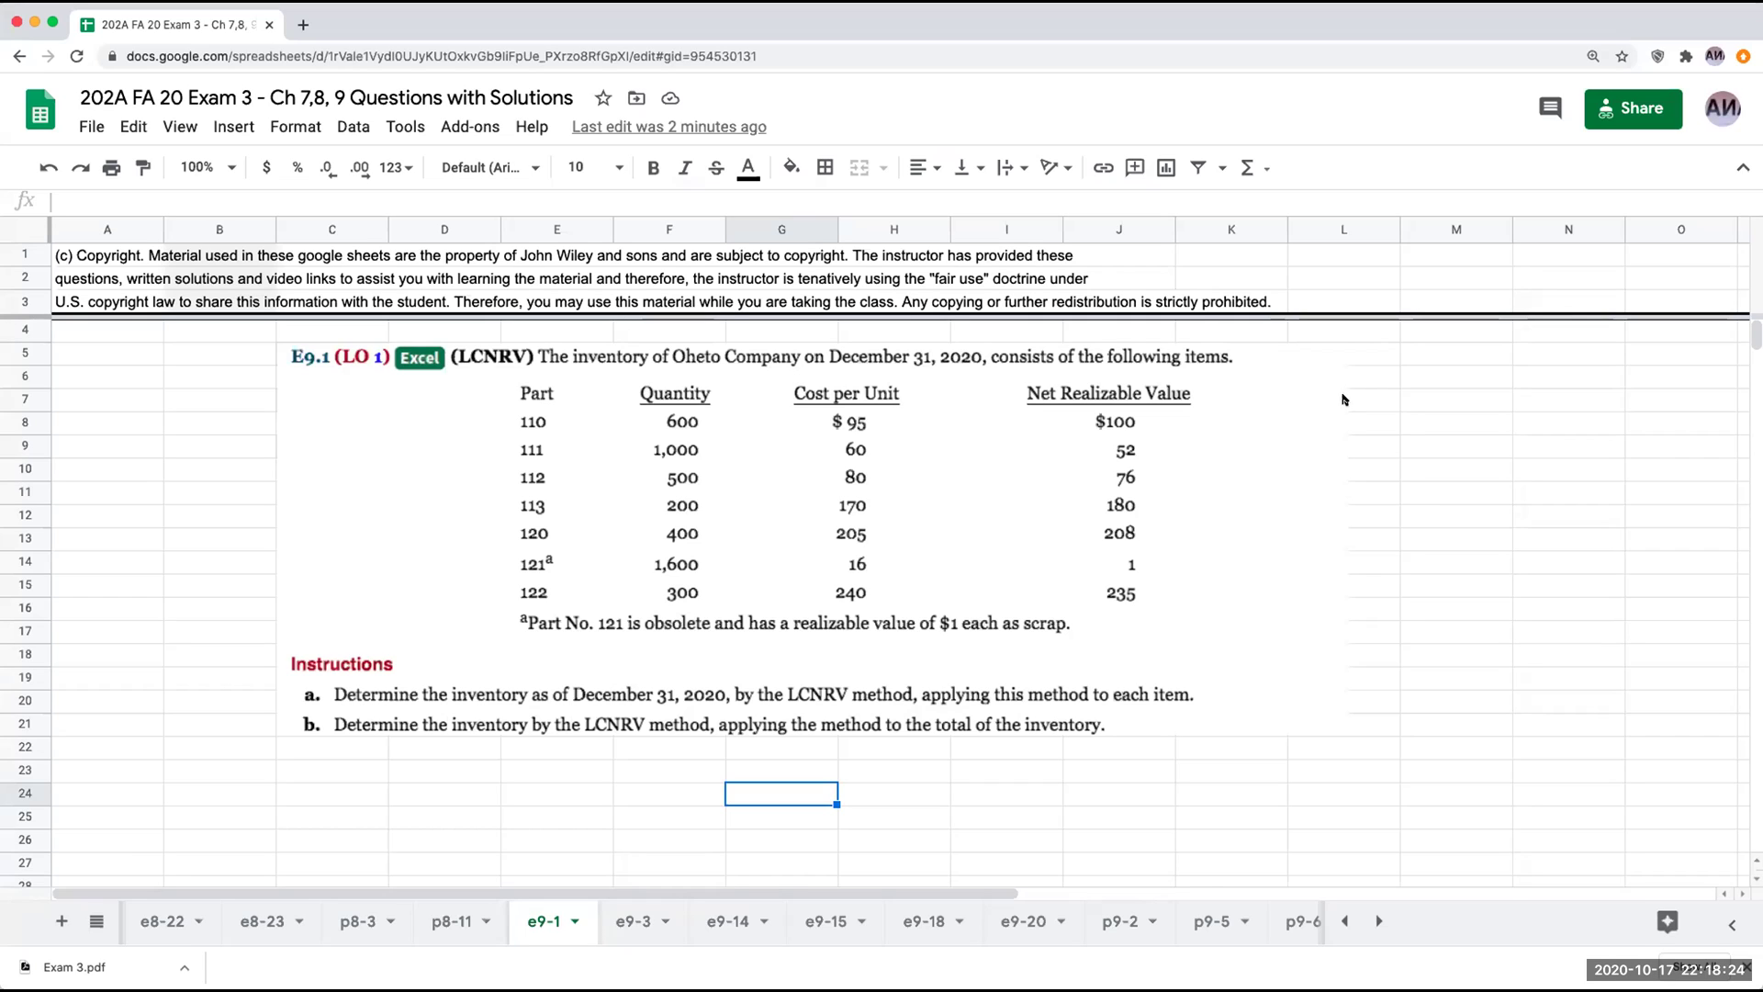
Enter part numbers 110, 111, 112, 113, 120, 121 and 122 down column E from E25.
left_click(1347, 401)
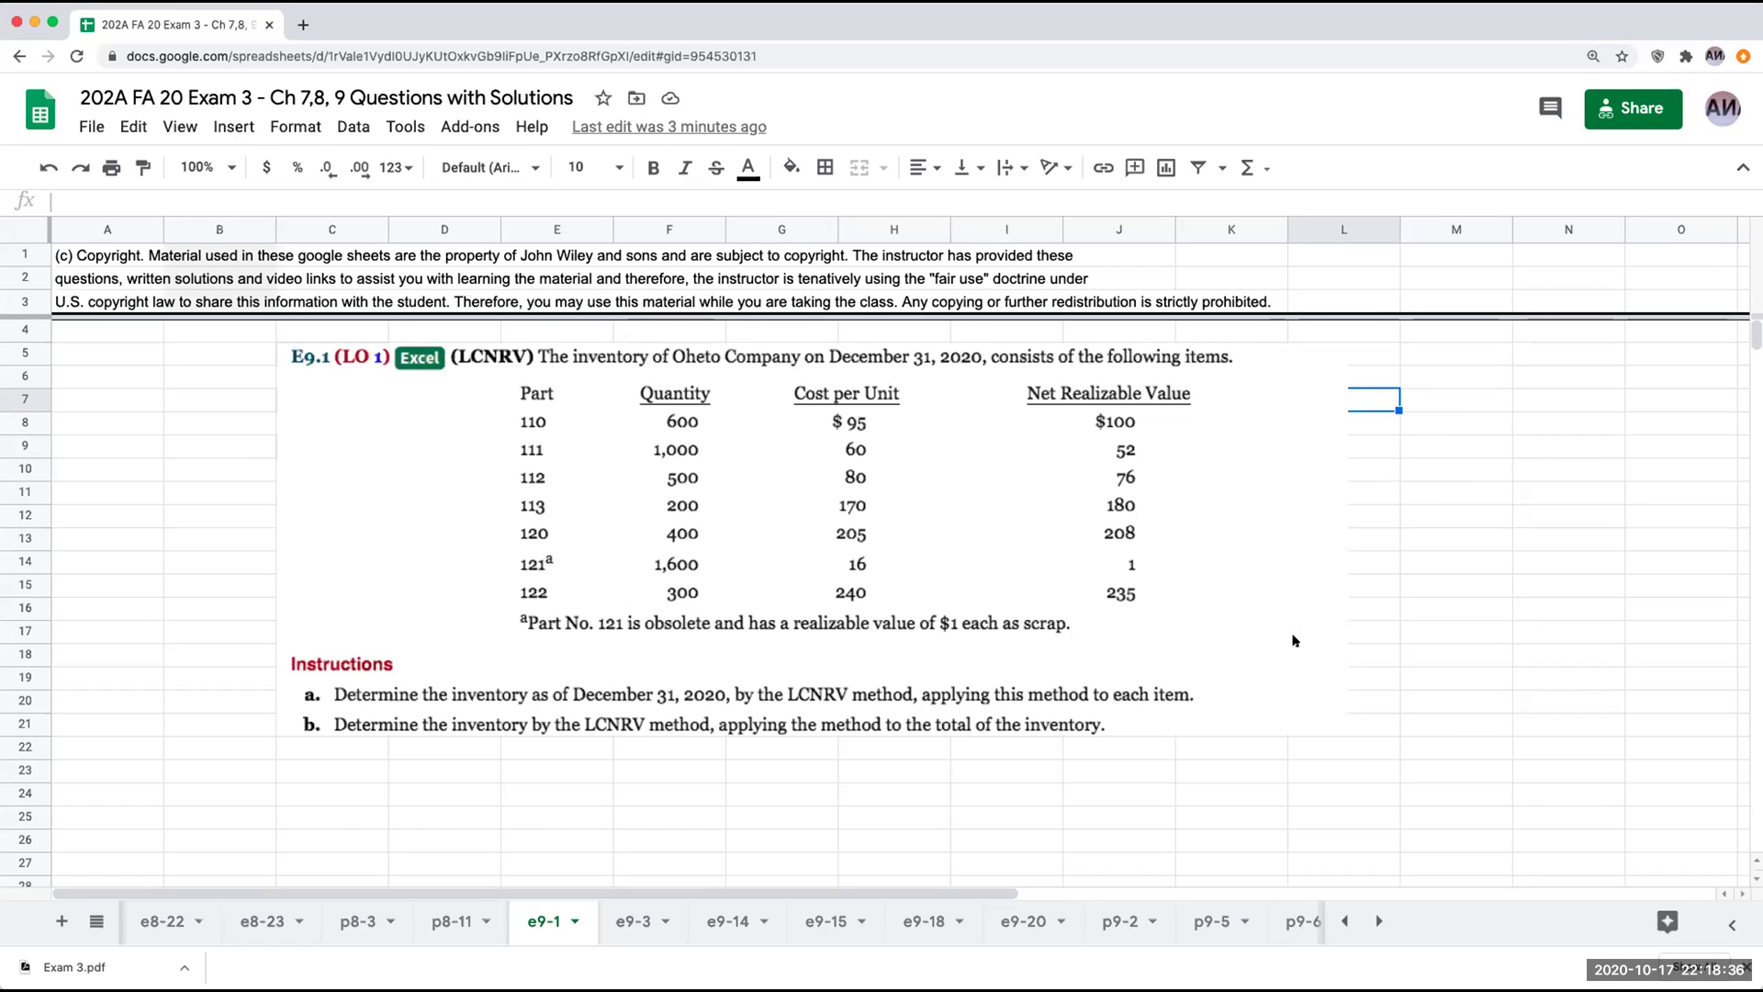
scroll(1231, 661, "down", 1)
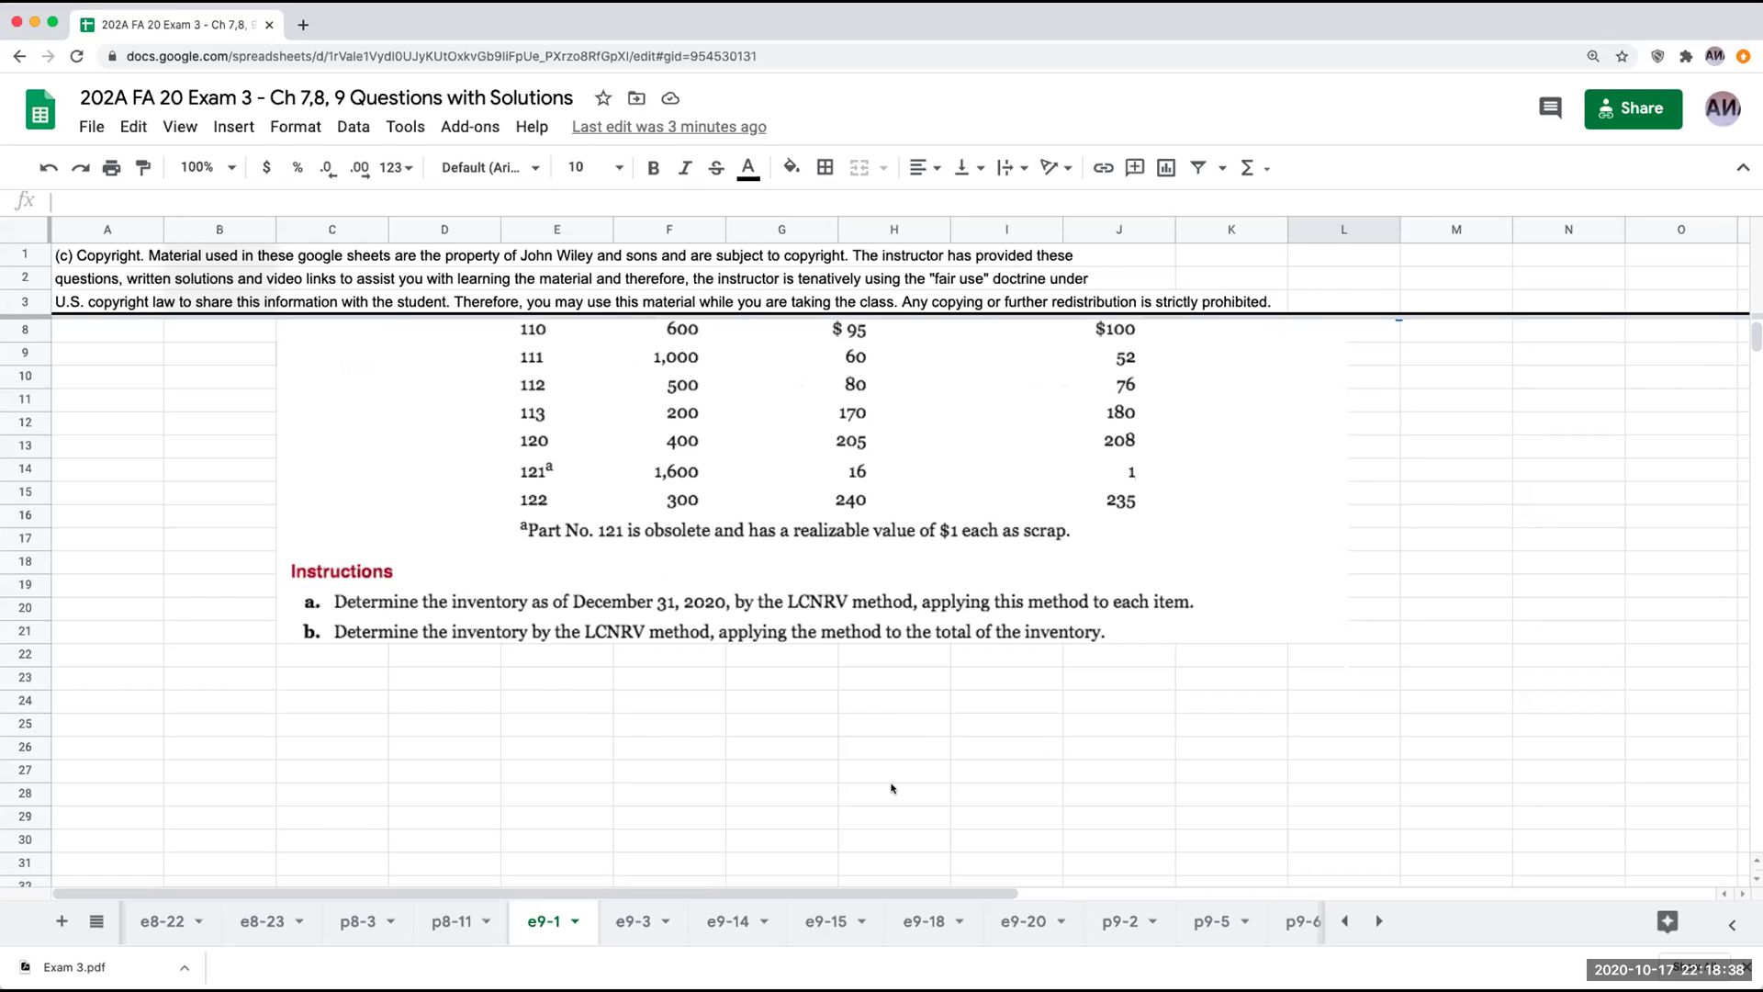
scroll(1194, 606, "up", 1)
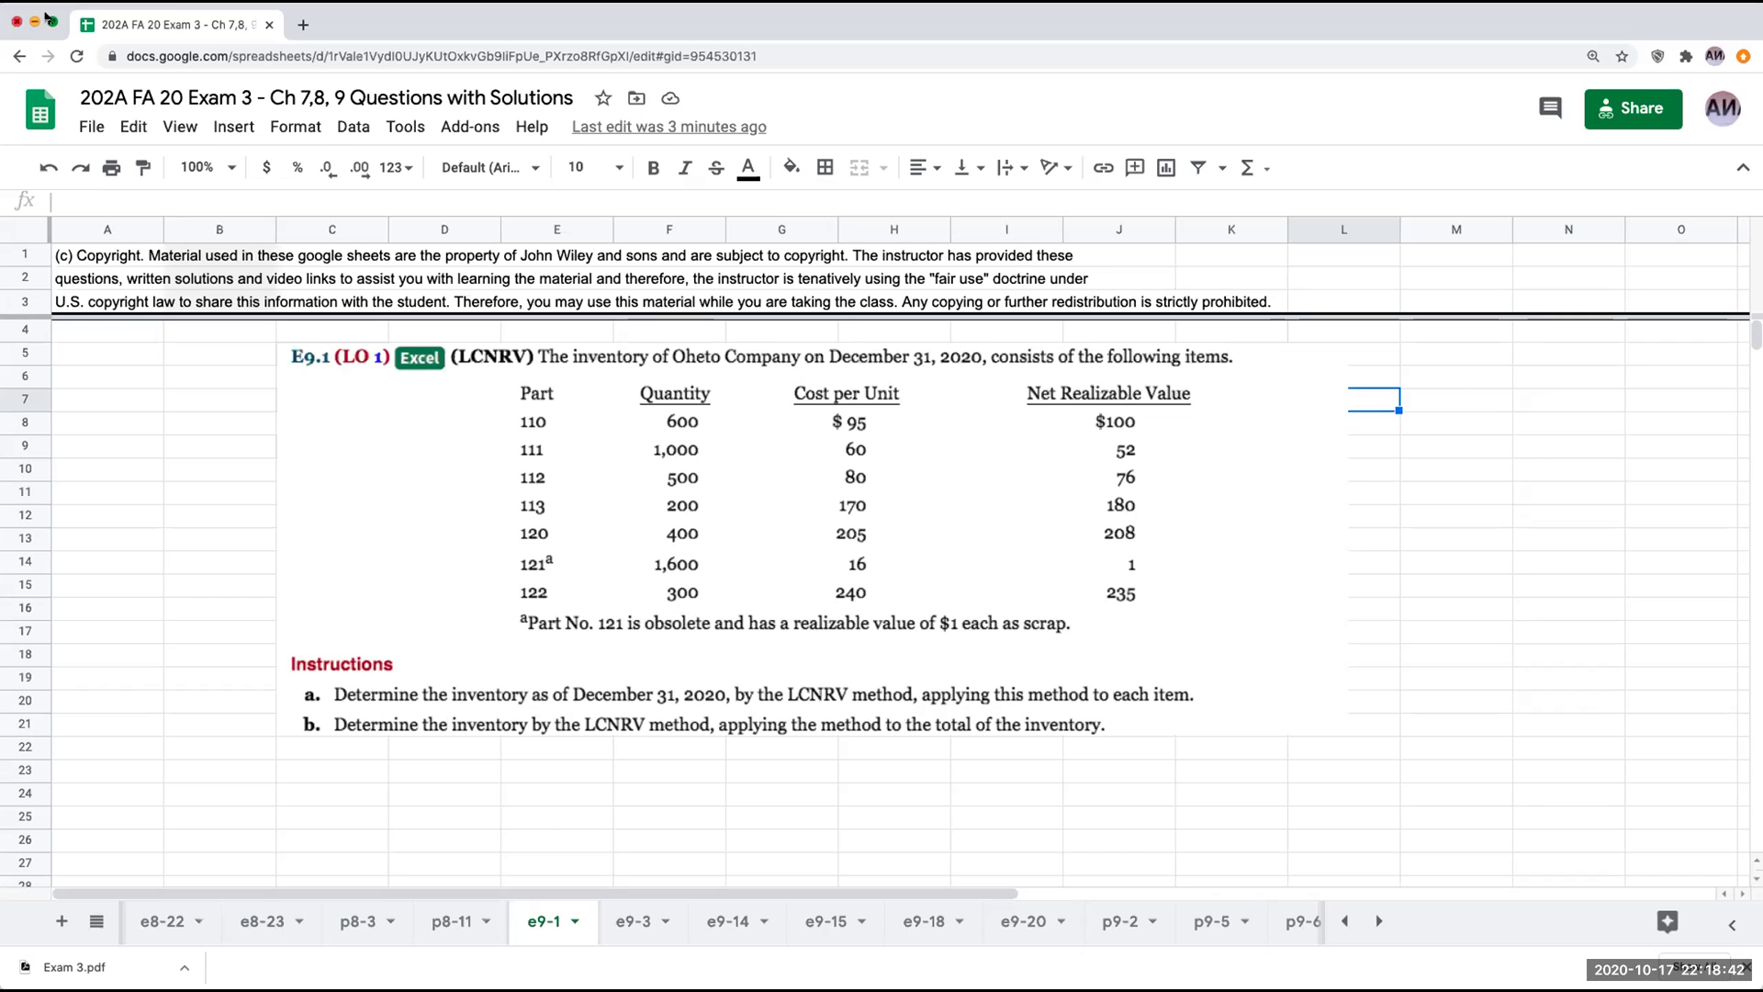
left_click(49, 20)
left_click(430, 634)
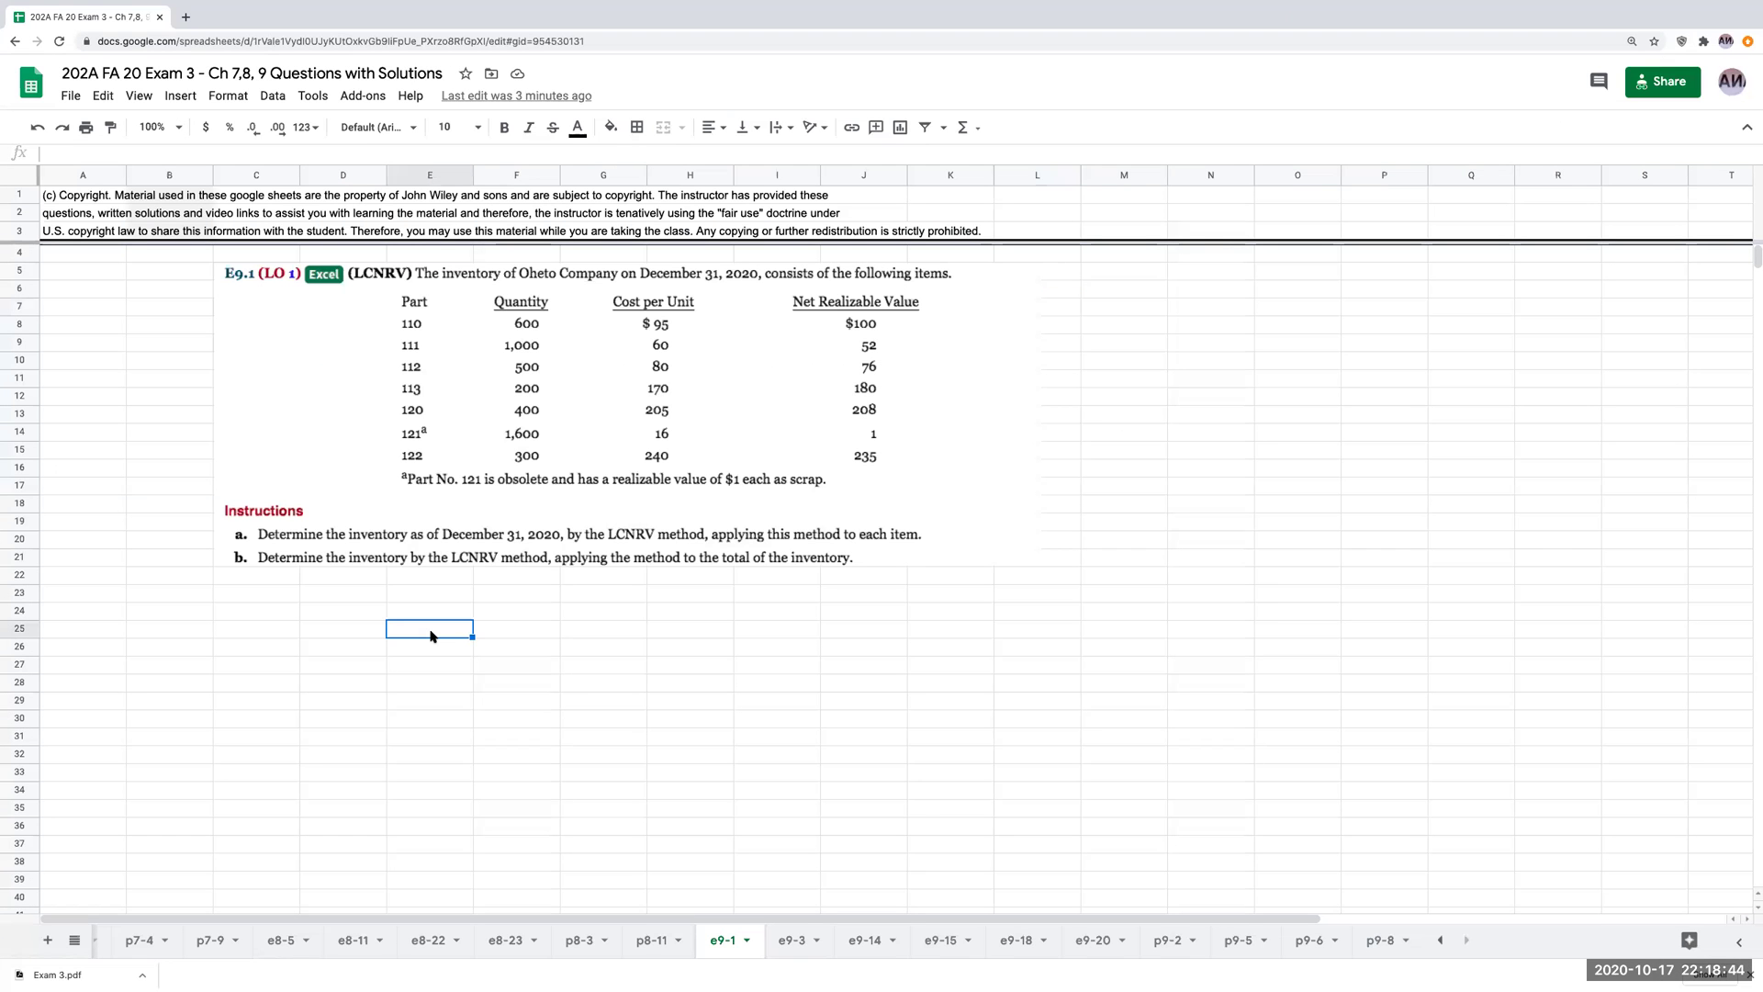
type("1")
type("10")
key("Return")
type("11")
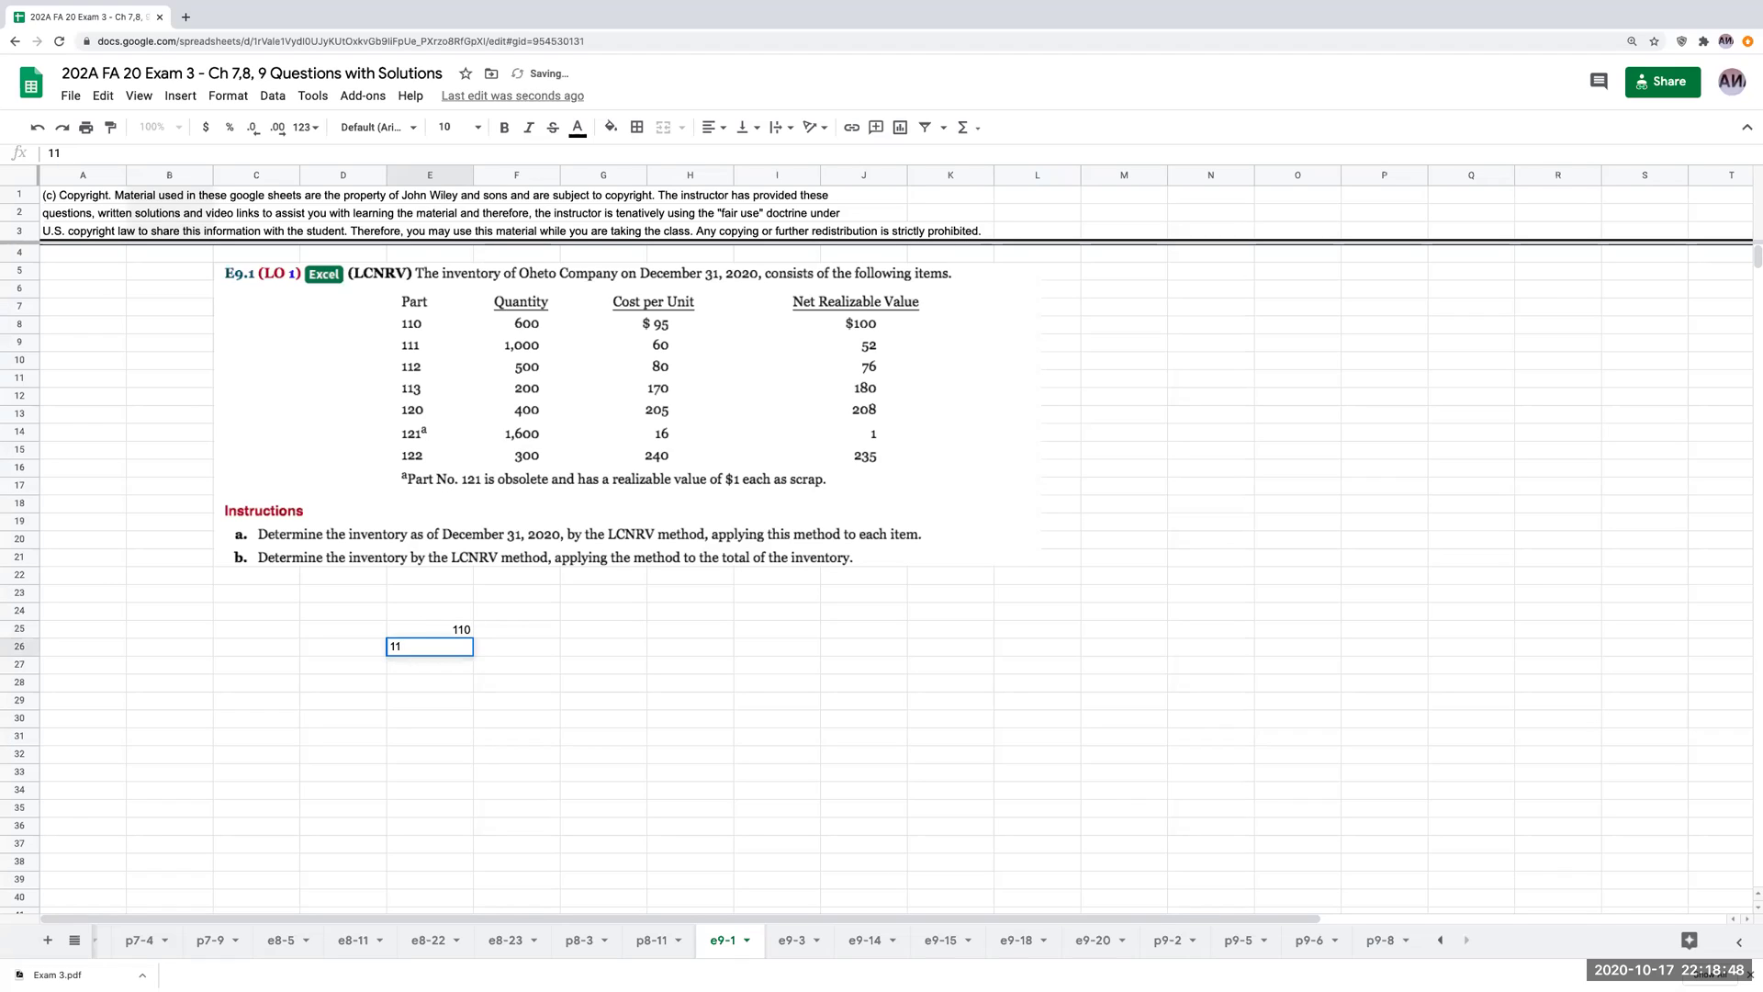
type("1")
key("Return")
type("112")
key("Return")
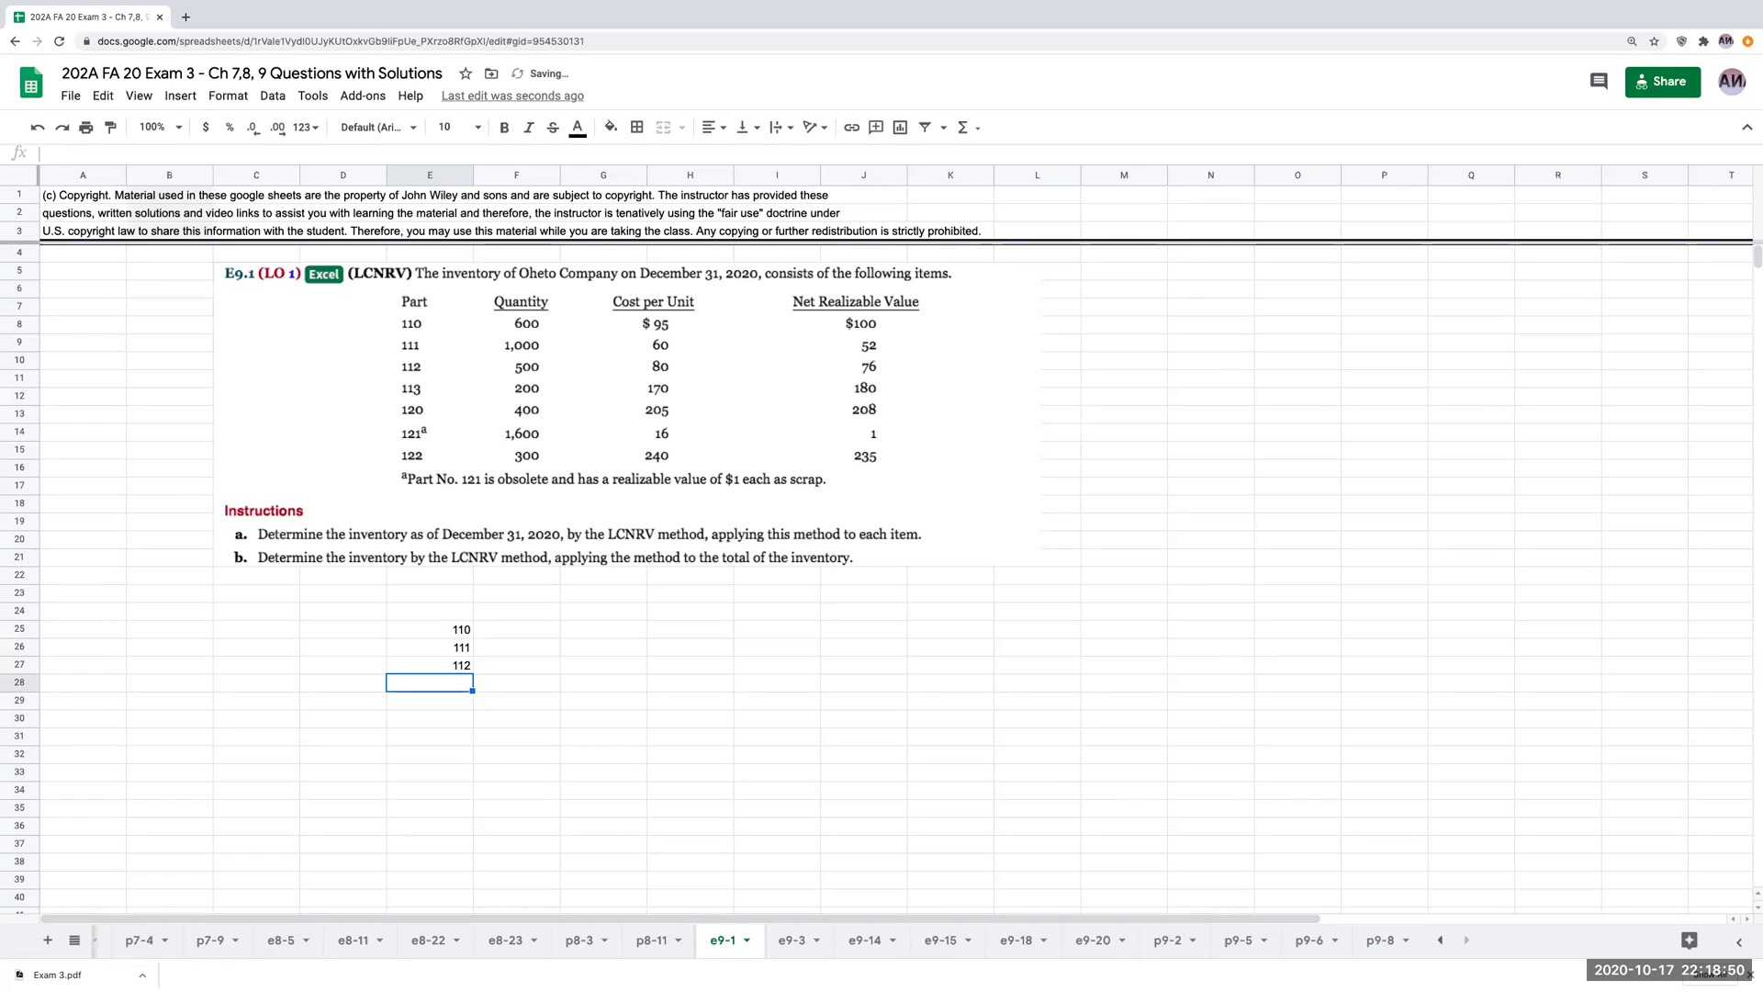
type("113")
key("Return")
type("11")
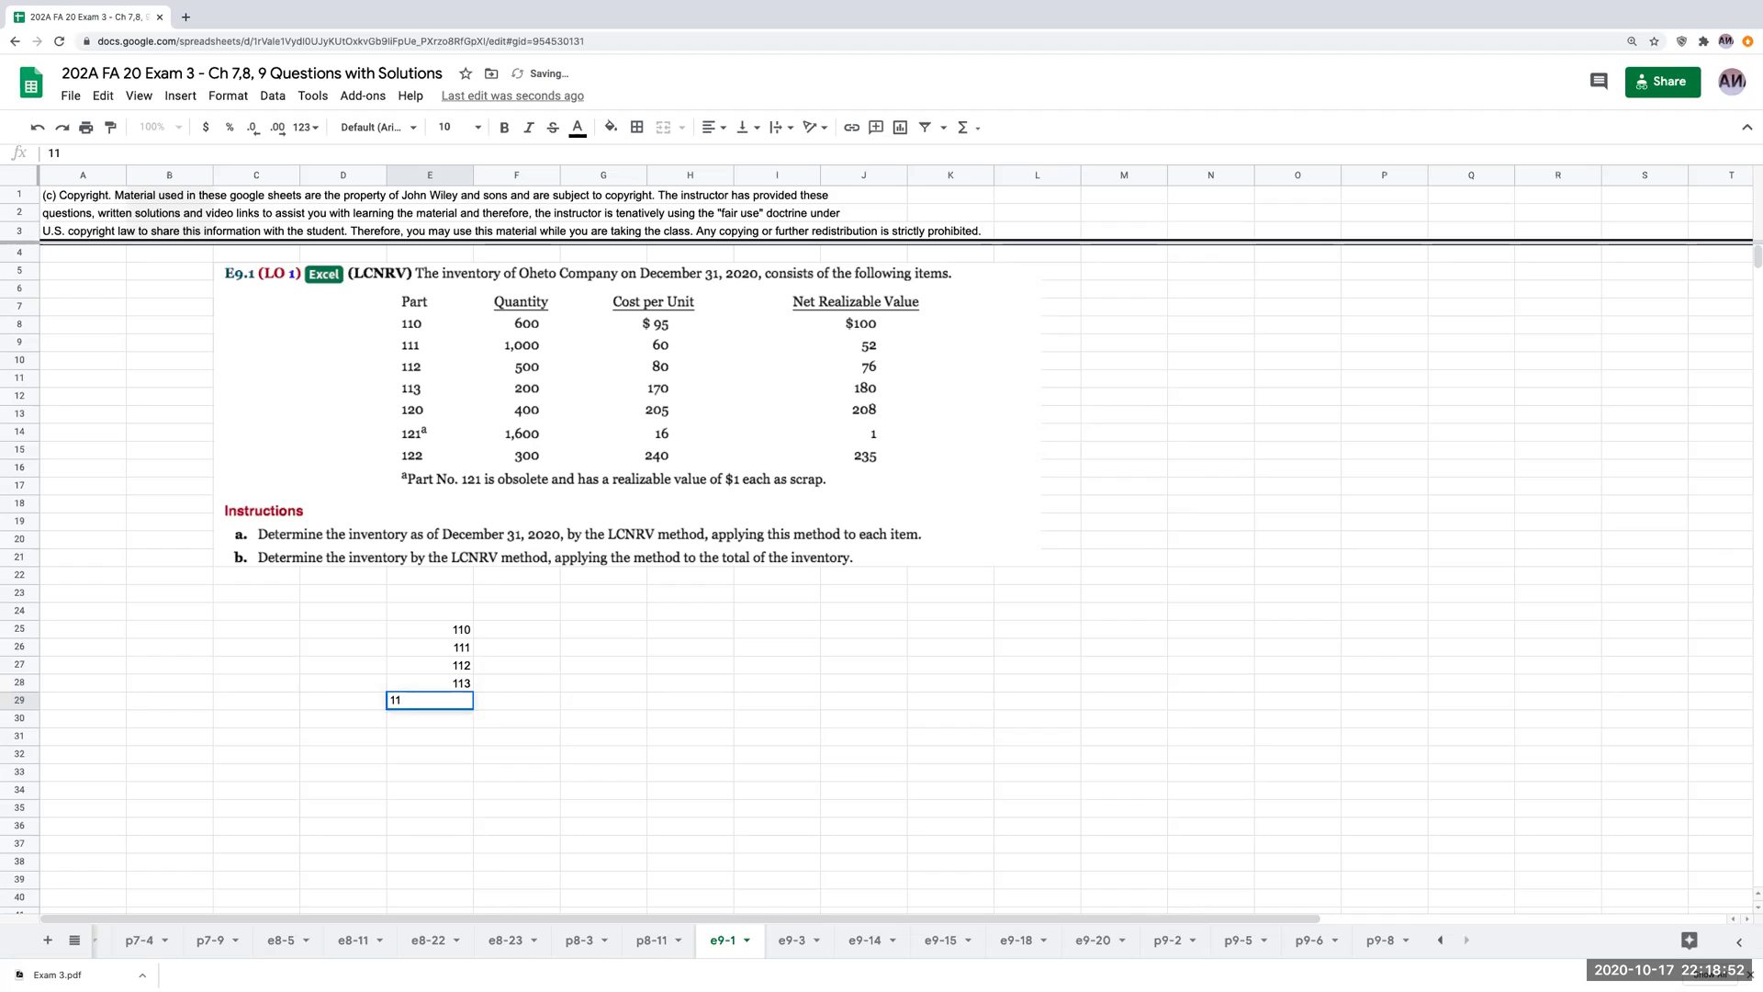
type("20")
key("Return")
type("1212")
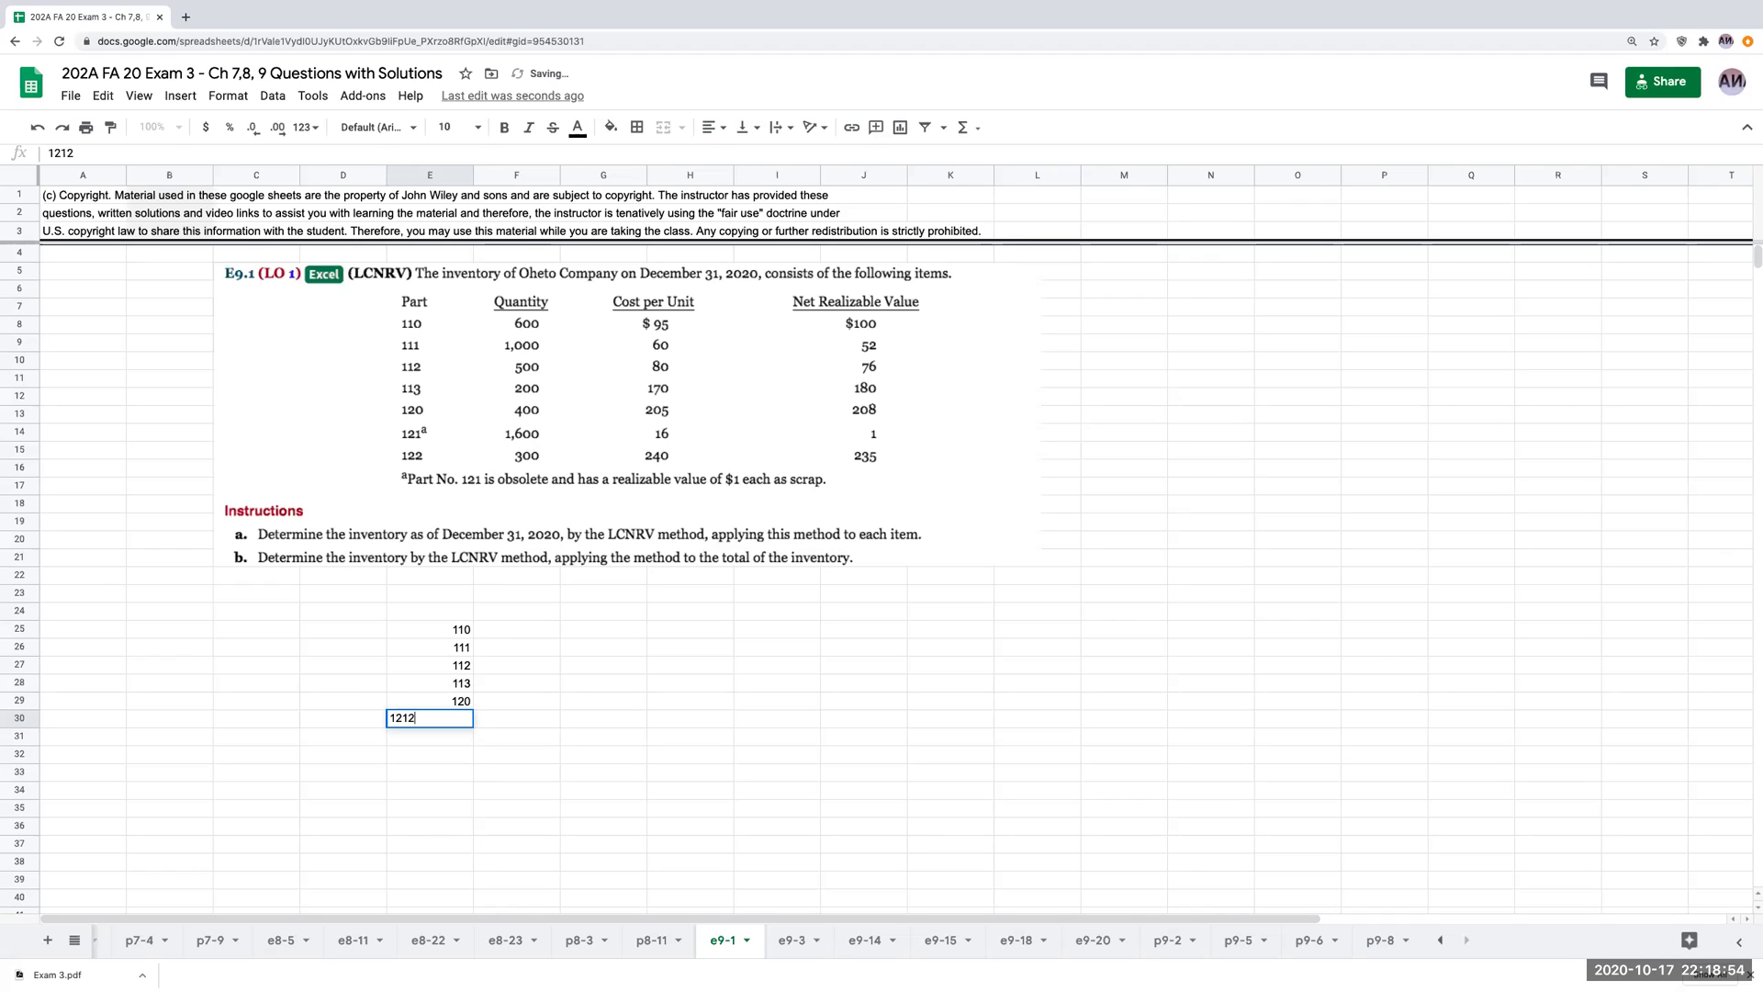
key("Return")
type("122")
key("Return")
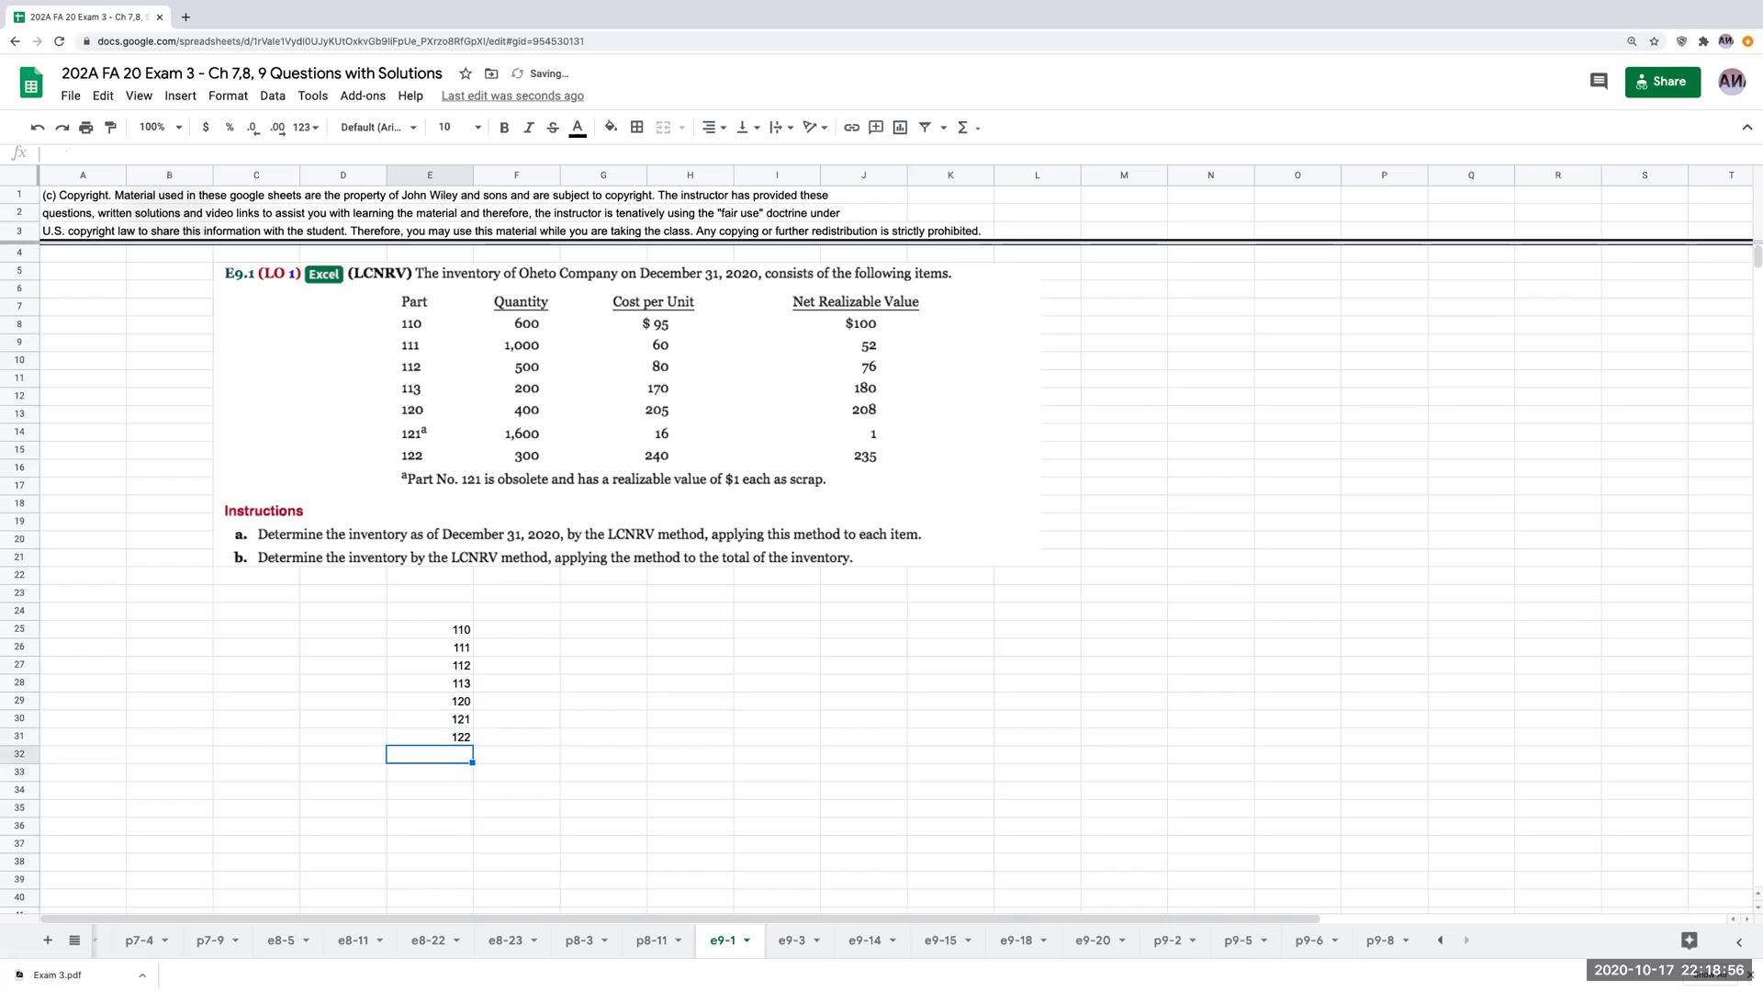
Add a 'quantity' heading in F24 with quantities 600, 1000, 500, 200, 400, 1600, 300 below.
key("Right")
key("Up")
key("Up")
key("Up")
key("Up")
key("Up")
key("Up")
key("Up")
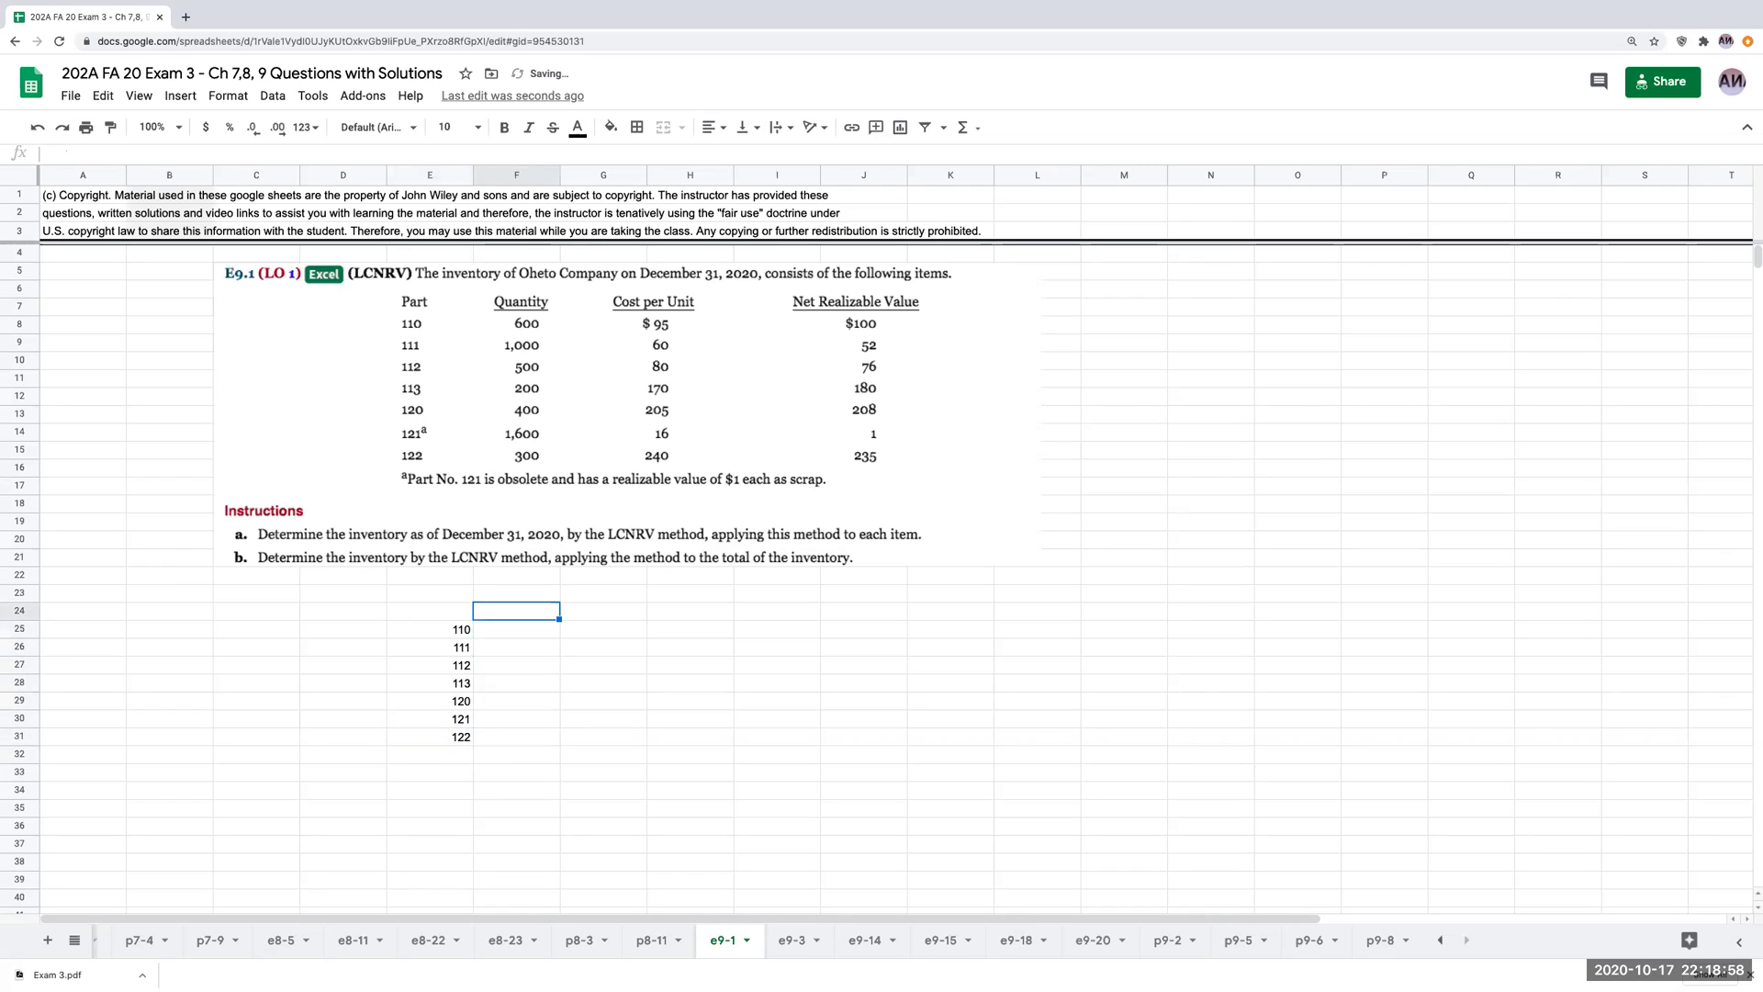
type("quantity")
key("Return")
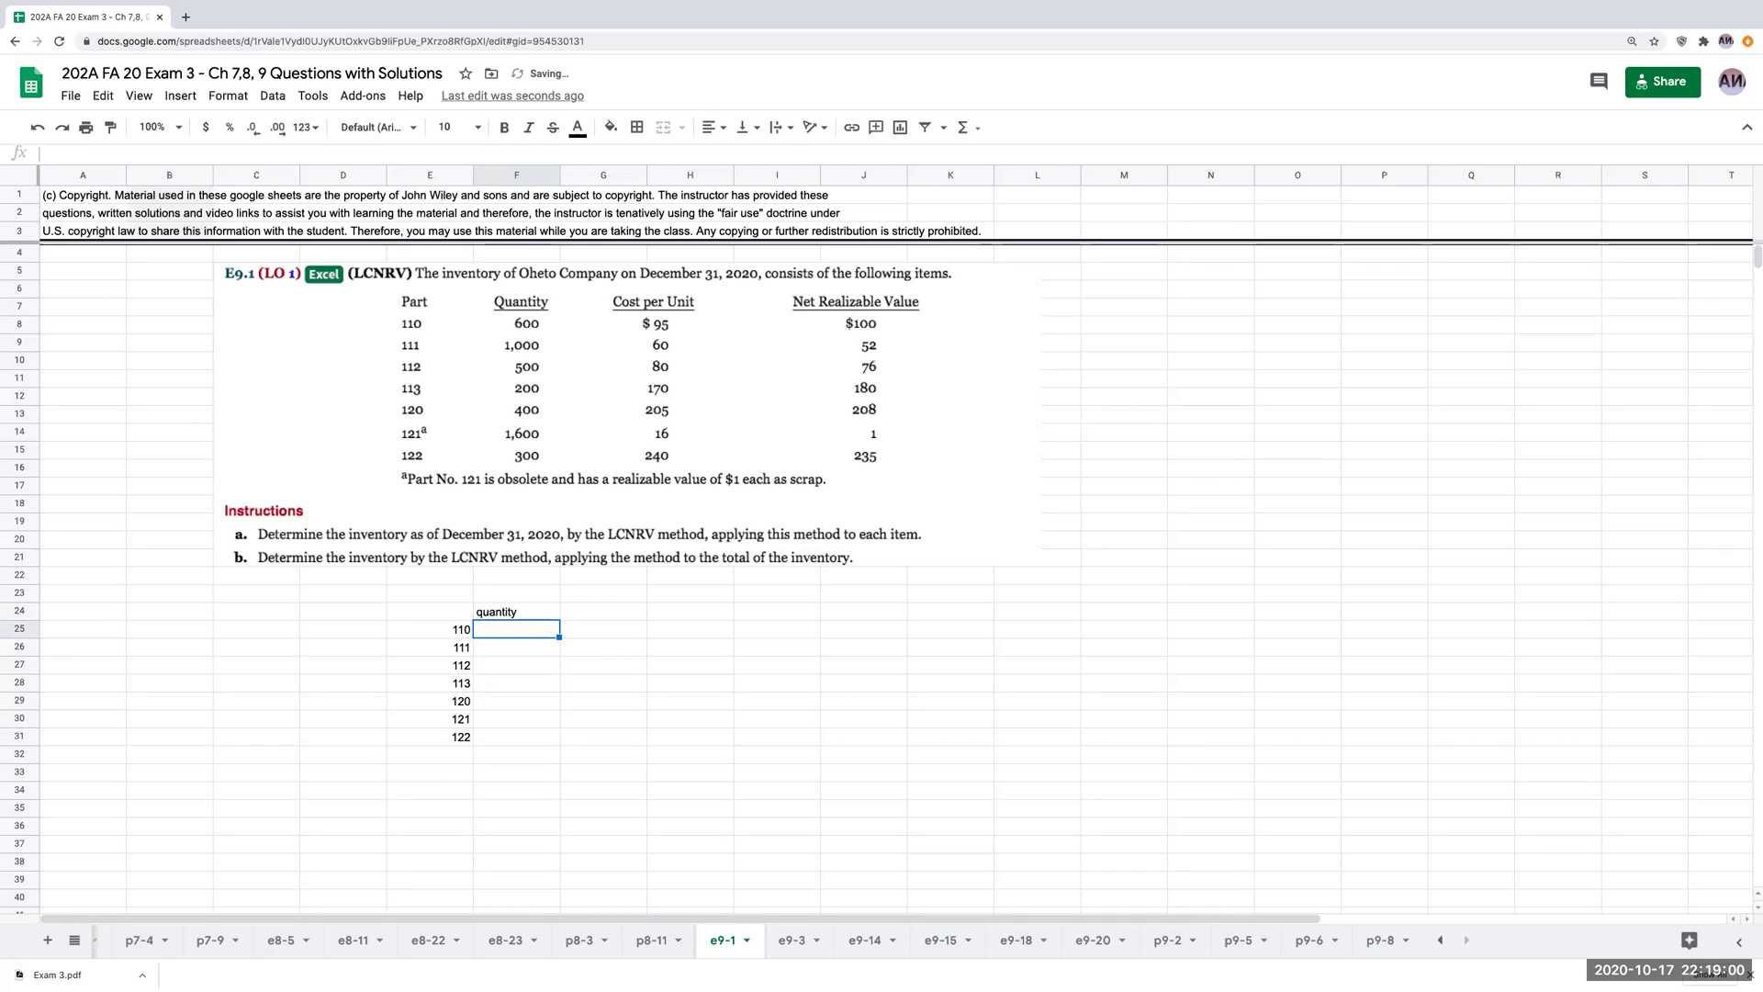
type("600")
key("Return")
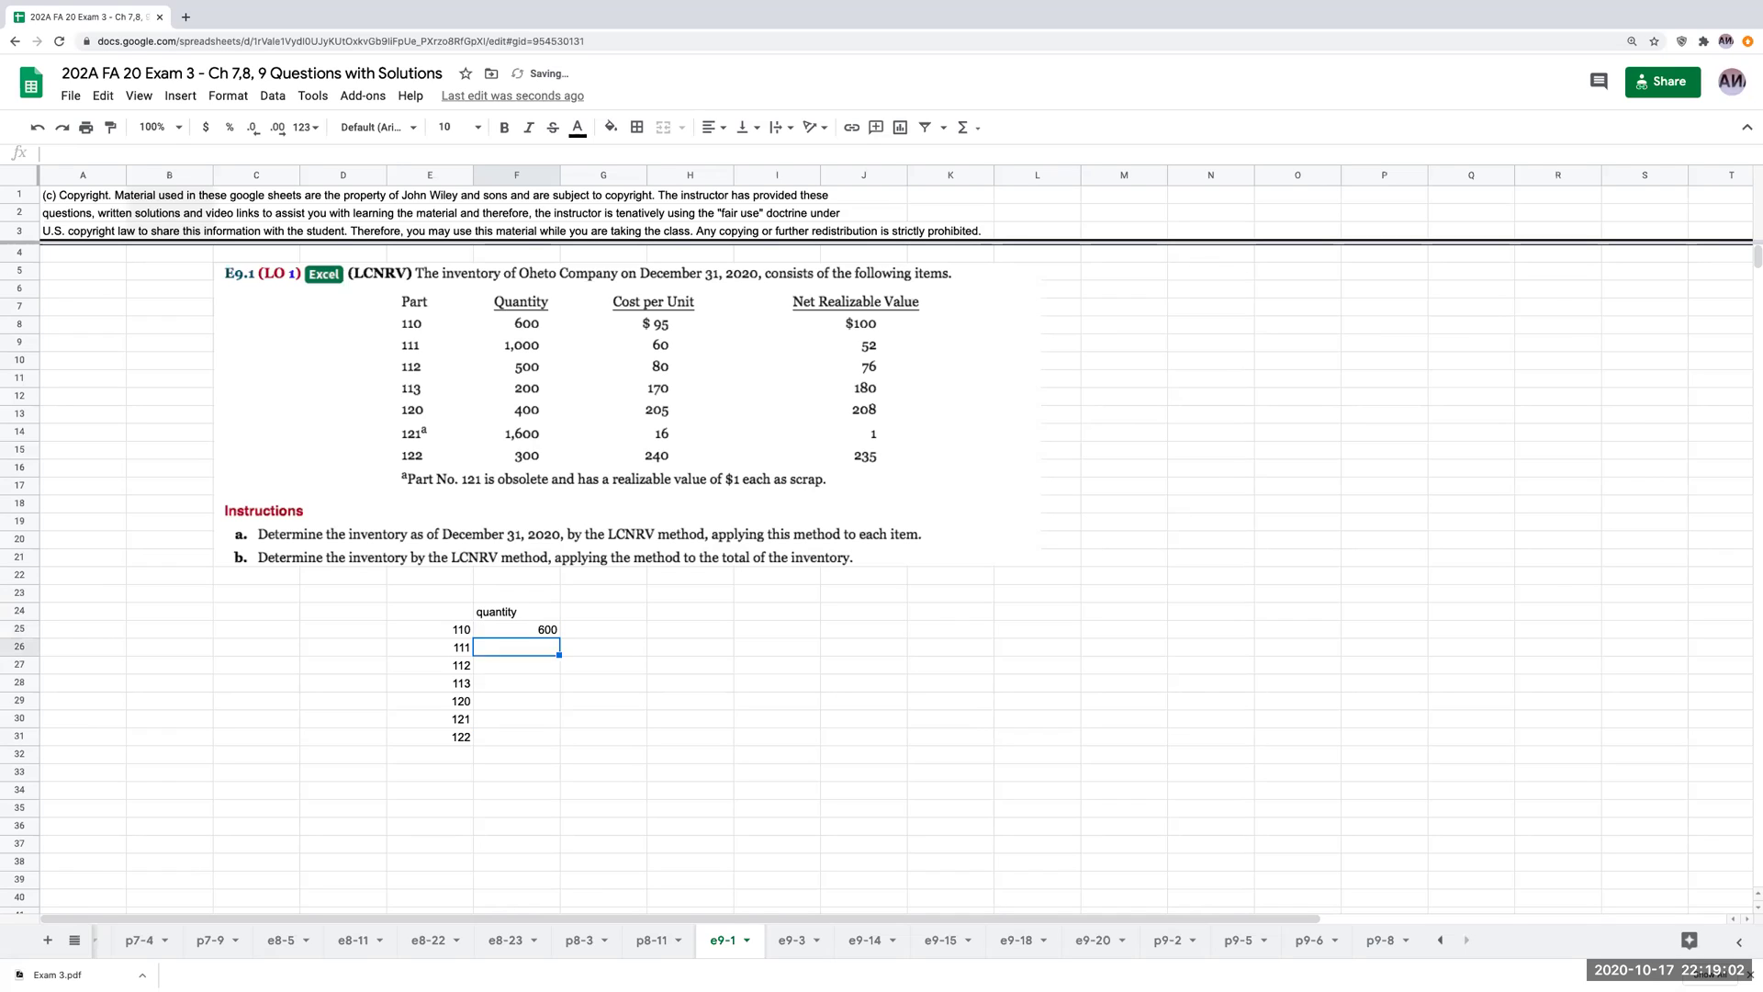
type("1000")
key("Return")
type("500")
key("Return")
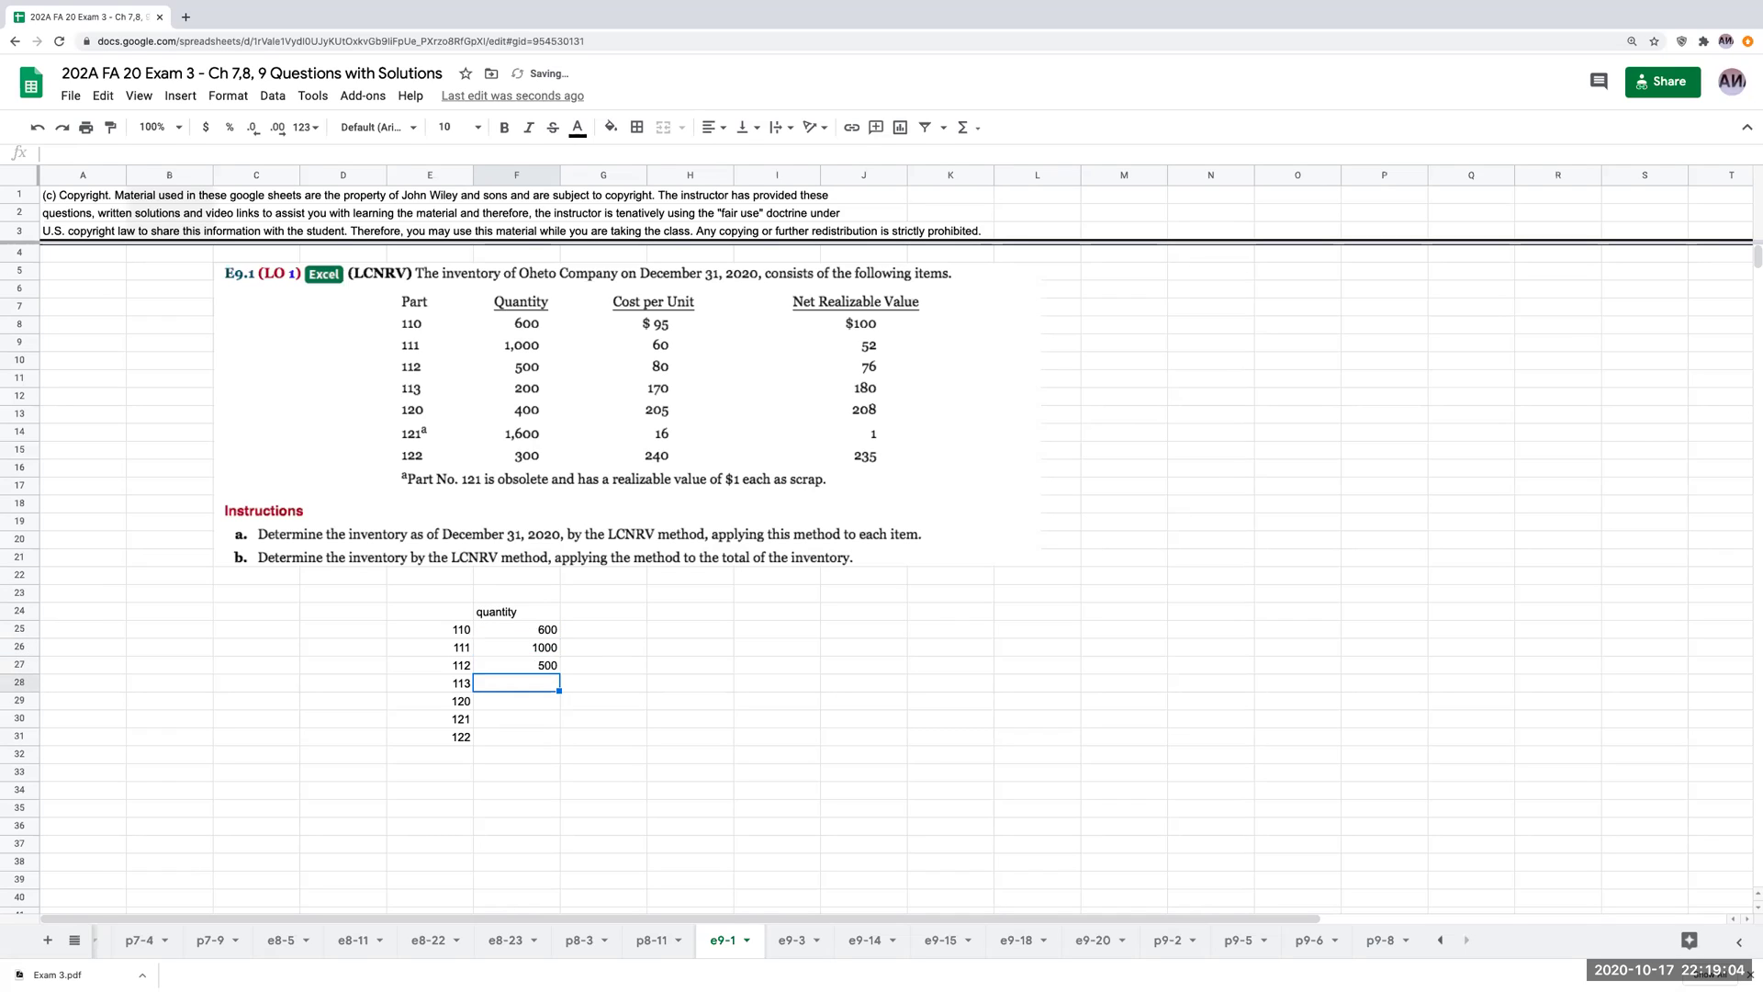
type("200")
key("Return")
type("400")
key("Return")
type("16")
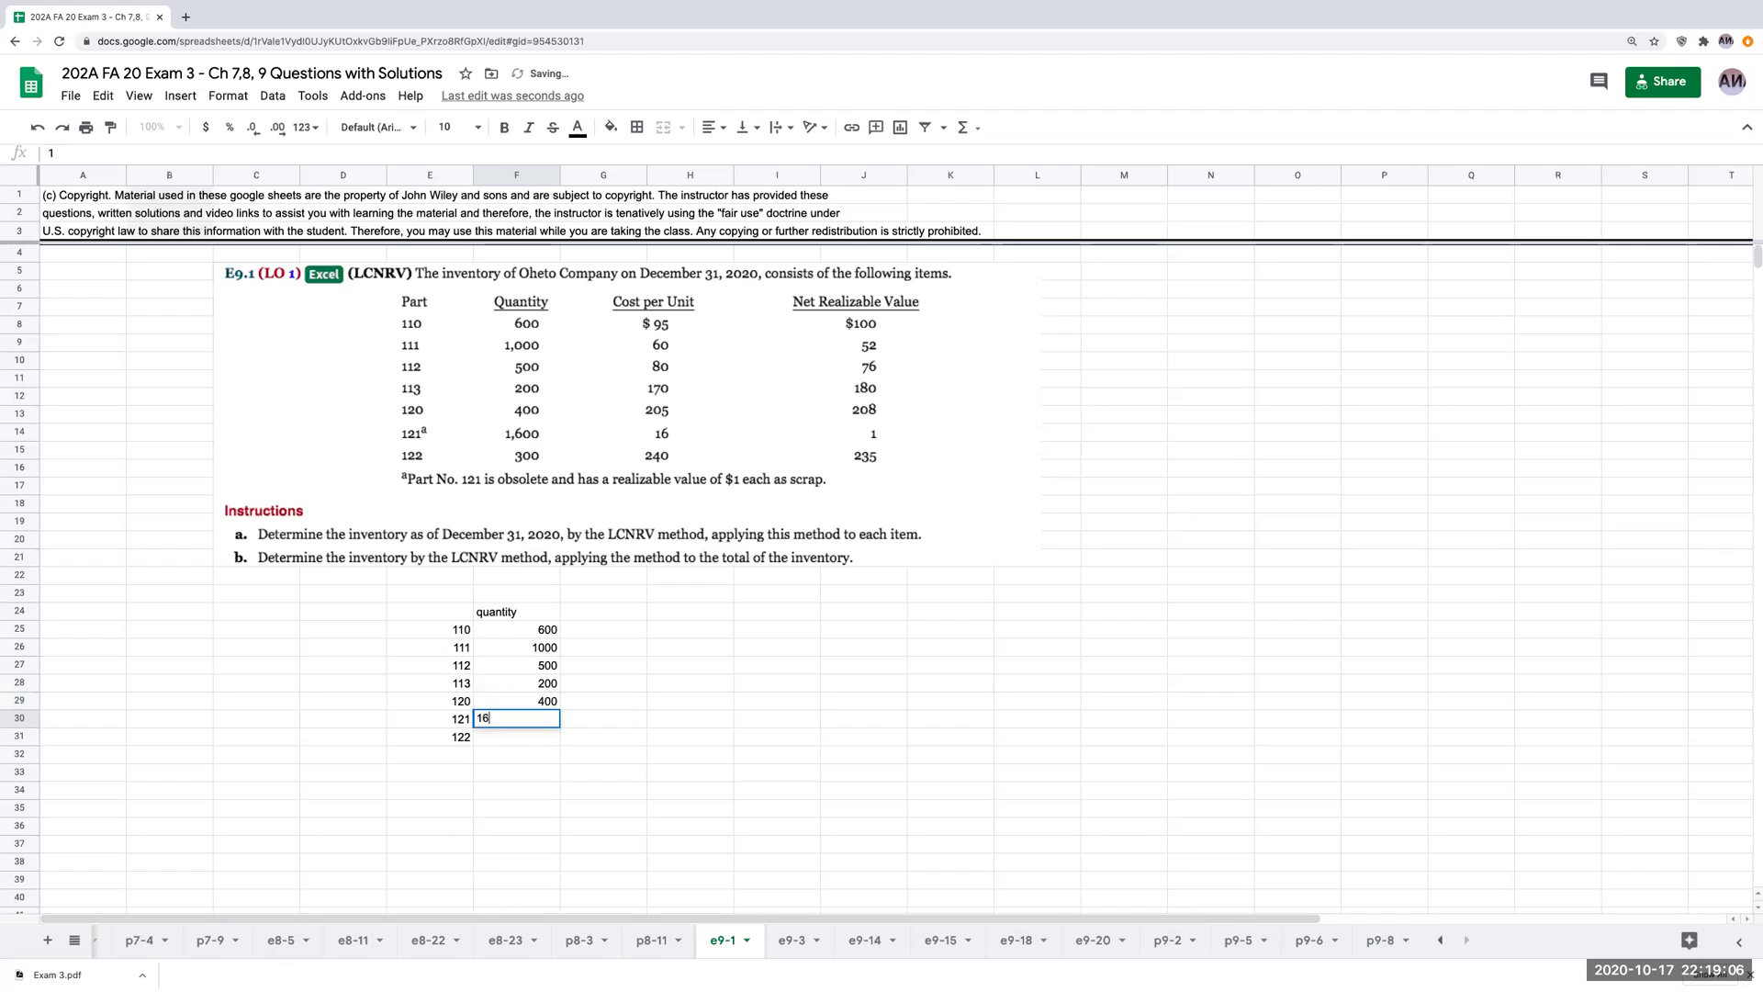
type("00")
key("Return")
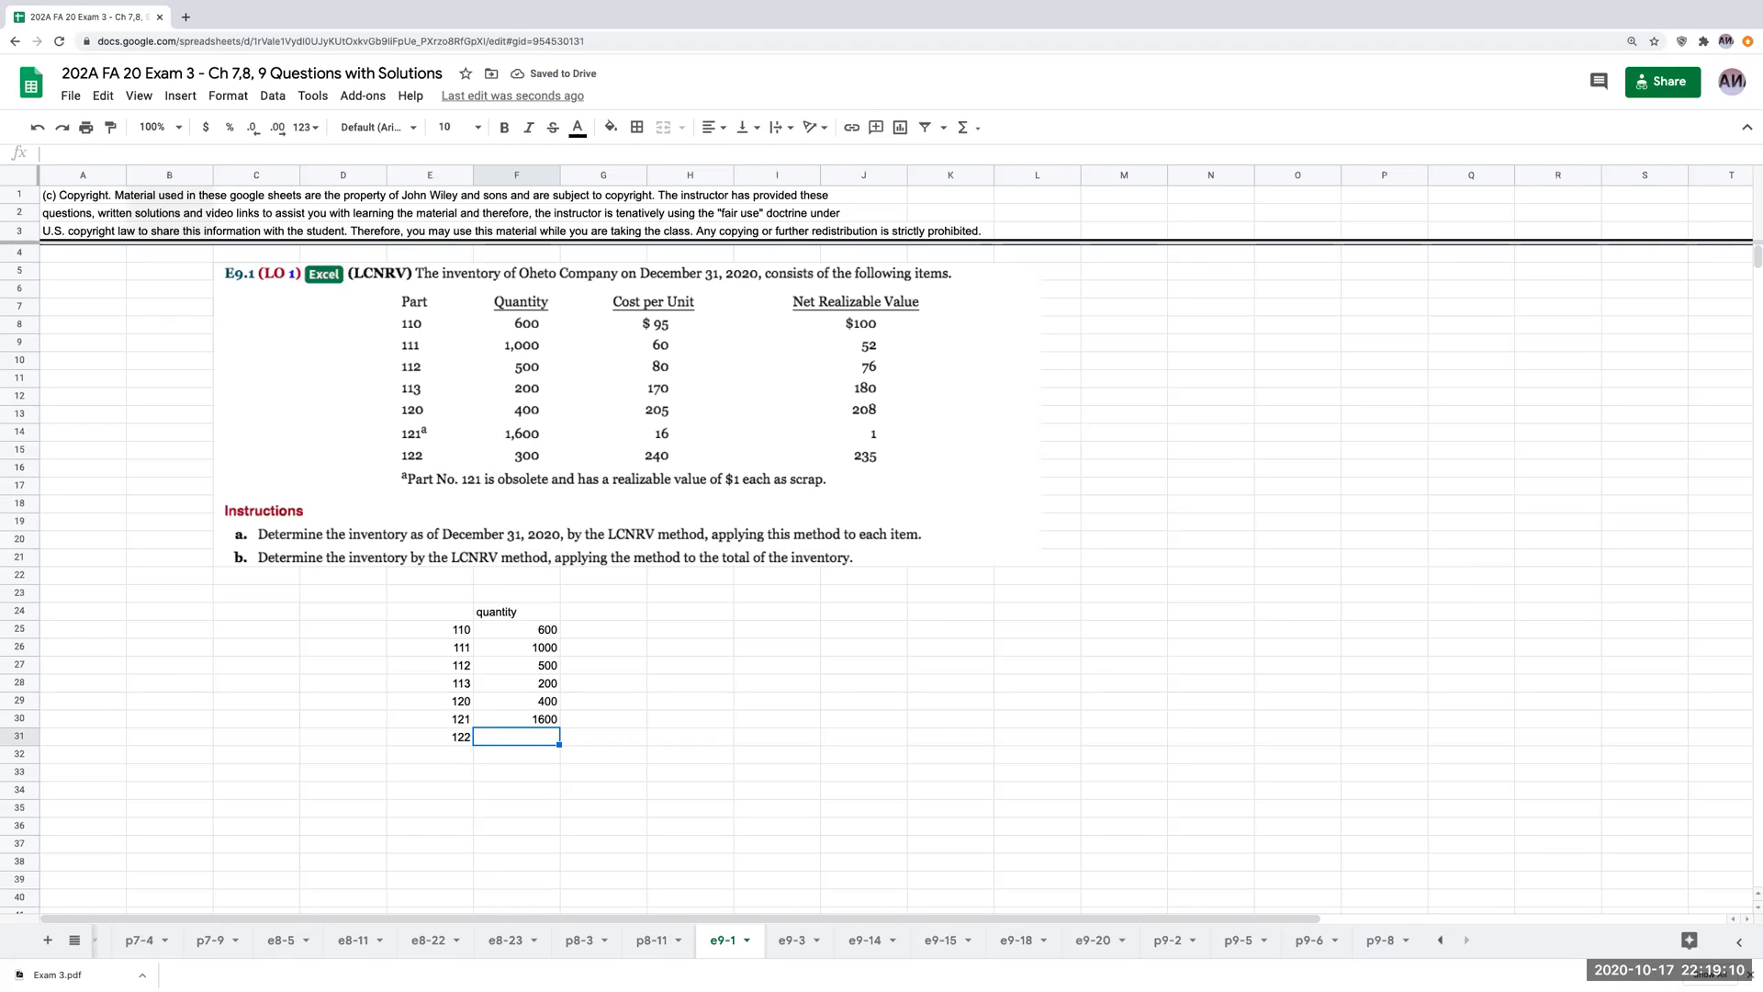
type("300")
key("Tab")
key("Up")
key("Up")
key("Up")
key("Up")
key("Up")
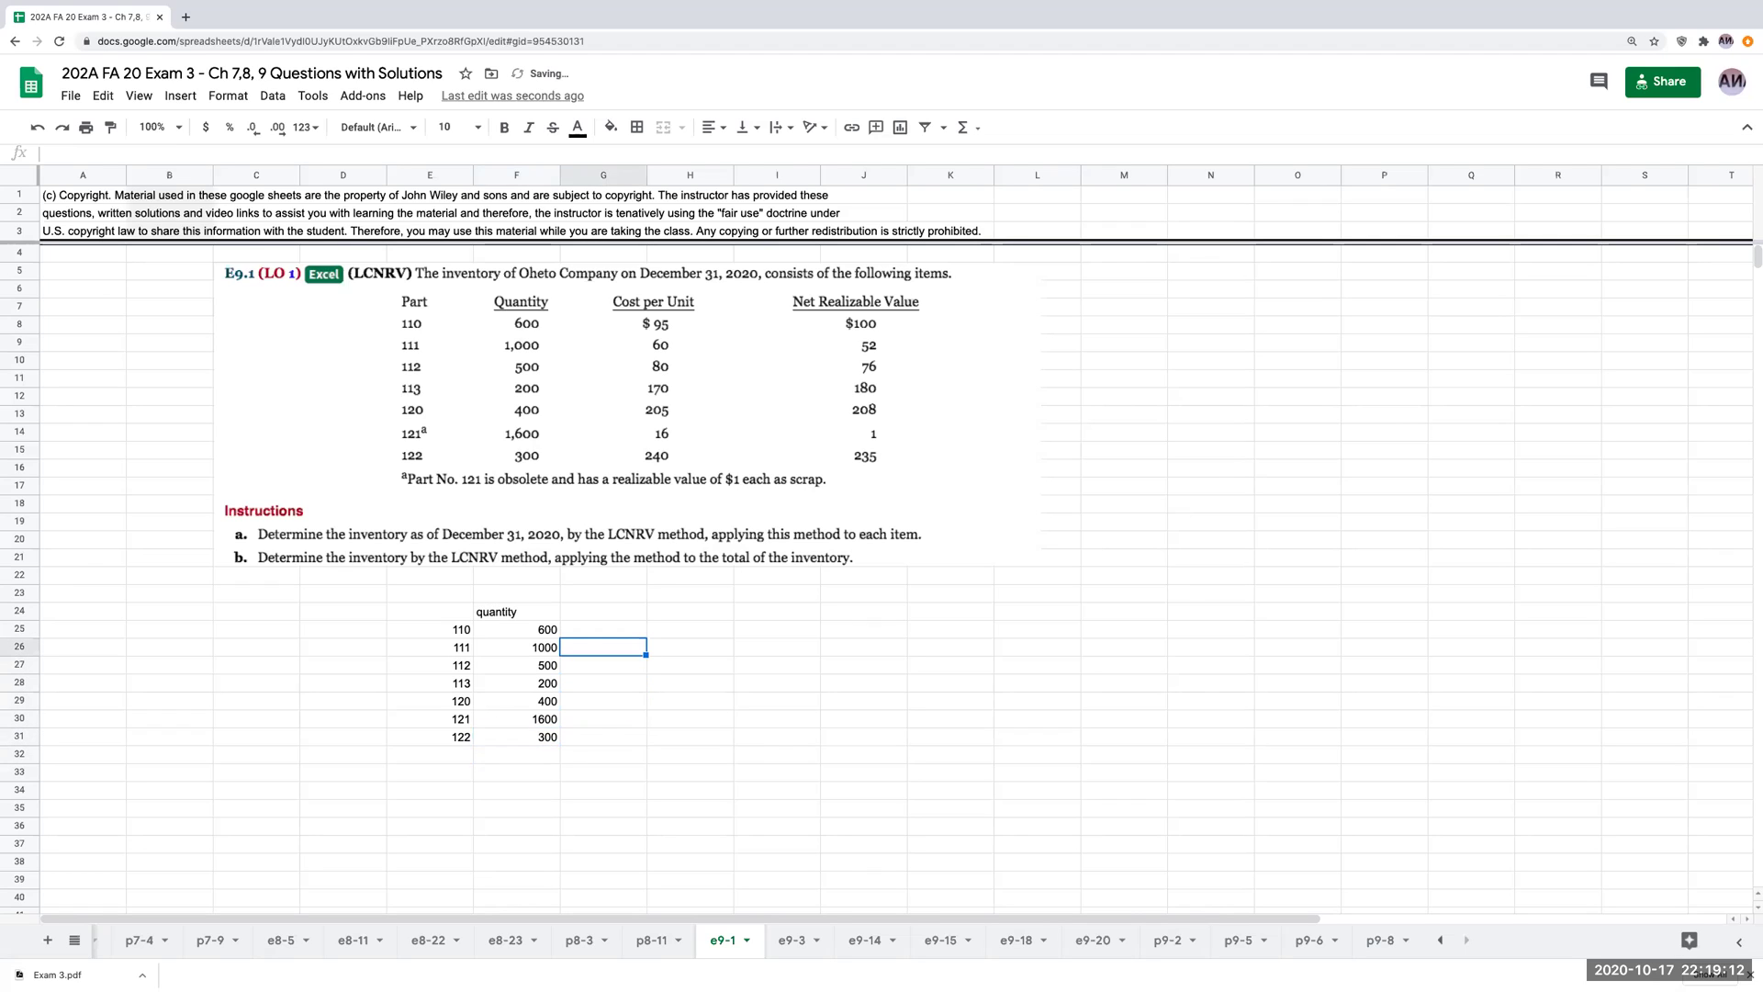
key("Up")
key("Up")
Label the quantity and cost columns (a) and (b) in the row above the headings.
key("Right")
key("Right")
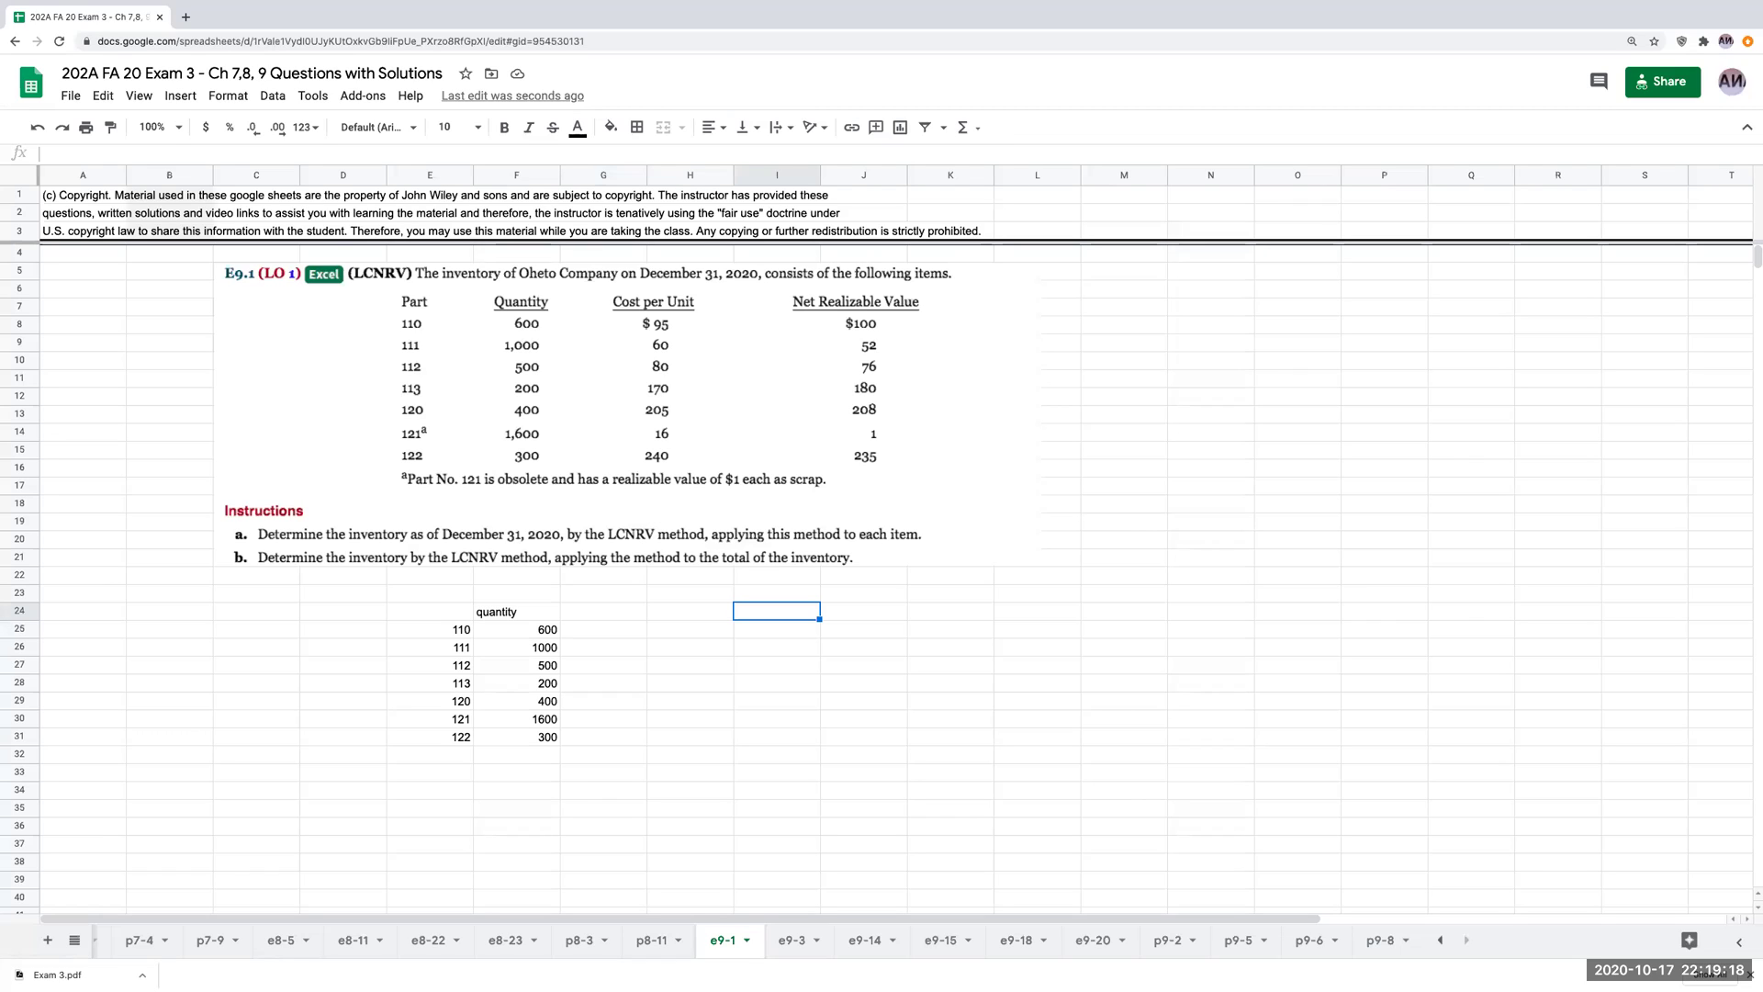
key("Left")
key("Left")
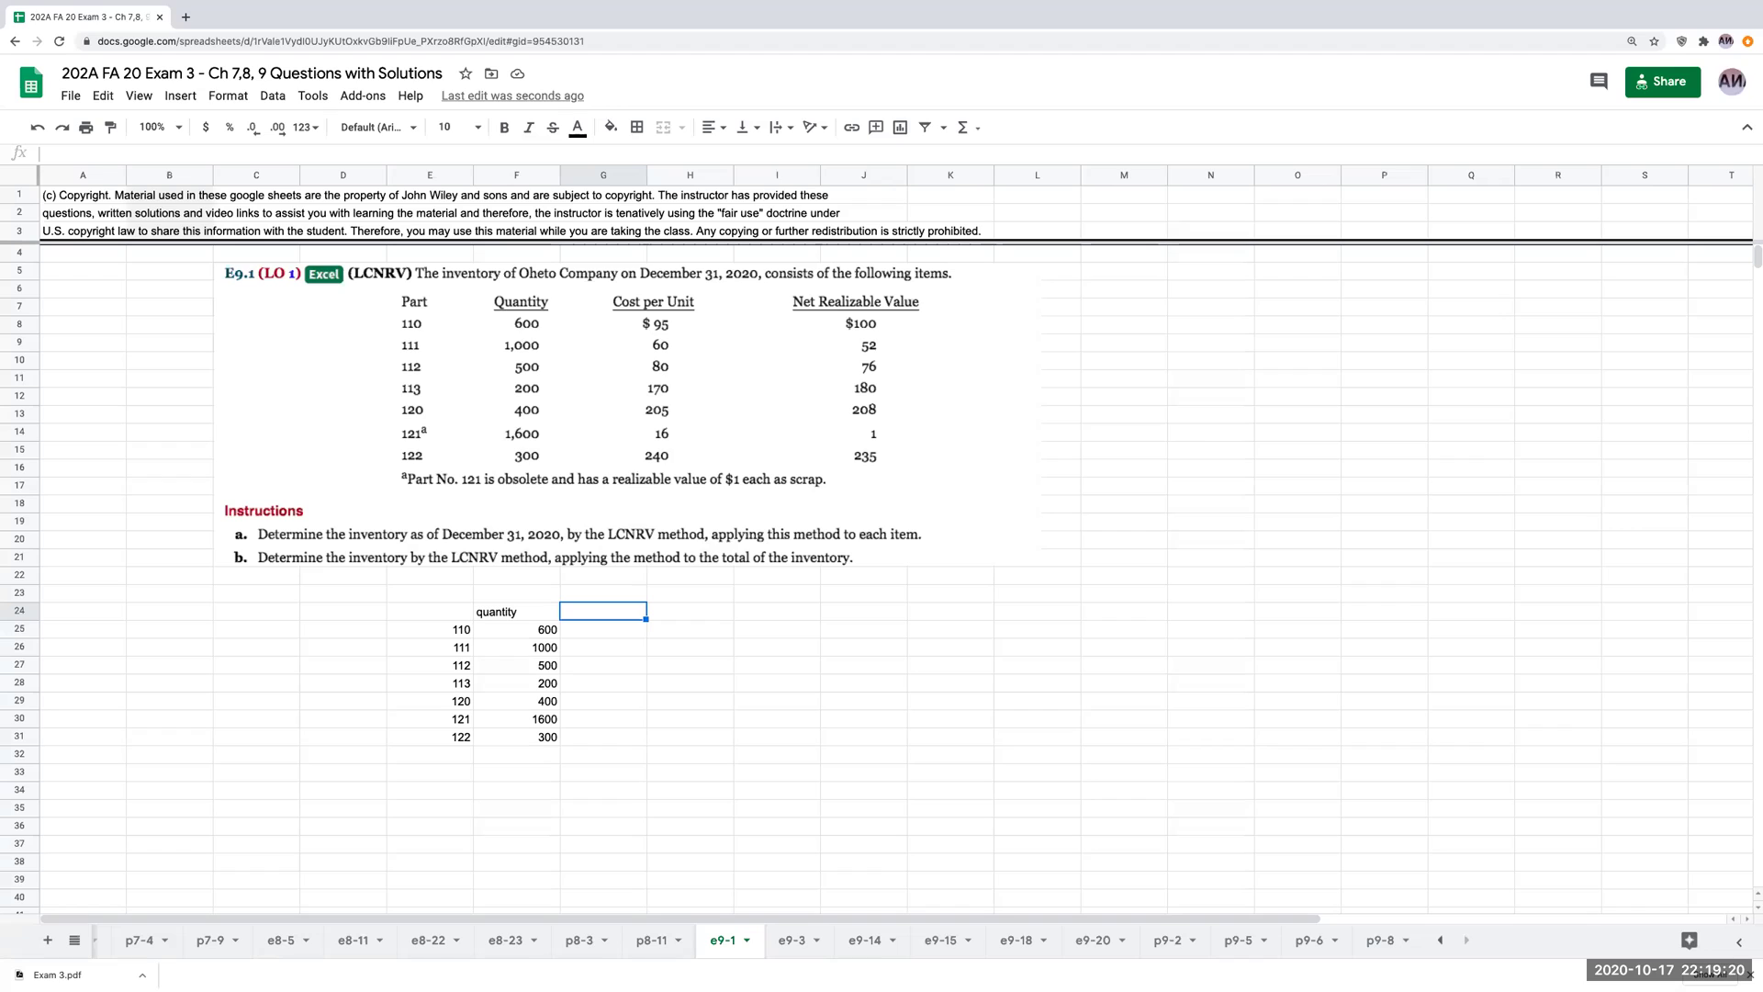
key("Right")
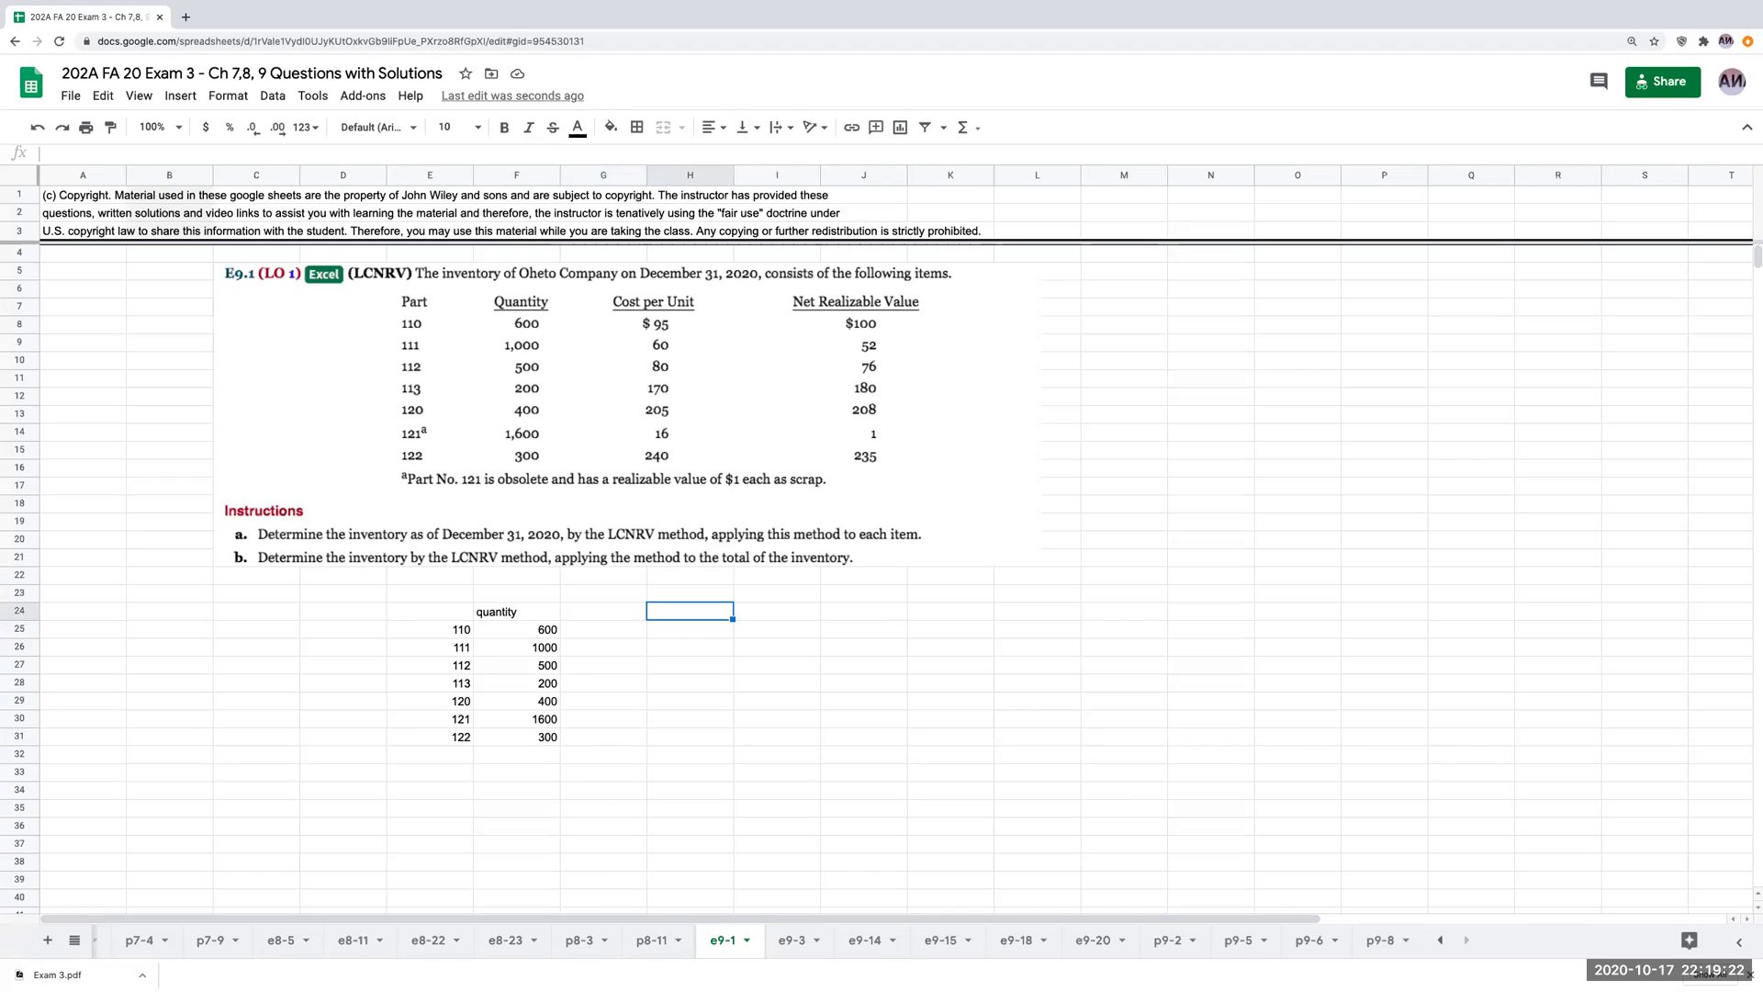
key("Left")
key("Left")
key("Up")
type("(a")
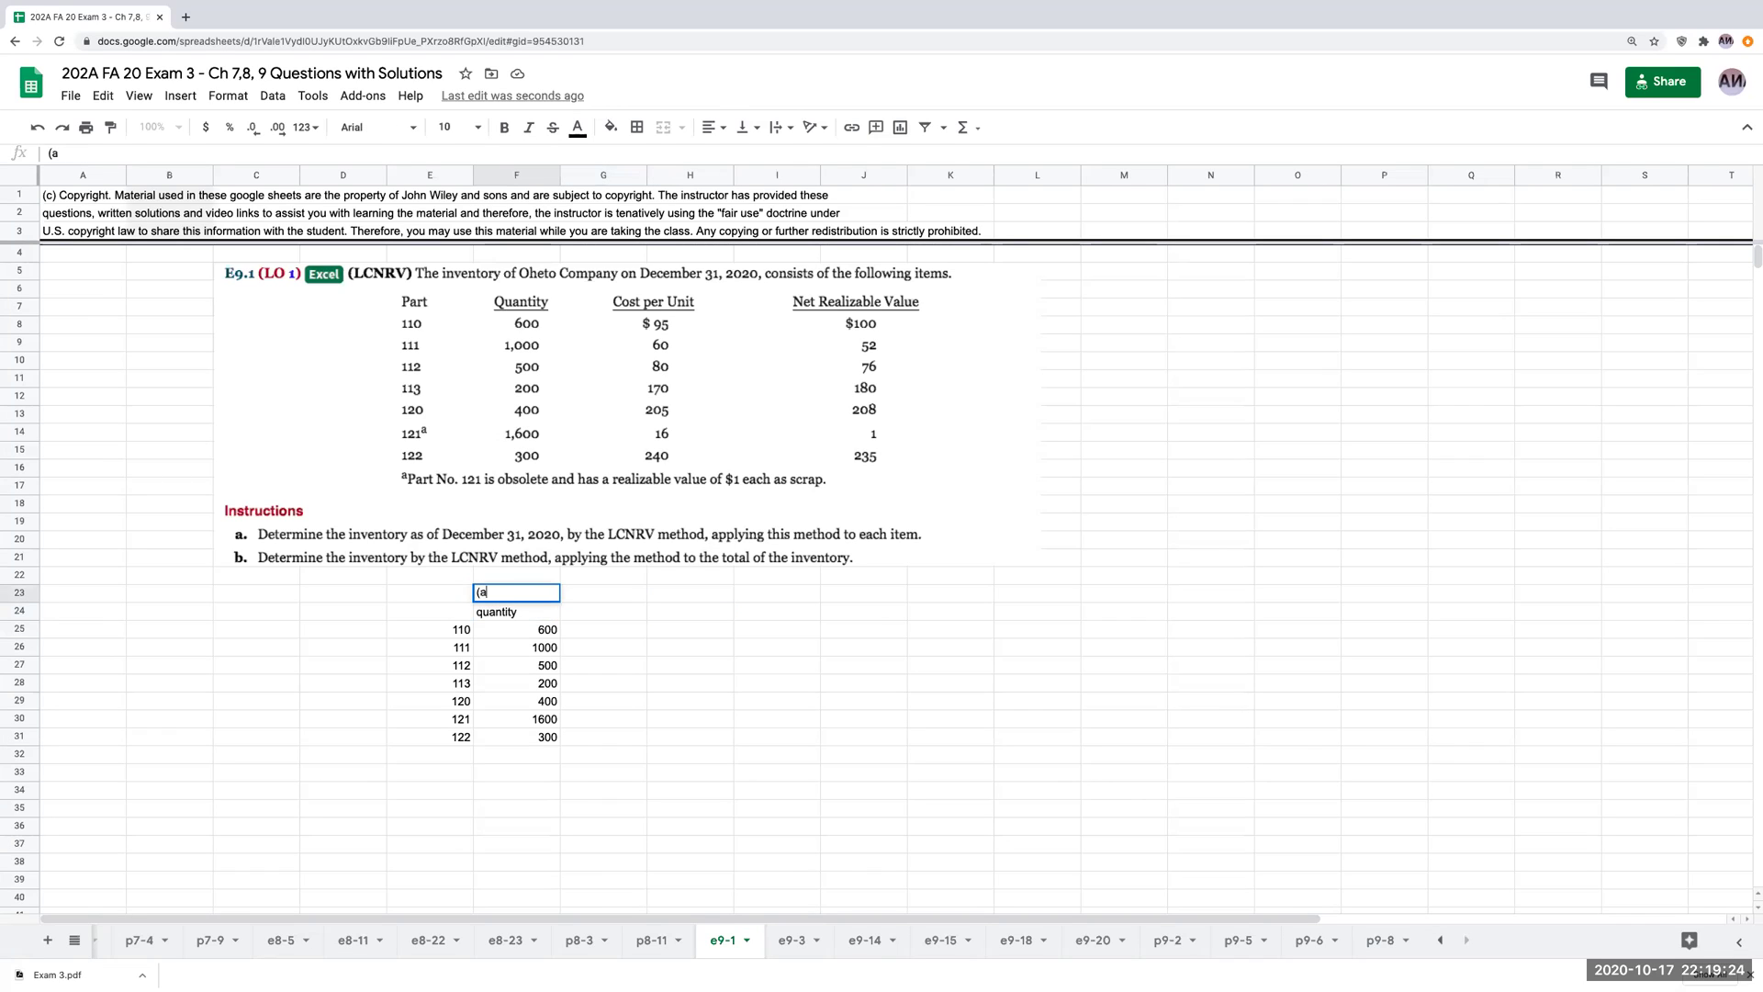
type(")")
key("Tab")
type("(b)")
key("Return")
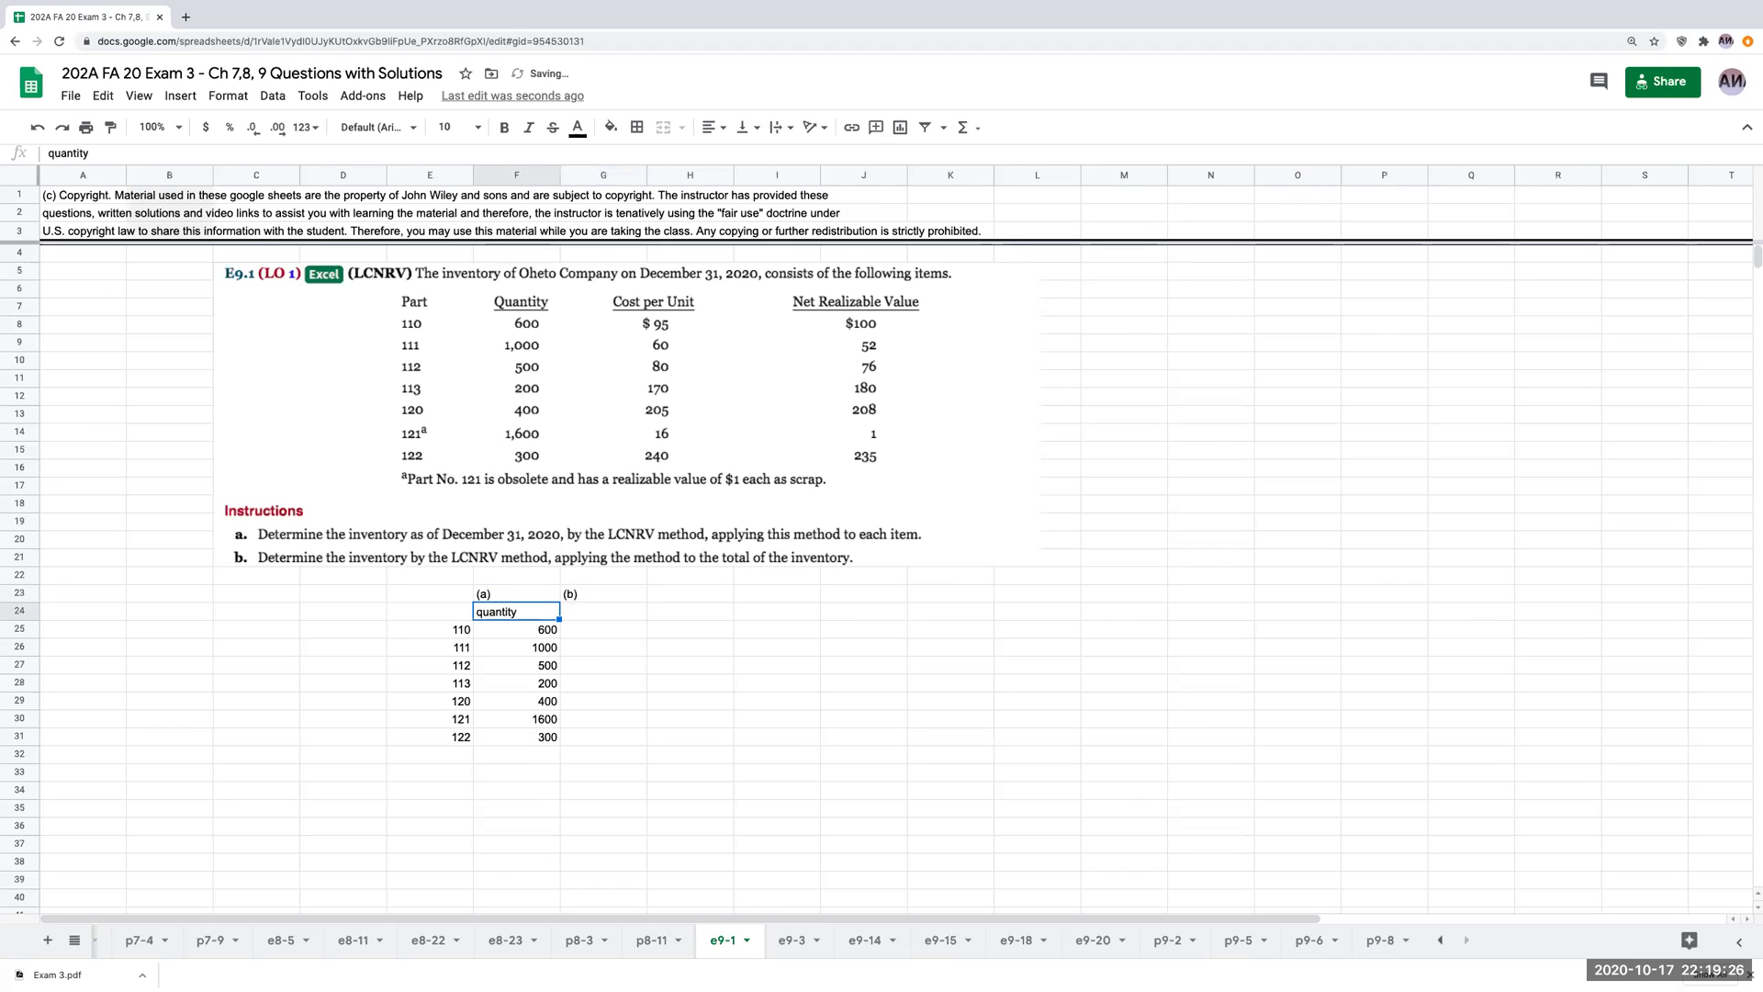
Add a 'cost' heading with unit costs 95, 60, 80, 170, 205, 16 and 240.
key("Right")
type("cost")
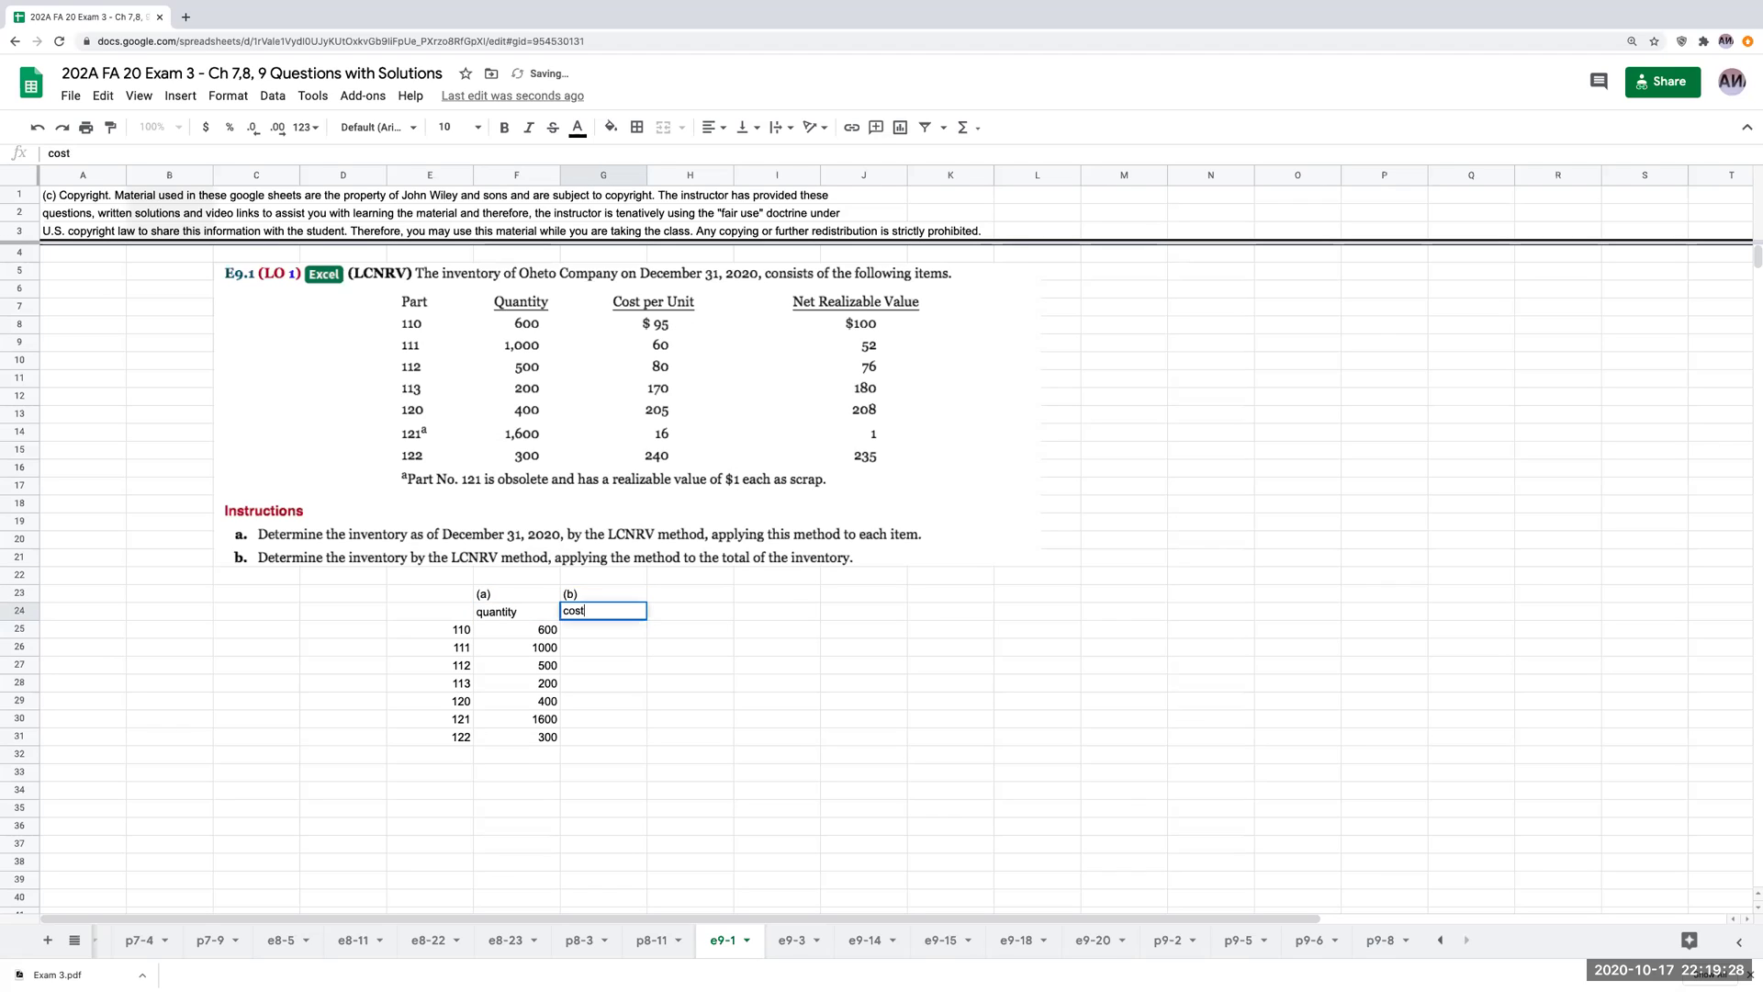
key("Return")
type("95 60")
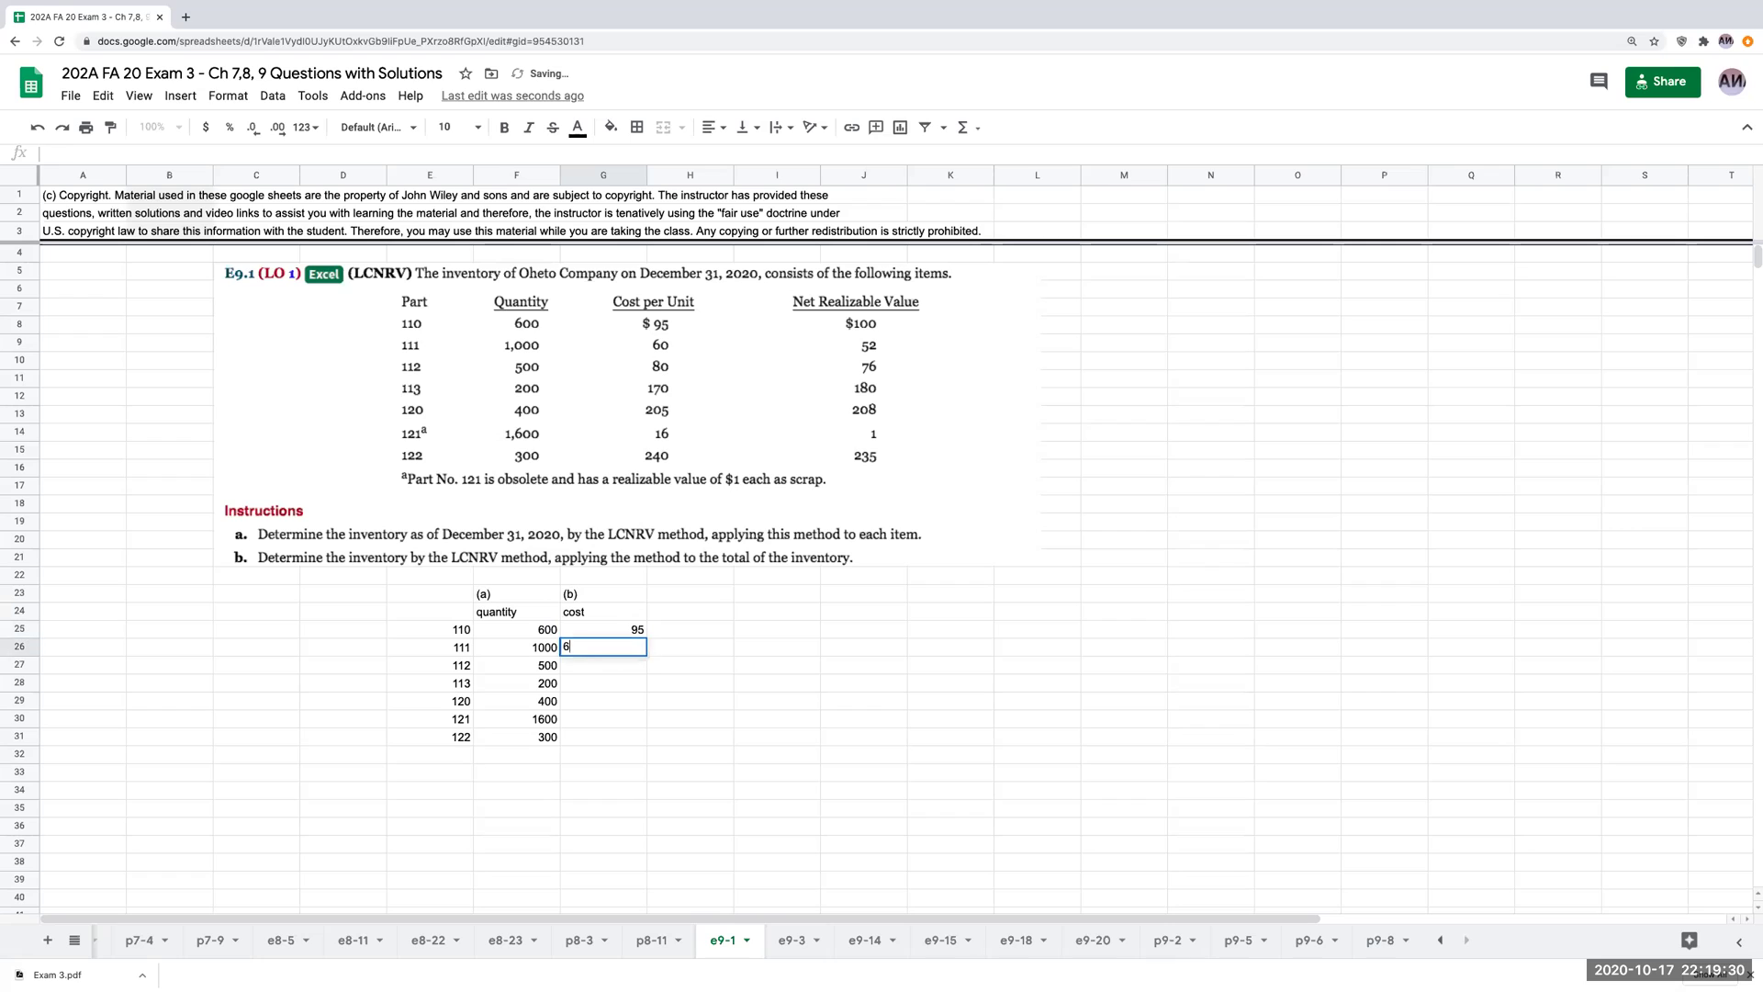
key("Return")
type("80")
key("Return")
type("170")
key("Return")
type("205")
key("Return")
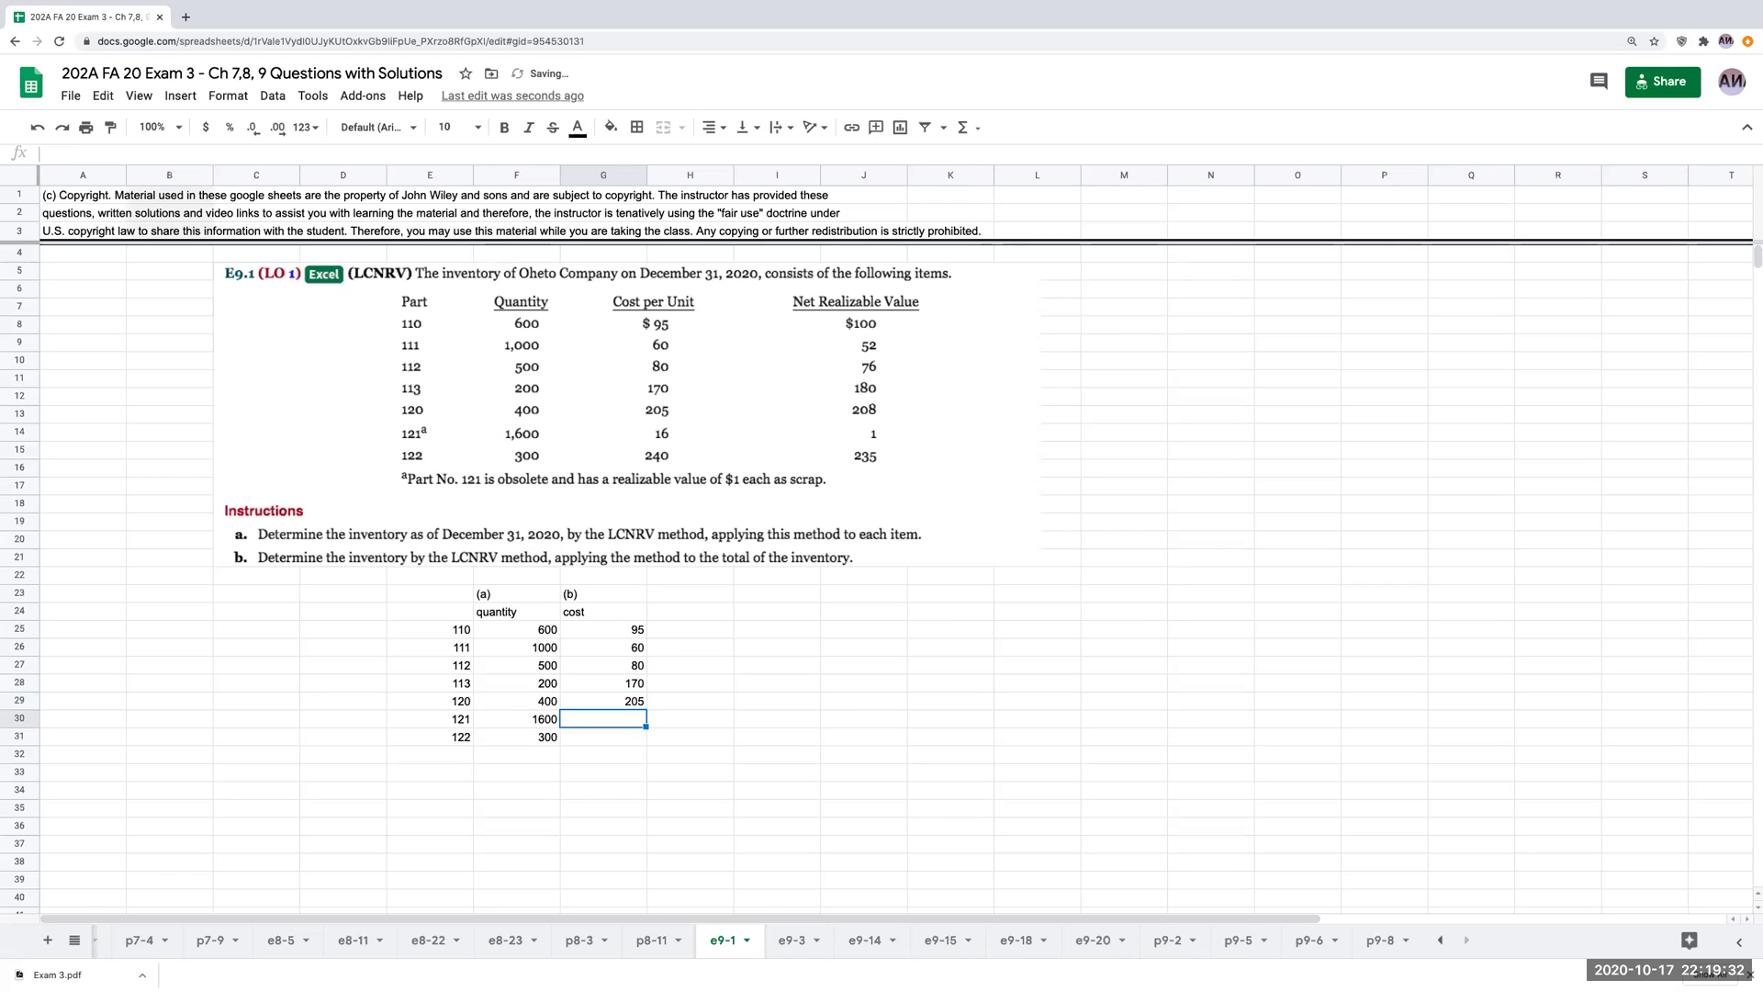
type("16")
key("Return")
type("240")
key("Return")
Add an NRV heading in the next column, labelled (c) above it.
key("Right")
key("Up")
key("Up")
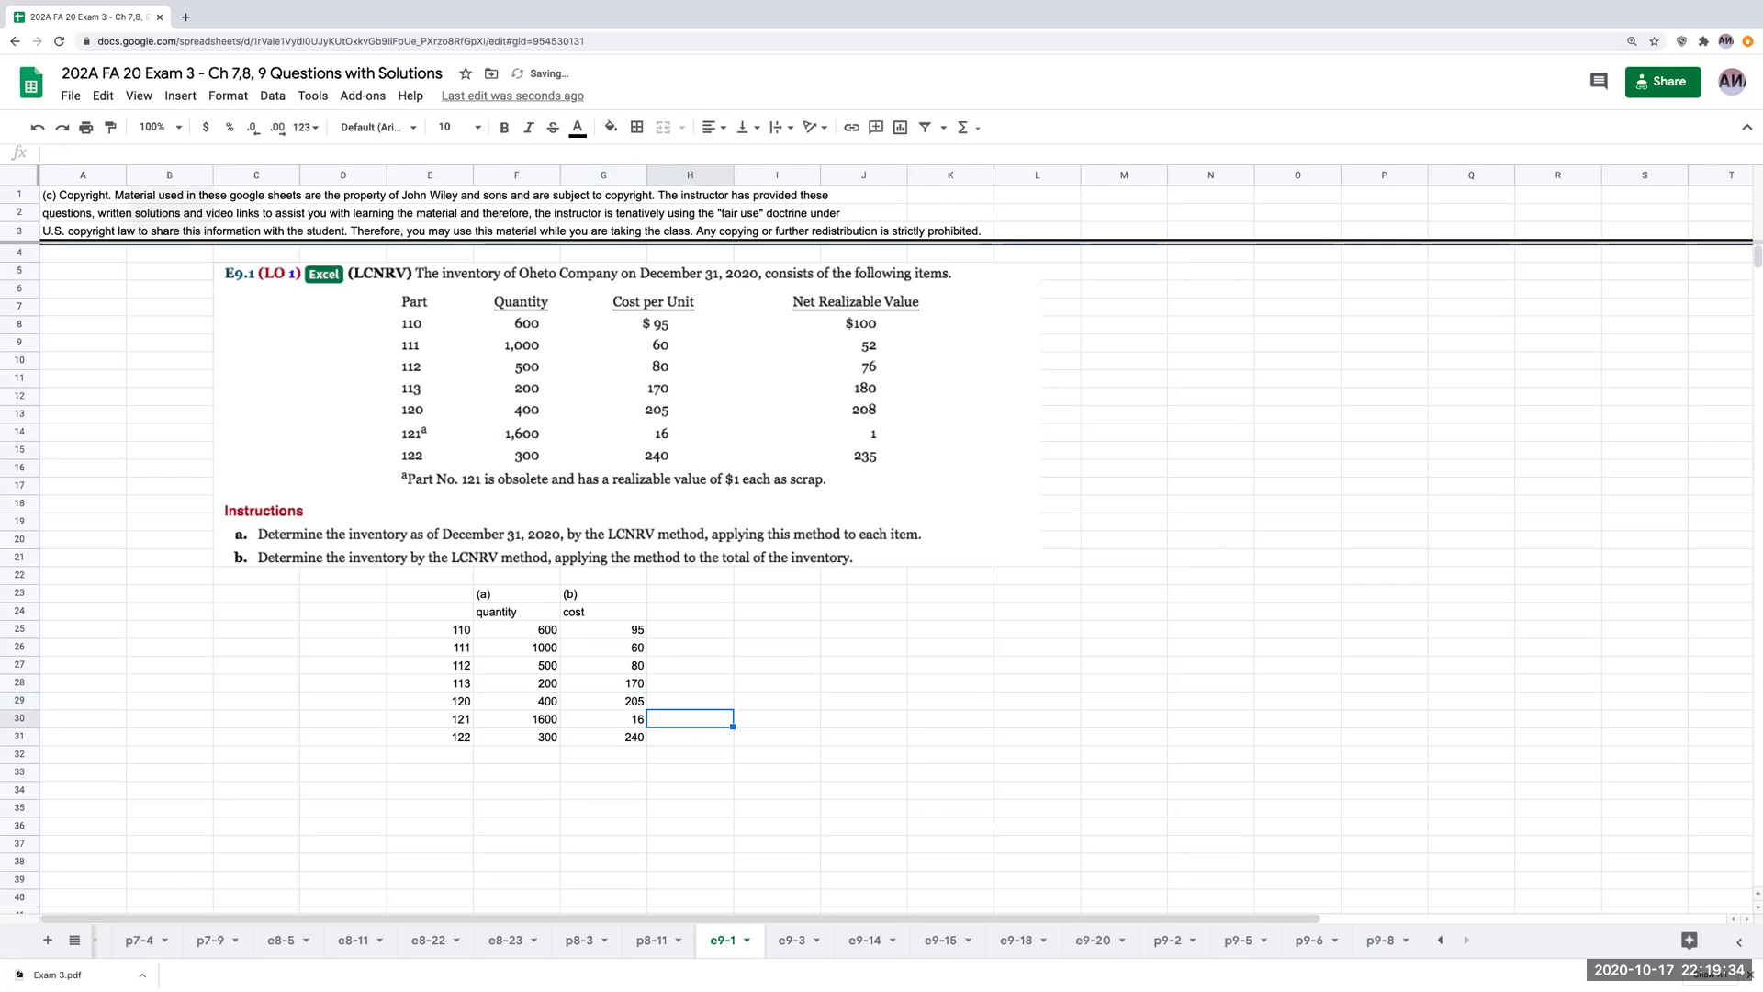
key("Up")
key("Up")
key("Up")
key("Up")
key("Up")
key("Up")
type("NRF")
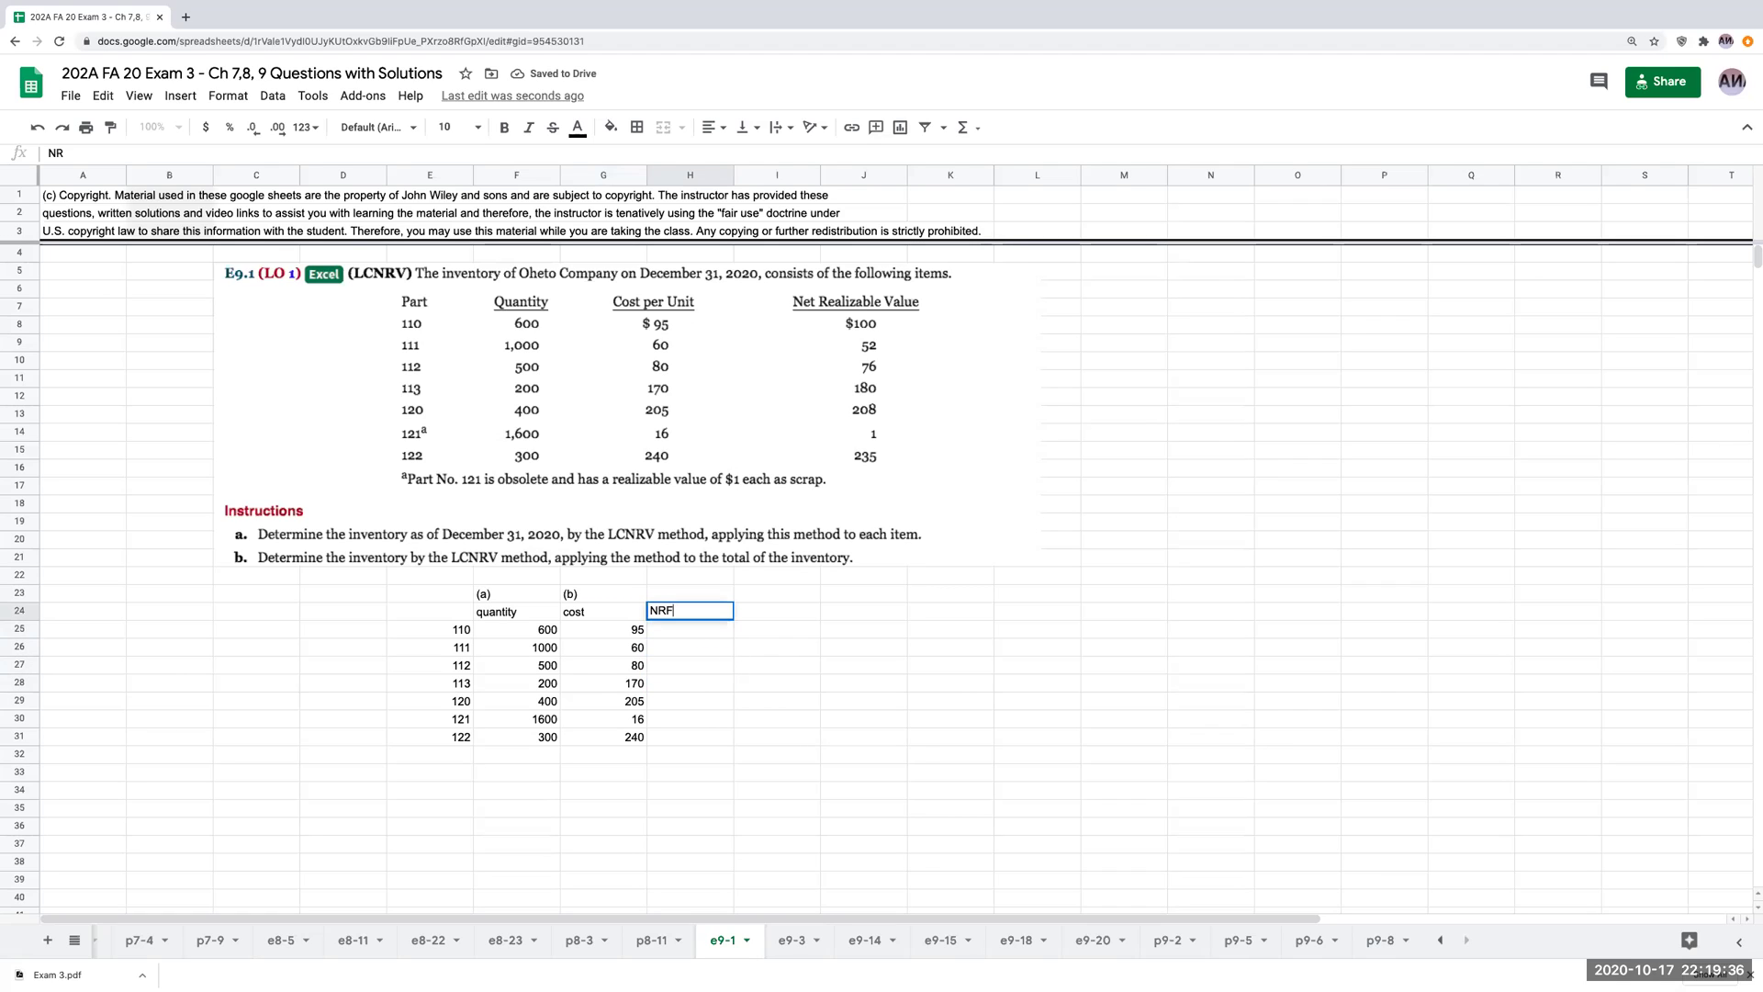
type("V")
key("Up")
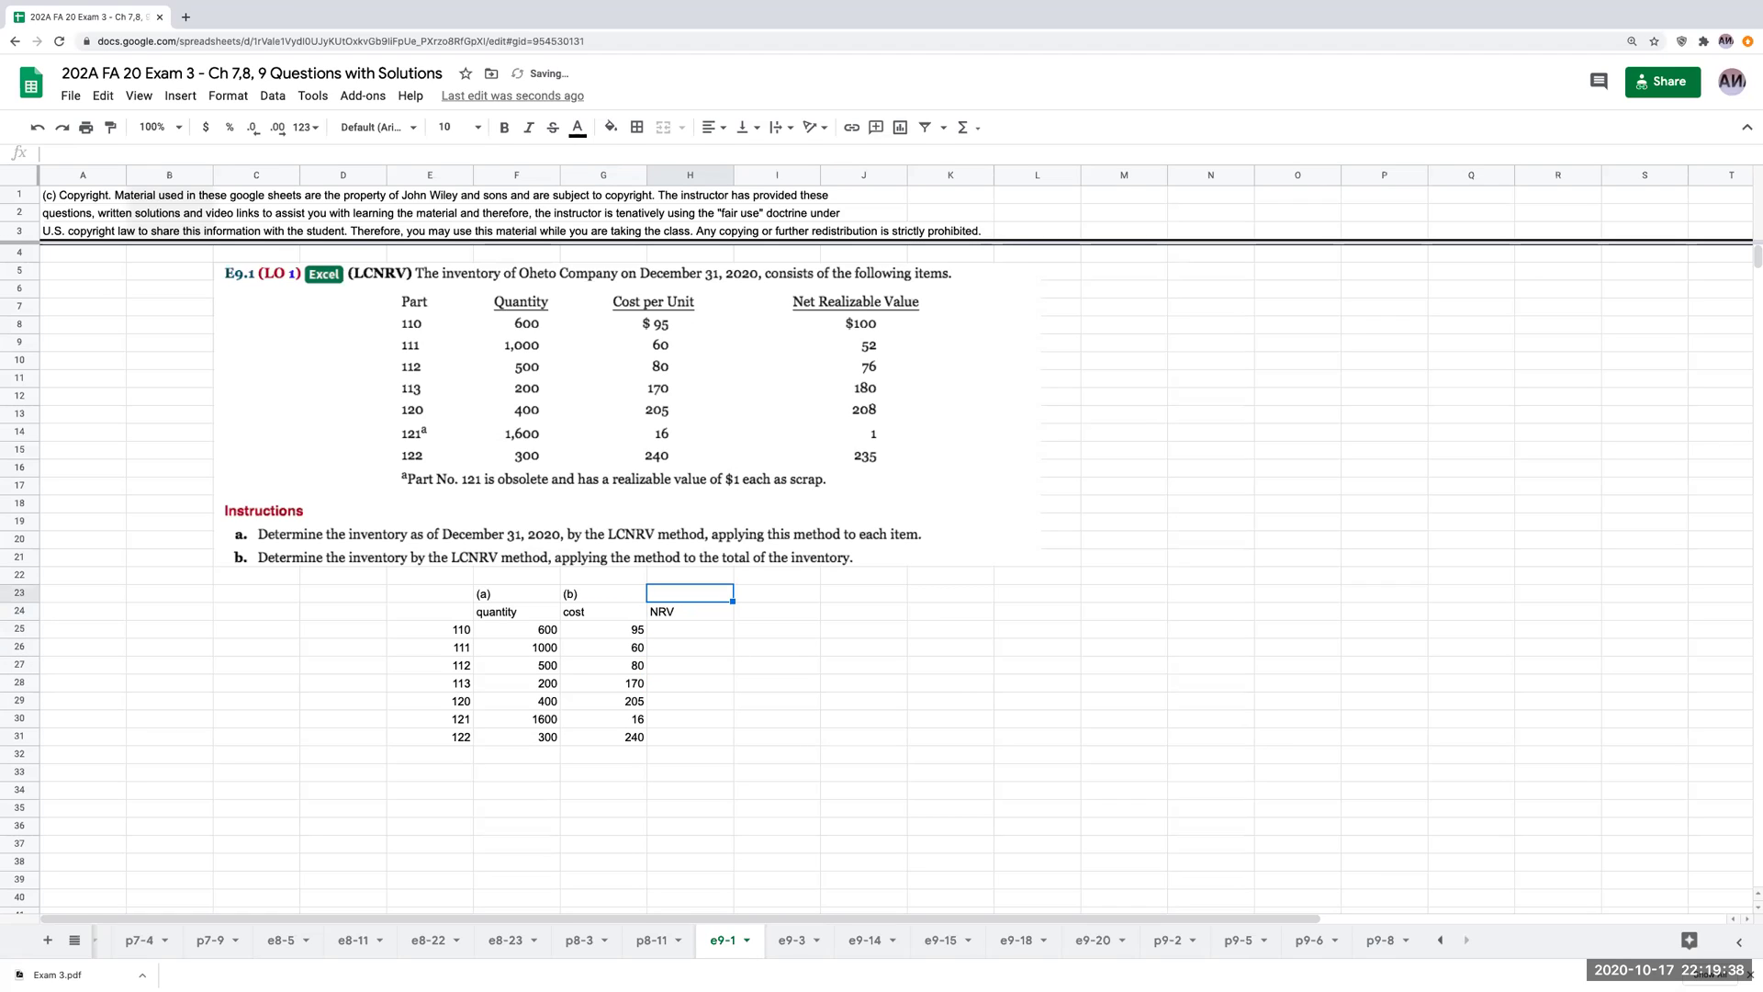
type("(c)")
key("Return")
Enter the NRV values 100, 52, 76, 180, 208, through 235 for parts 110–122.
key("Left")
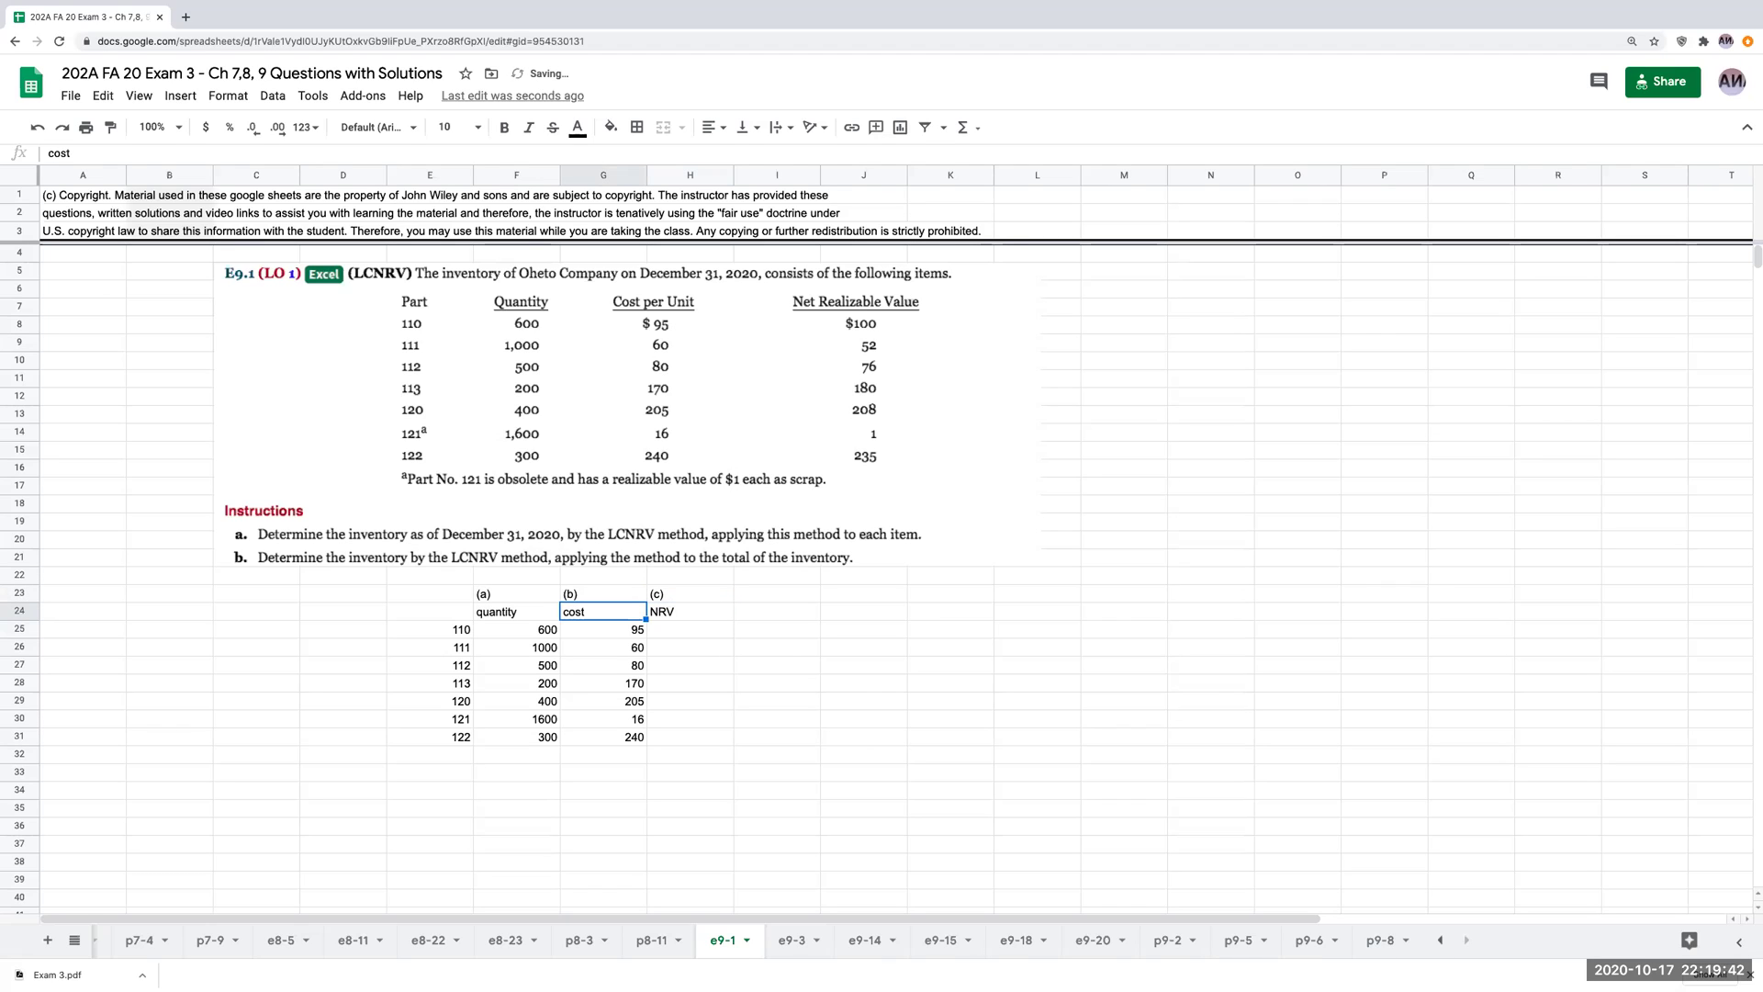
key("Right")
key("Down")
type("100")
key("Return")
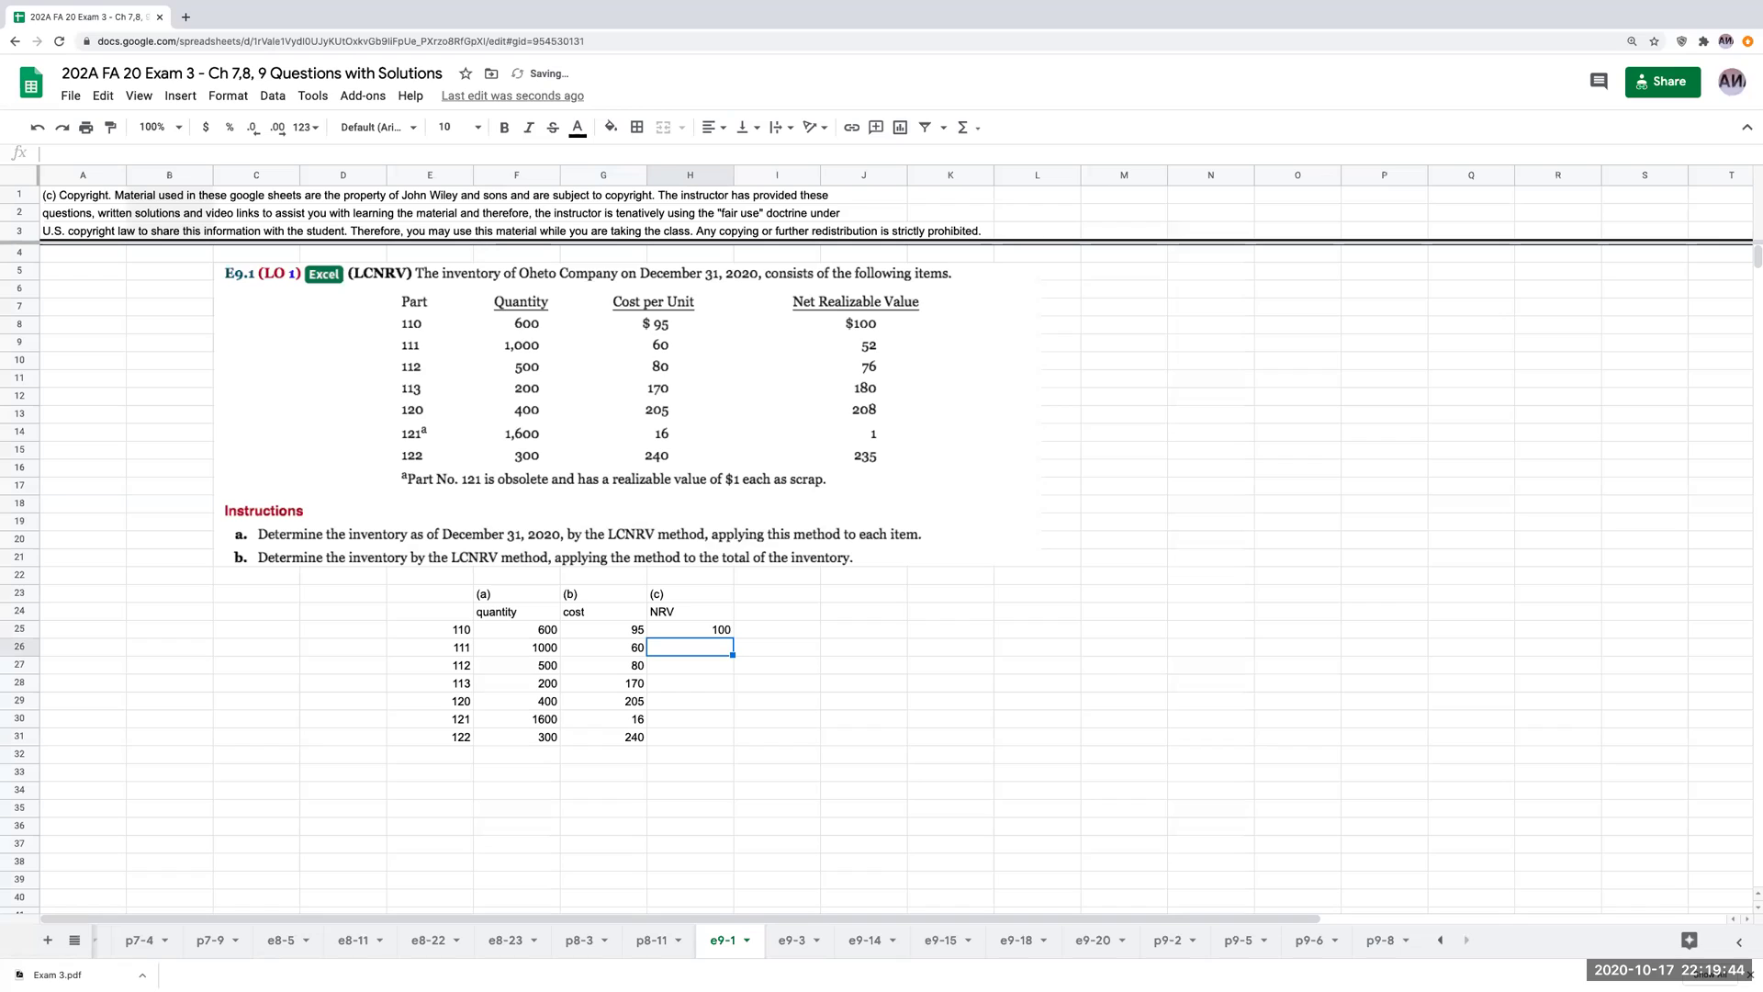
type("52")
key("Return")
type("76")
key("Return")
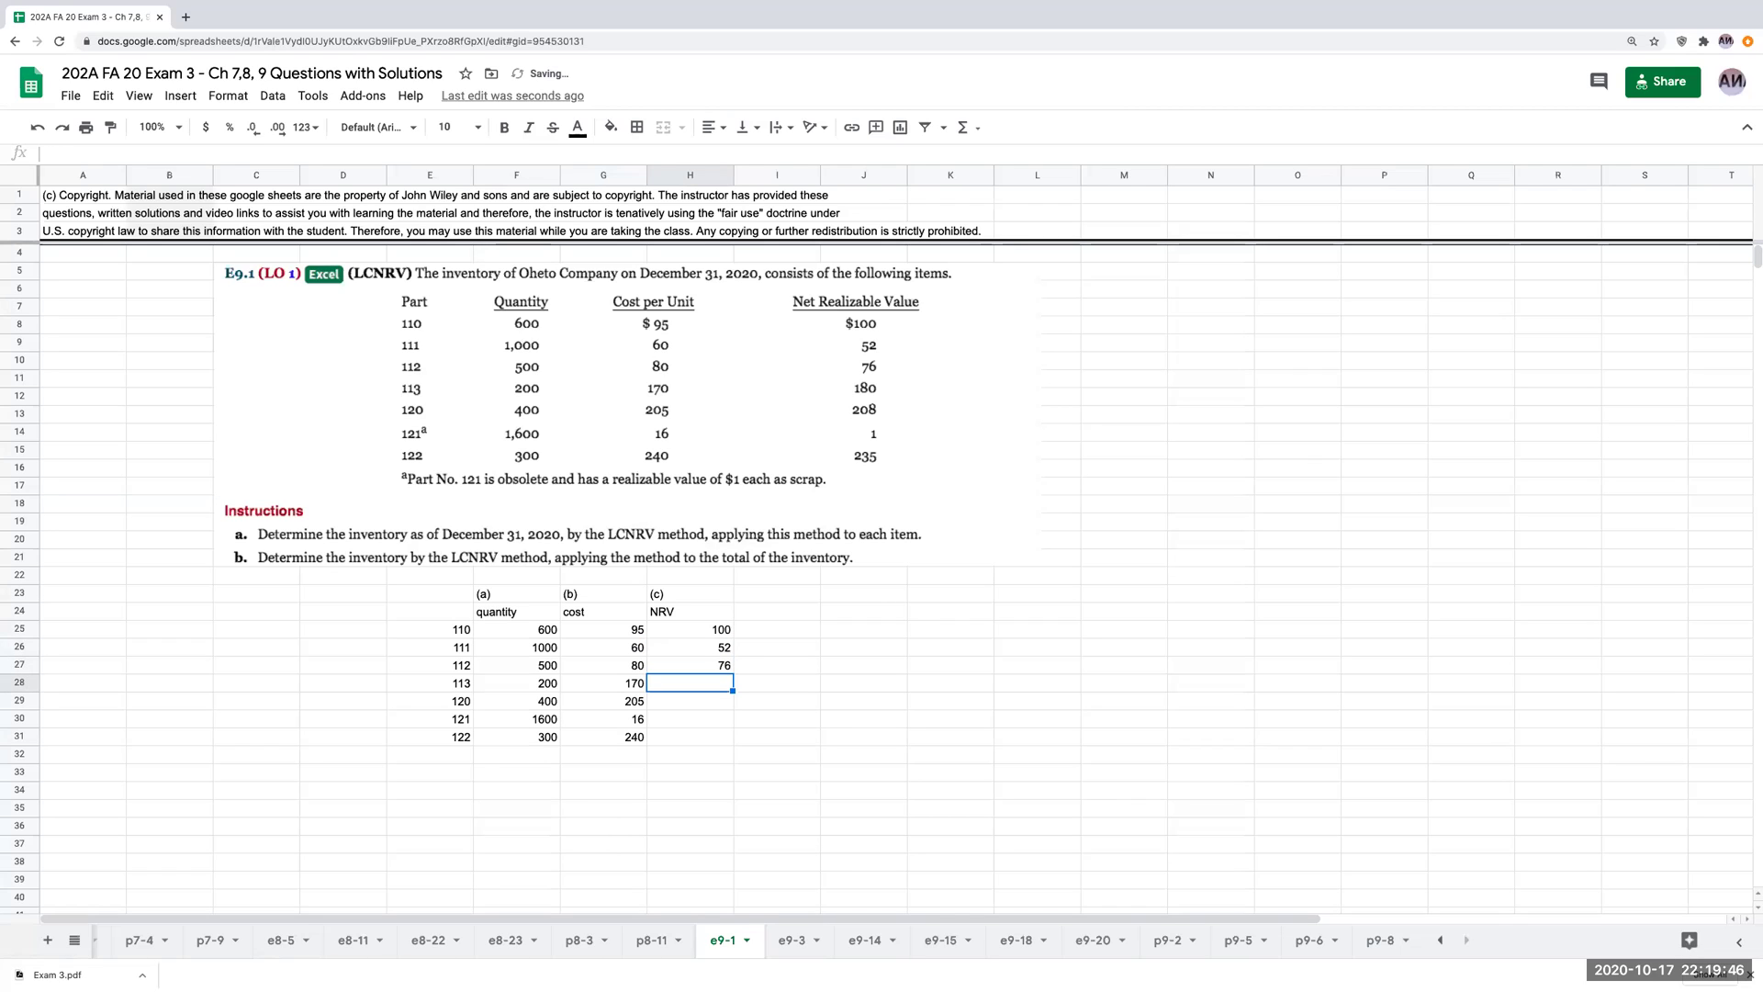
type("180")
key("Return")
type("208")
key("Return")
type("1")
key("Return")
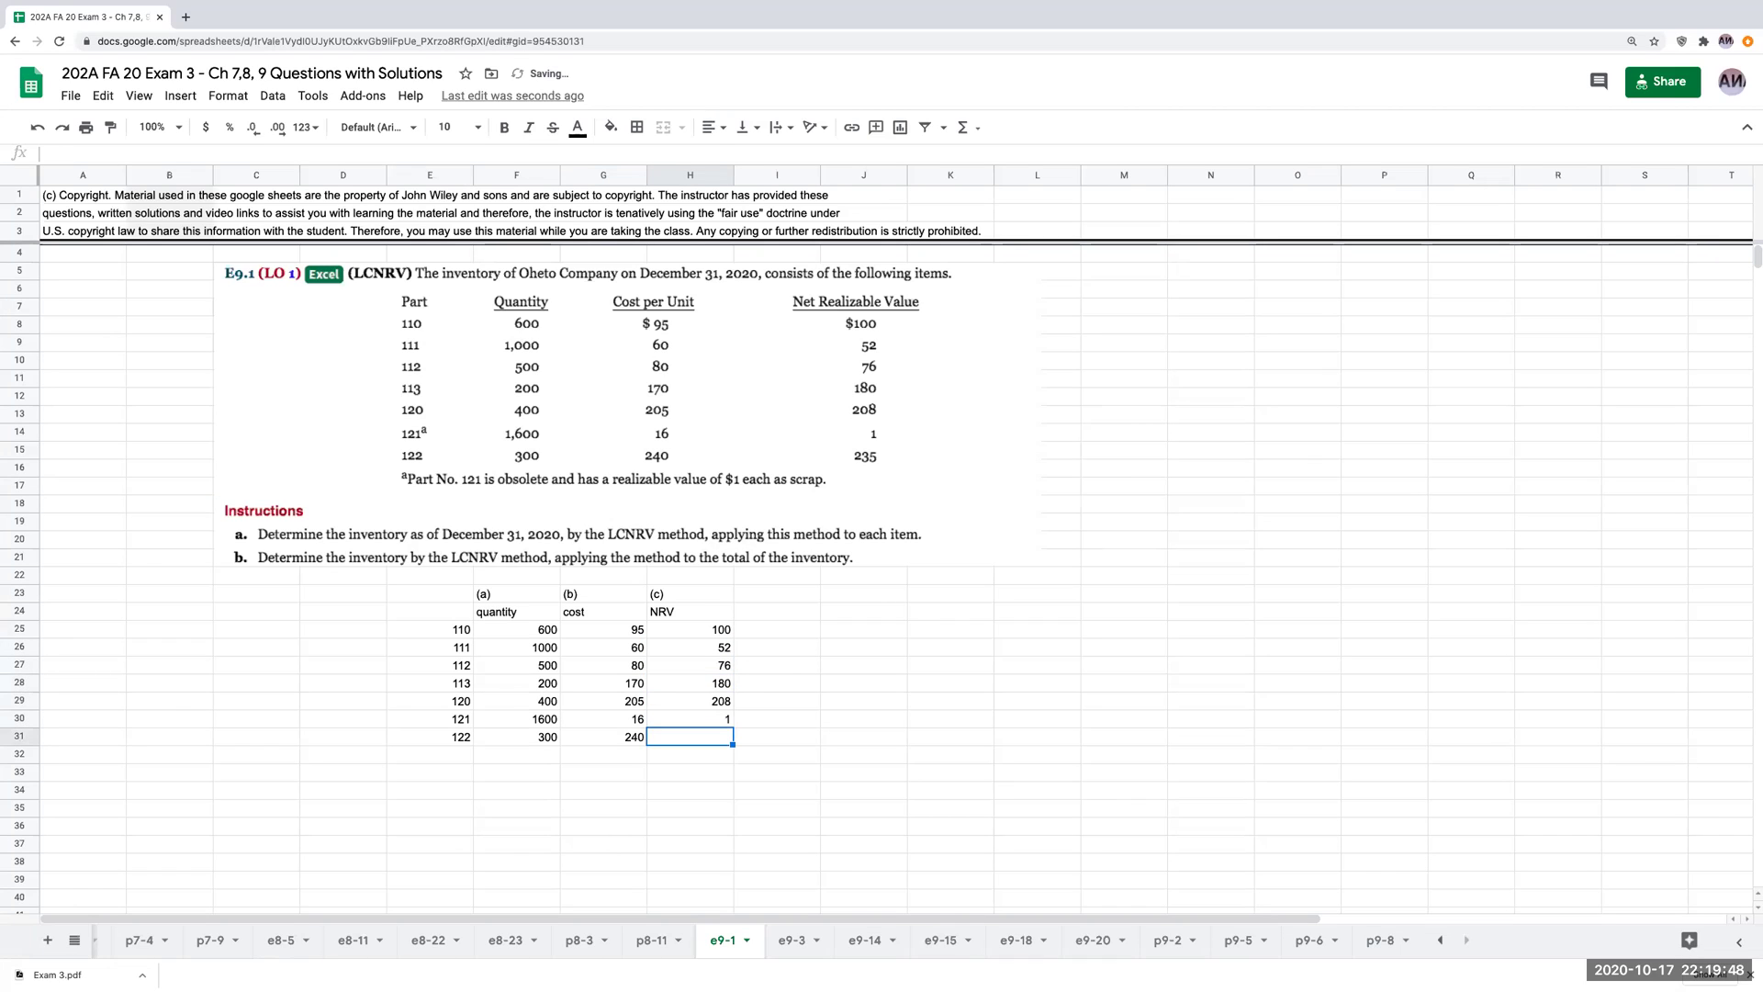
type("235")
key("Right")
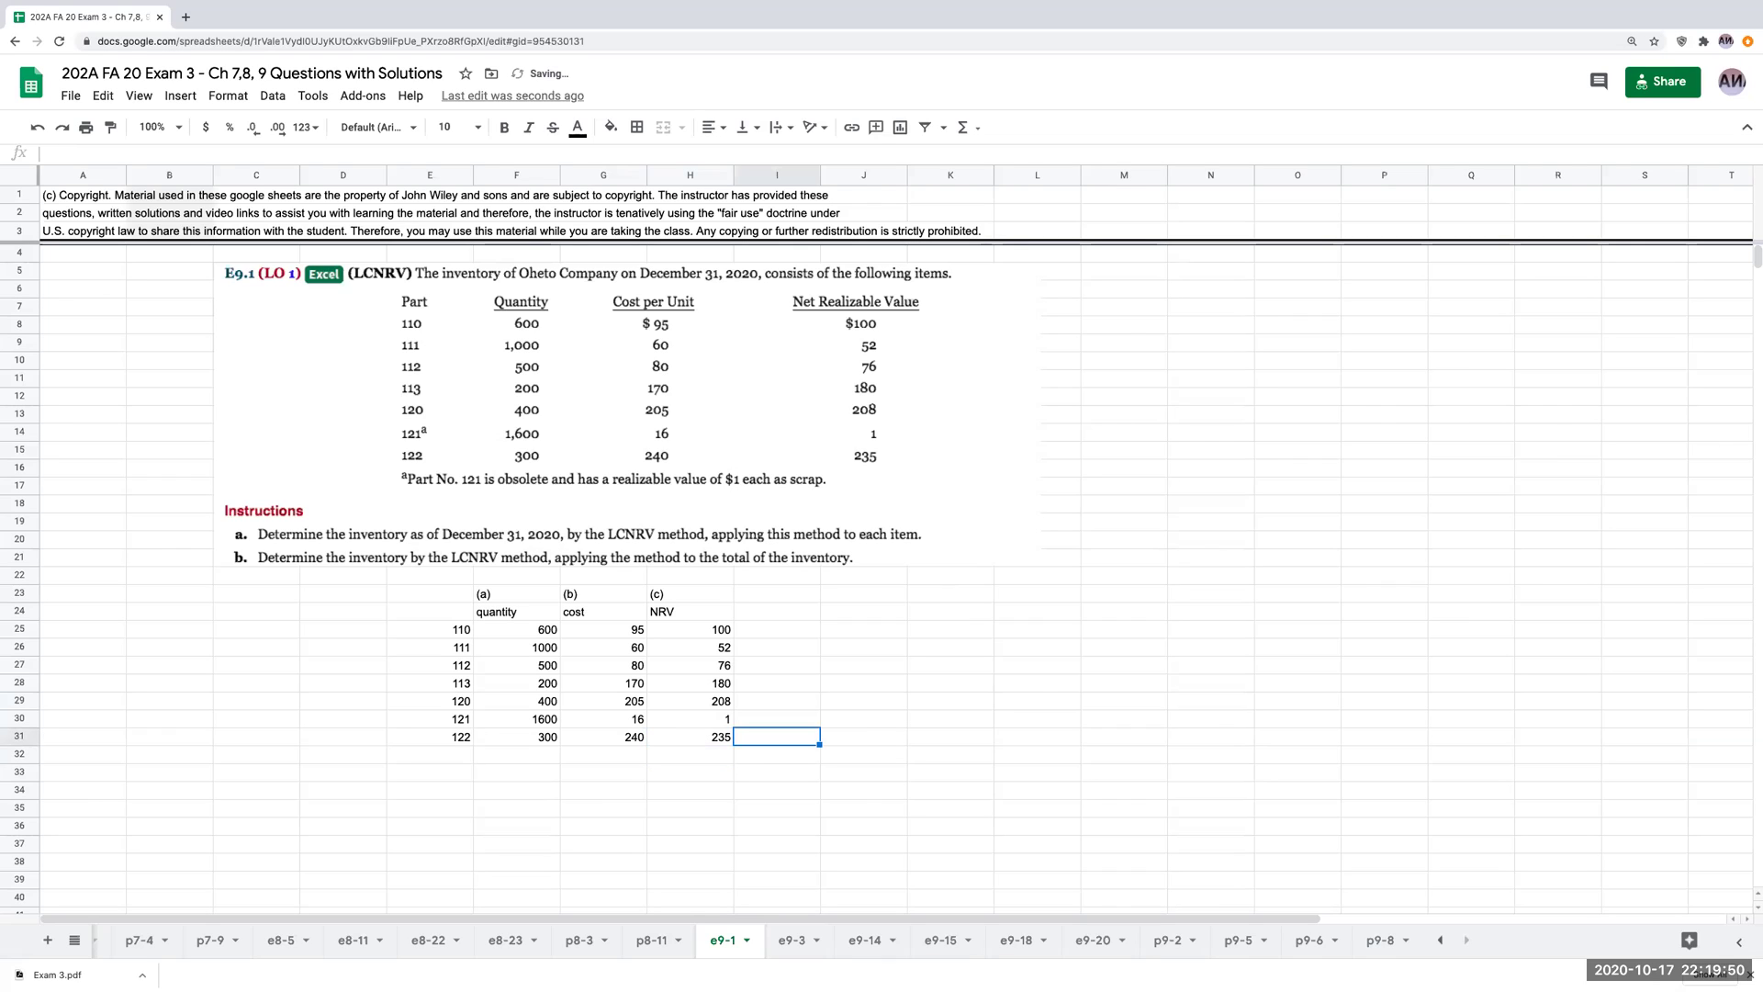
key("Up")
key("Up")
key("Up")
key("Up")
key("Up")
key("Up")
key("Down")
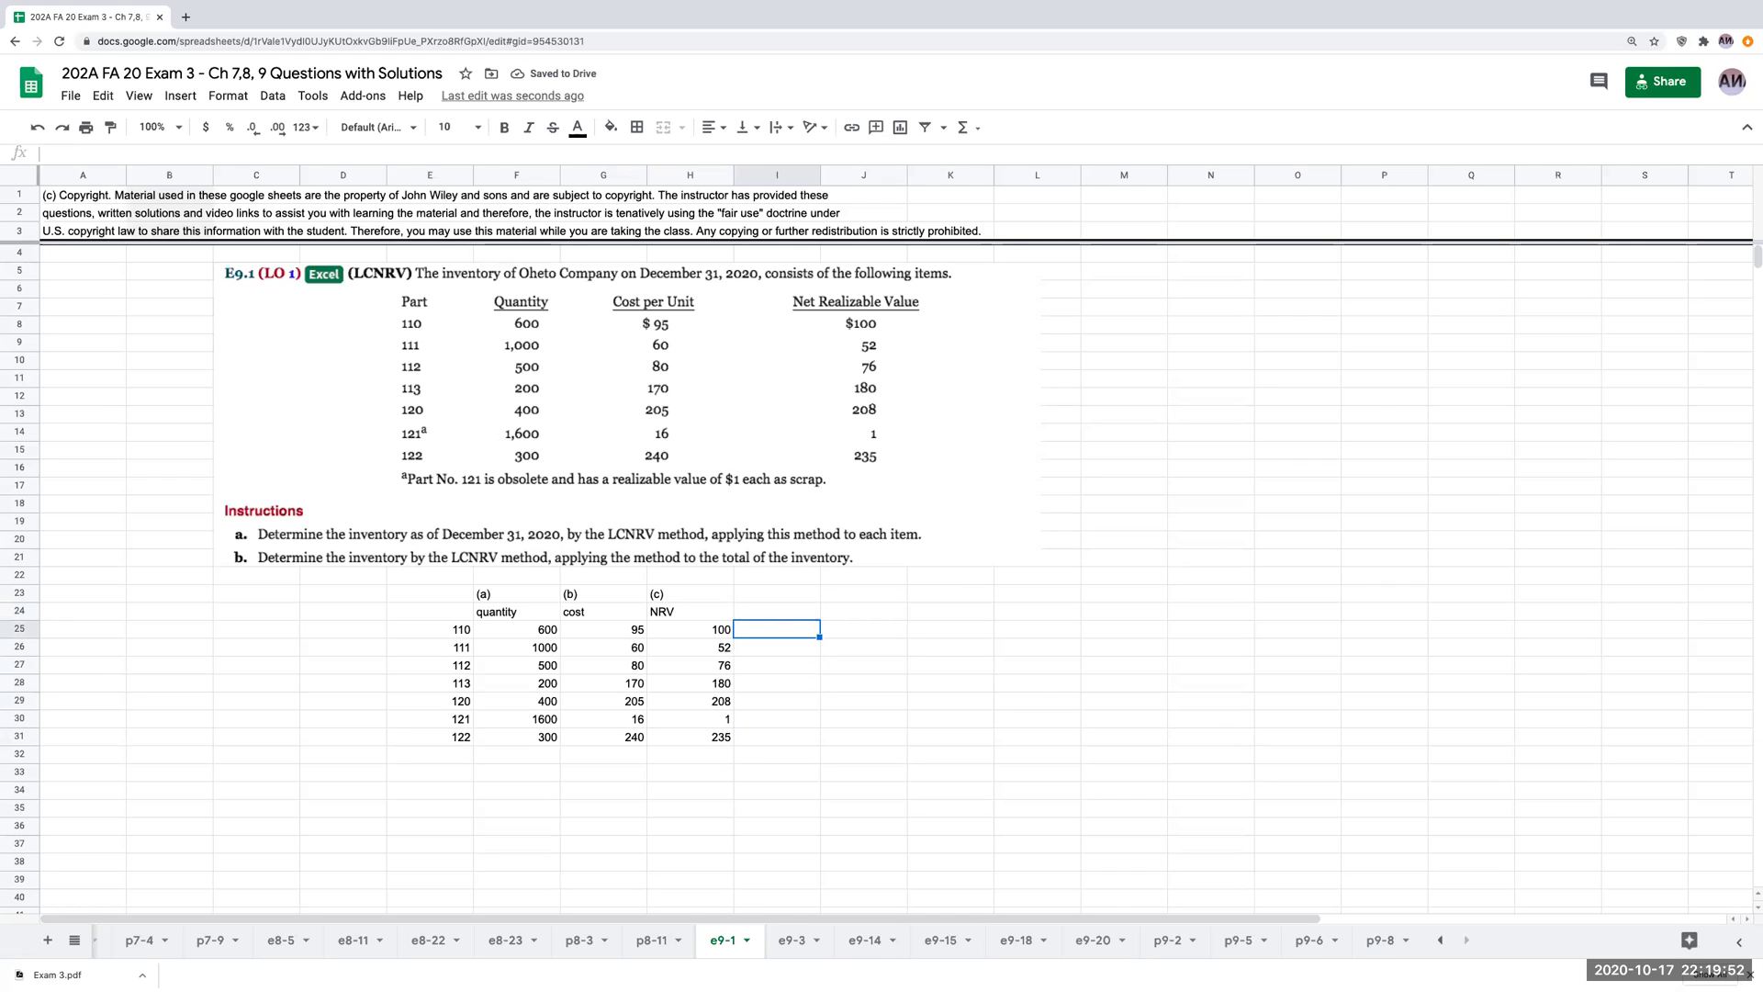
key("Right")
key("Up")
Add headings 'reporting' in J24 and 'lower of (b) or (c) (d)' in J23.
key("Left")
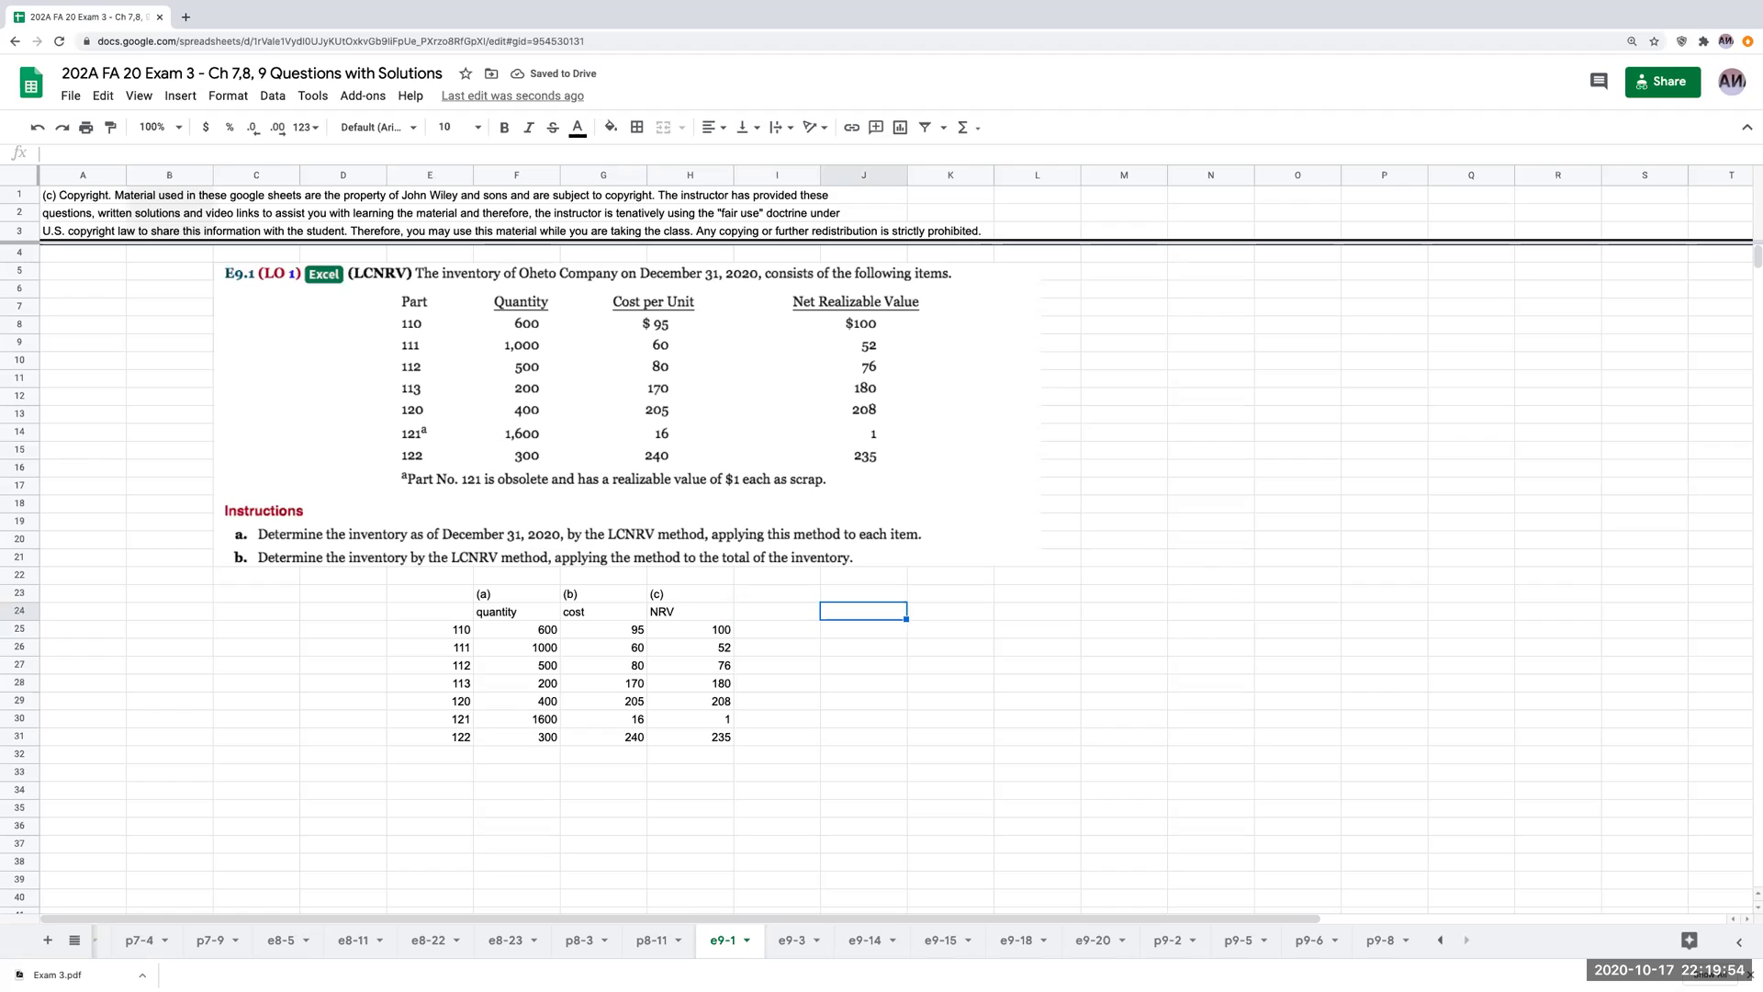
key("Right")
type("reporting")
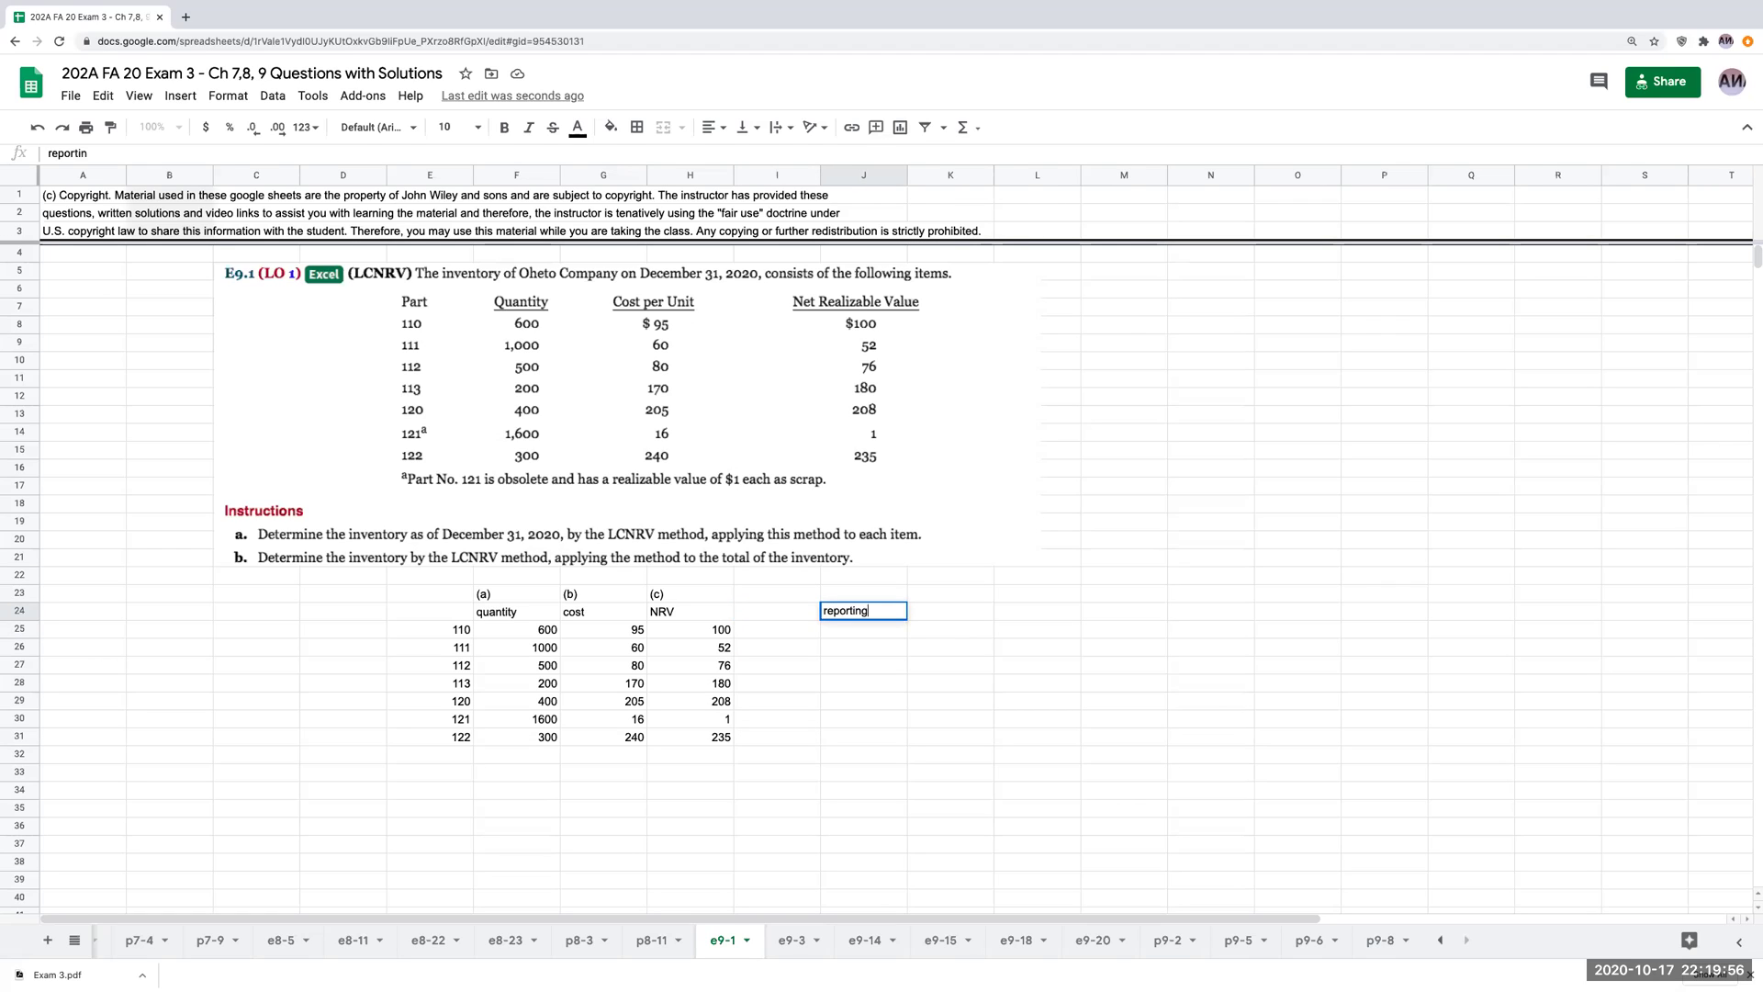
key("Return")
key("Up")
key("Up")
type("lower o")
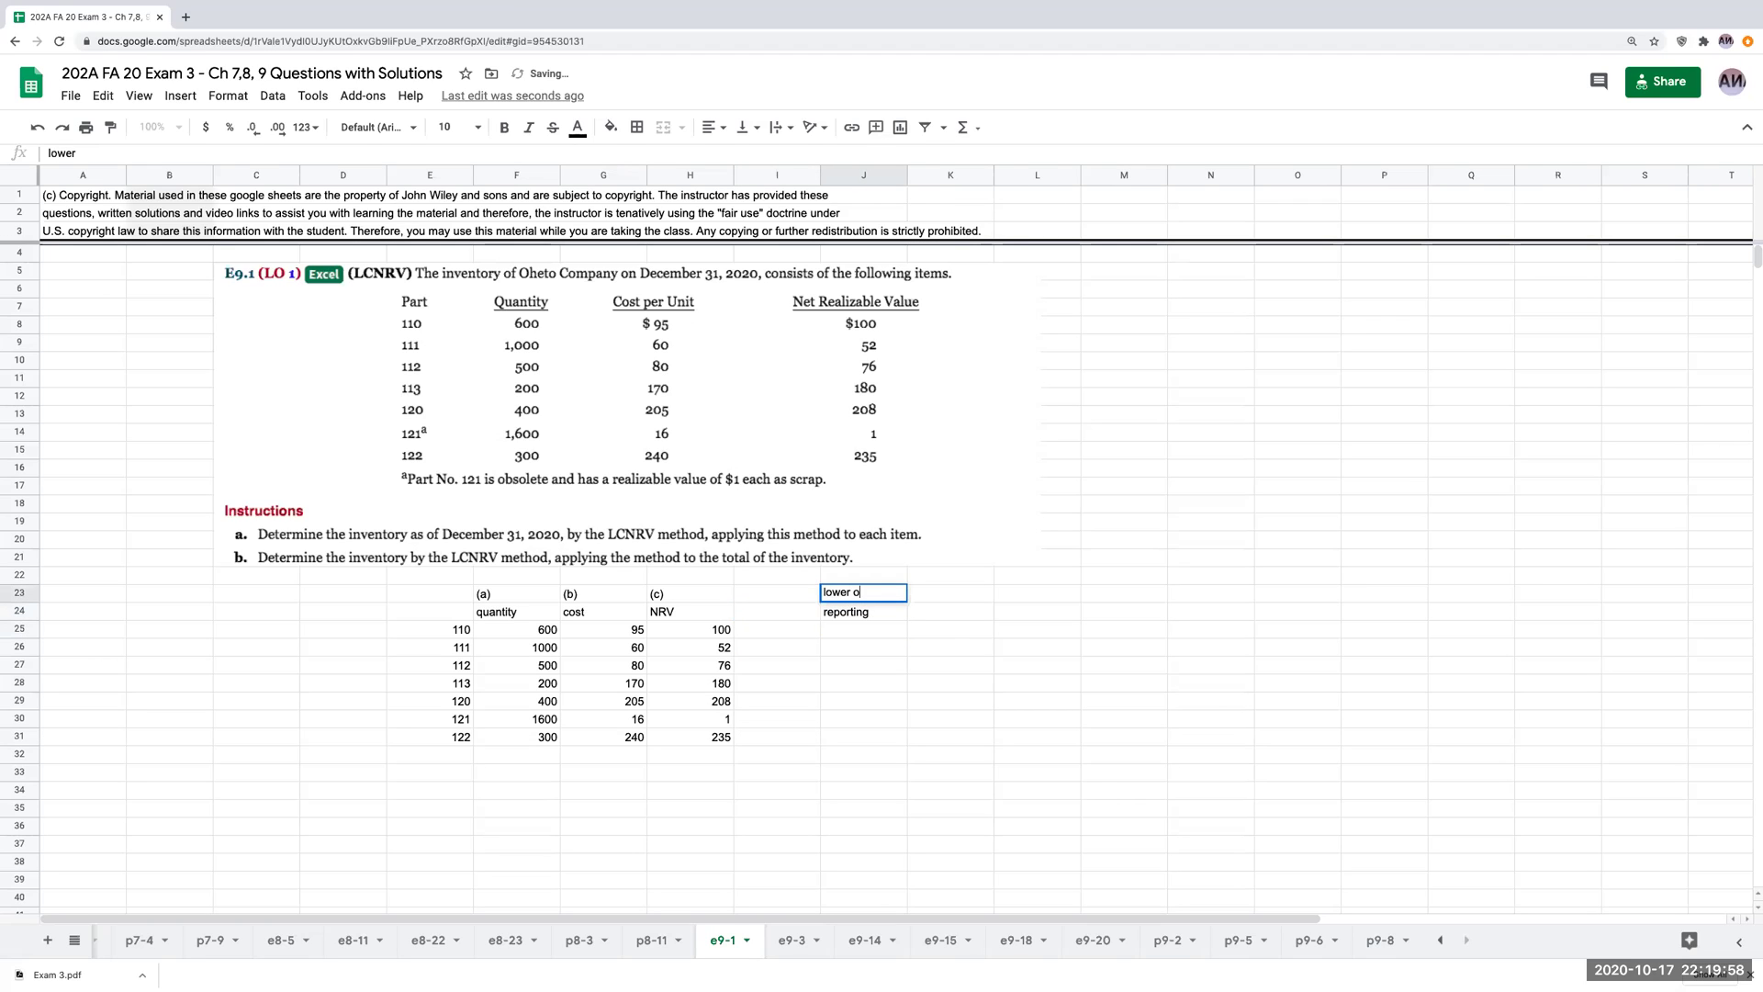
type("f (b) or")
type(" (c)")
key("Return")
key("Up")
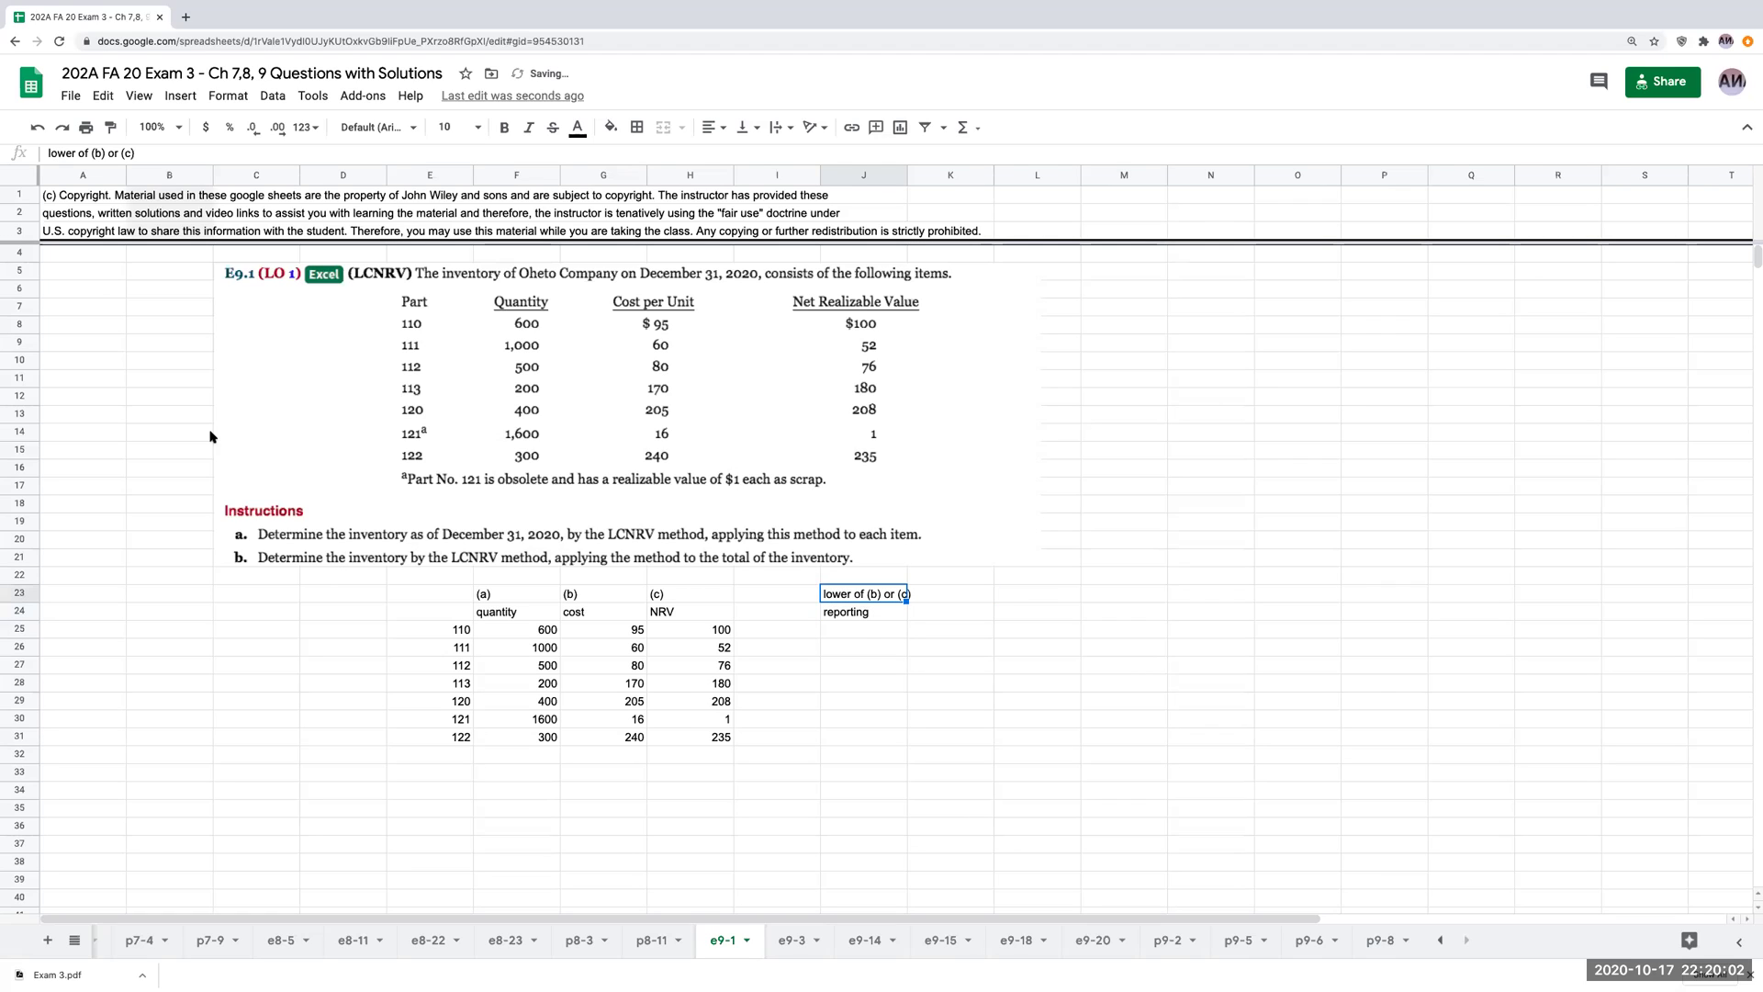
left_click(162, 154)
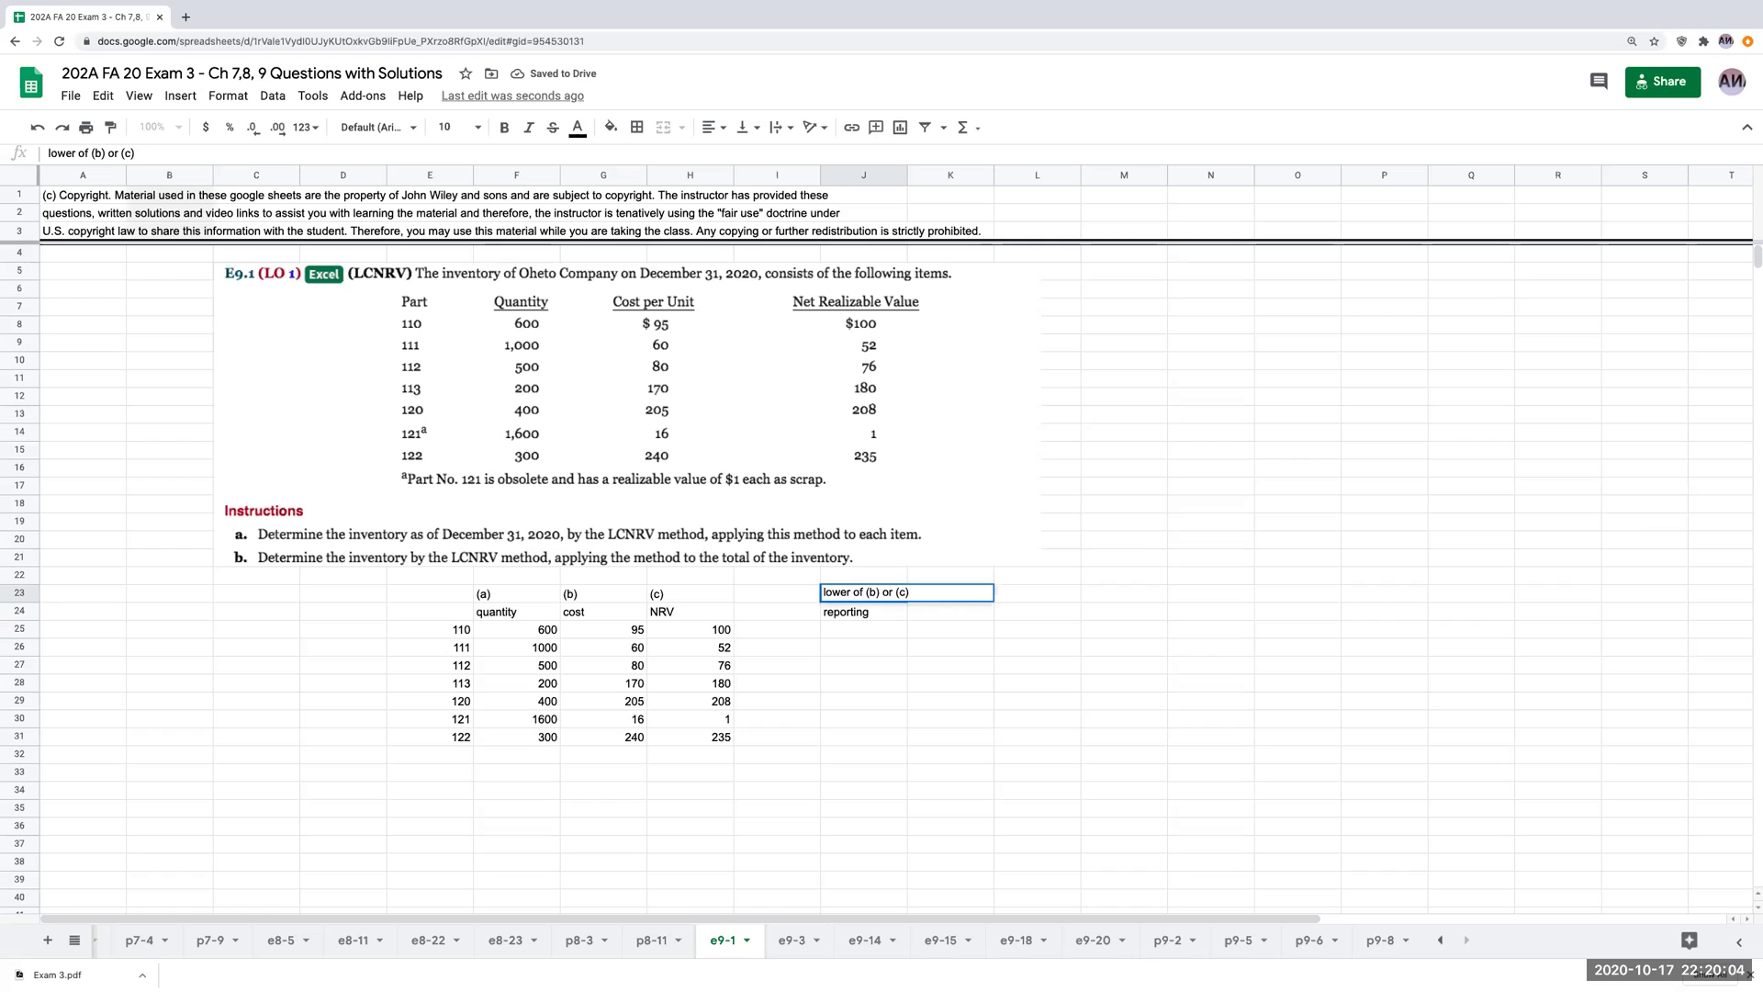
type(" = (d)")
key("Return")
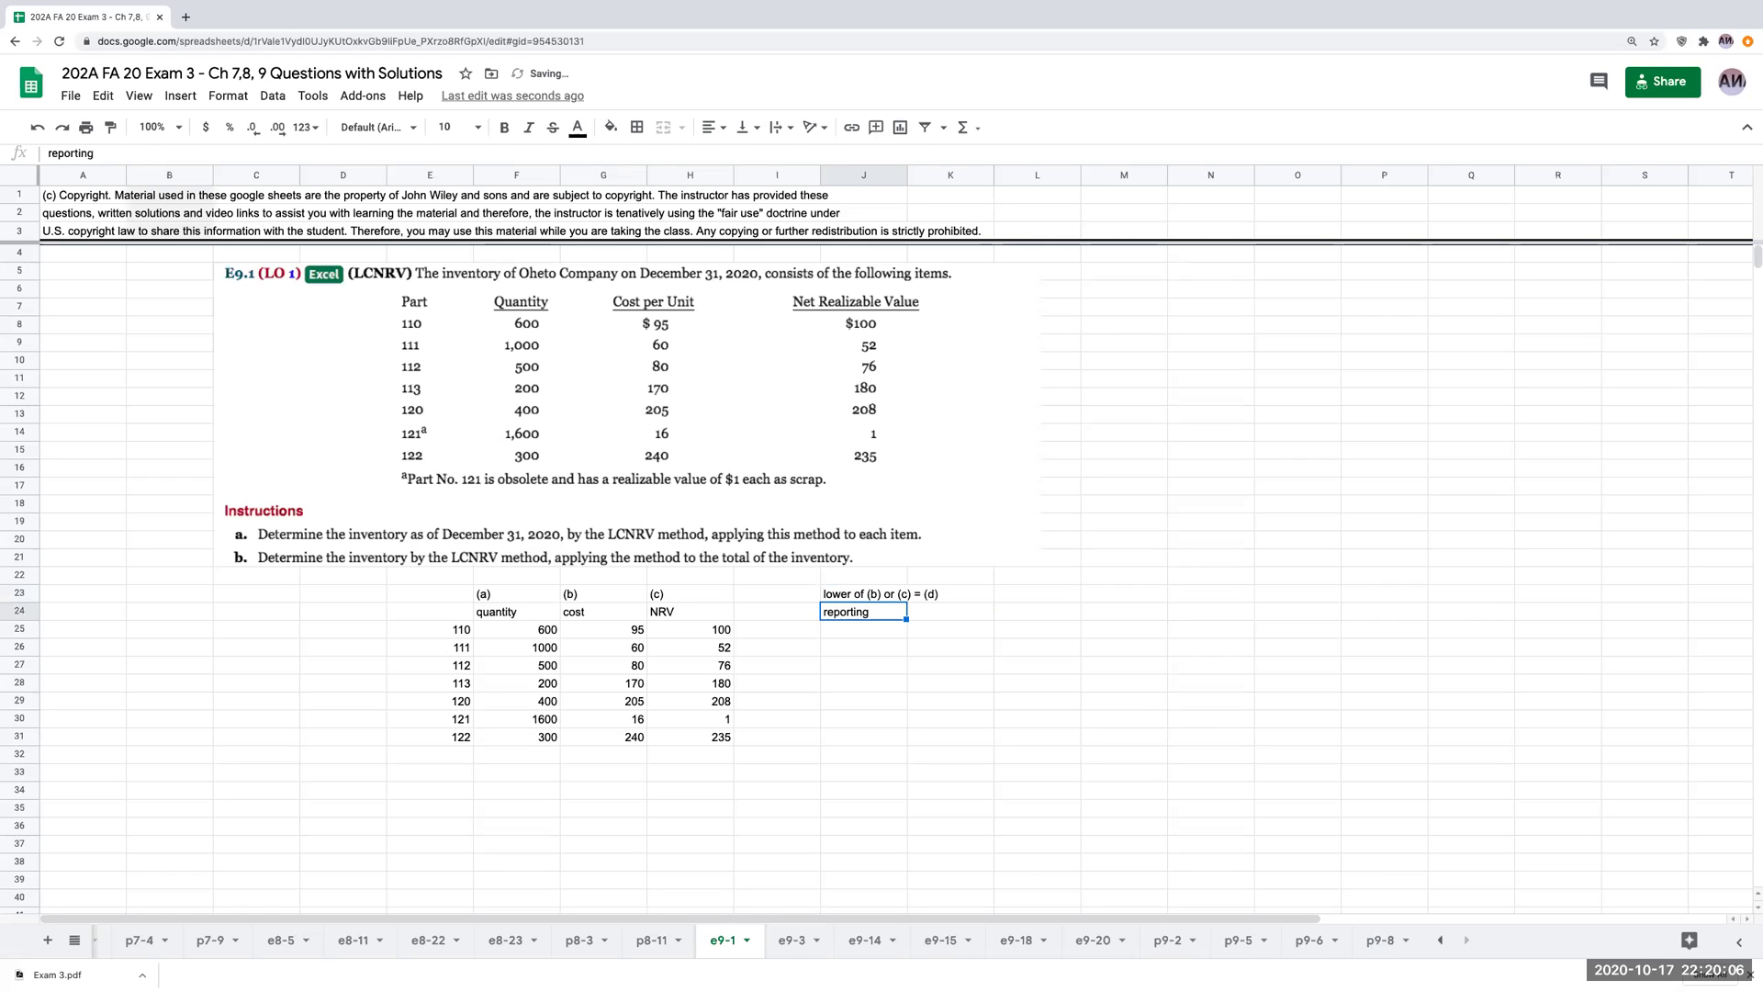
key("Return")
Fill J25:J31 with =MIN(G25:H25) through =MIN(G31:H31), fixing a stray 6 in J30.
type("=min(G25:H25)")
key("Return")
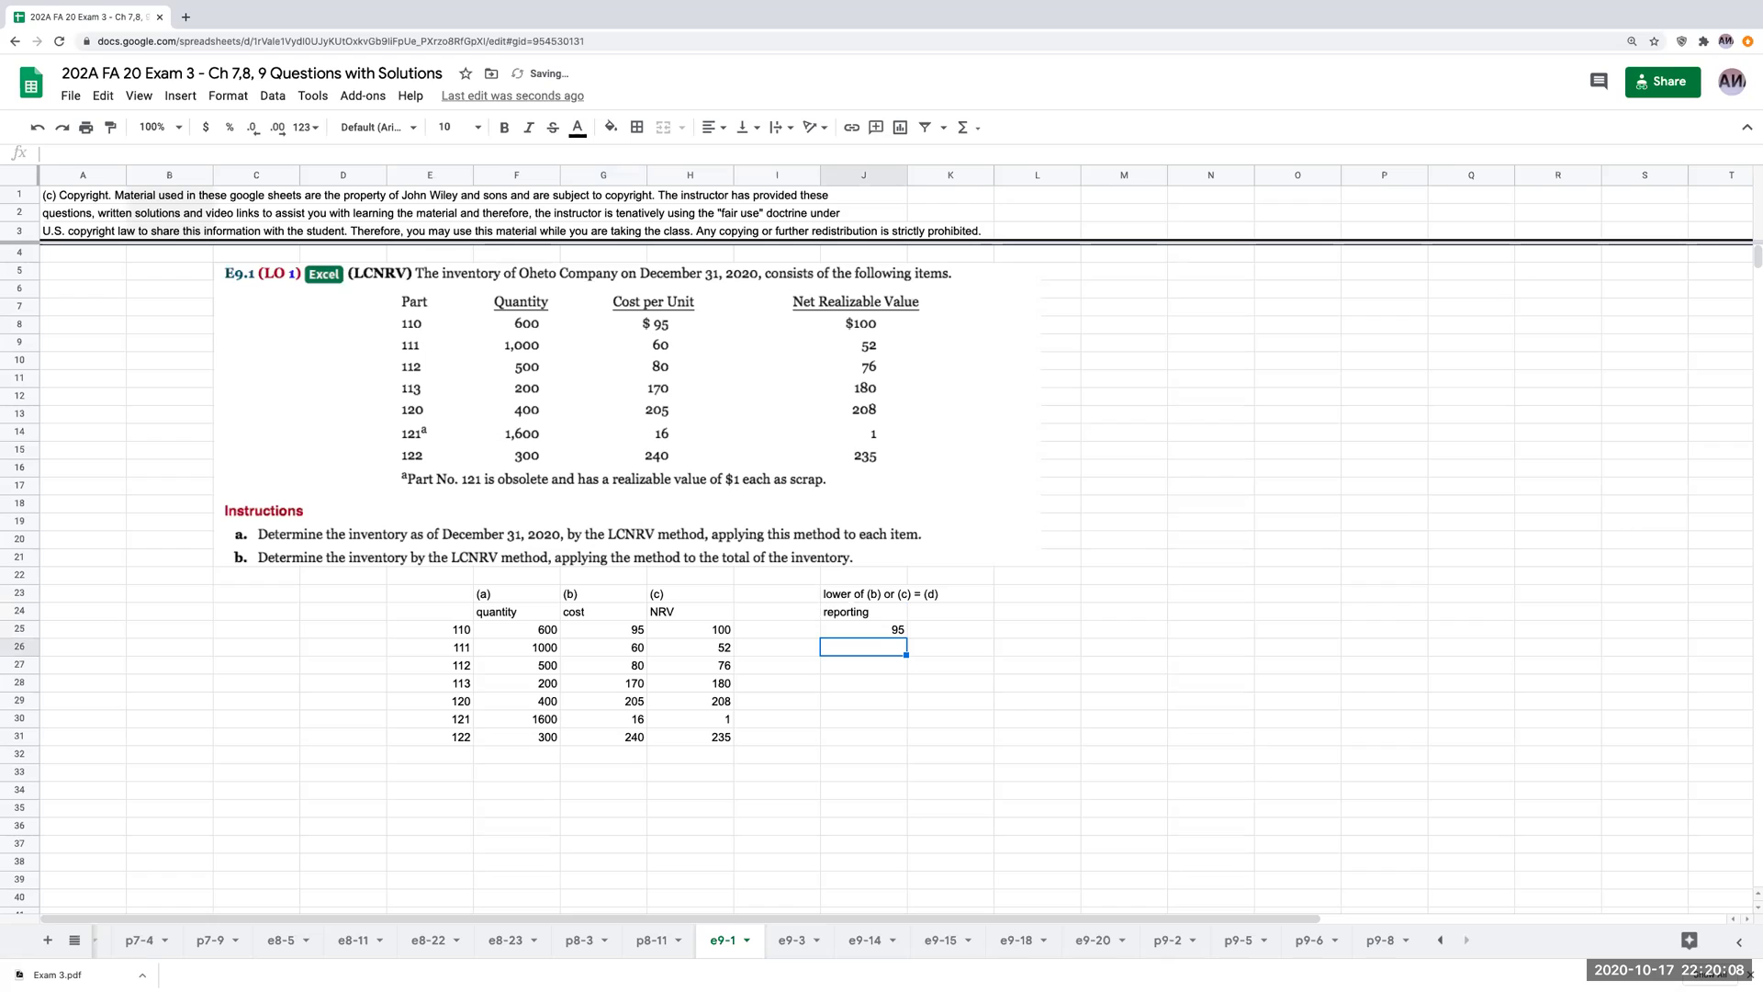
type("=min(G26:H26)")
key("Return")
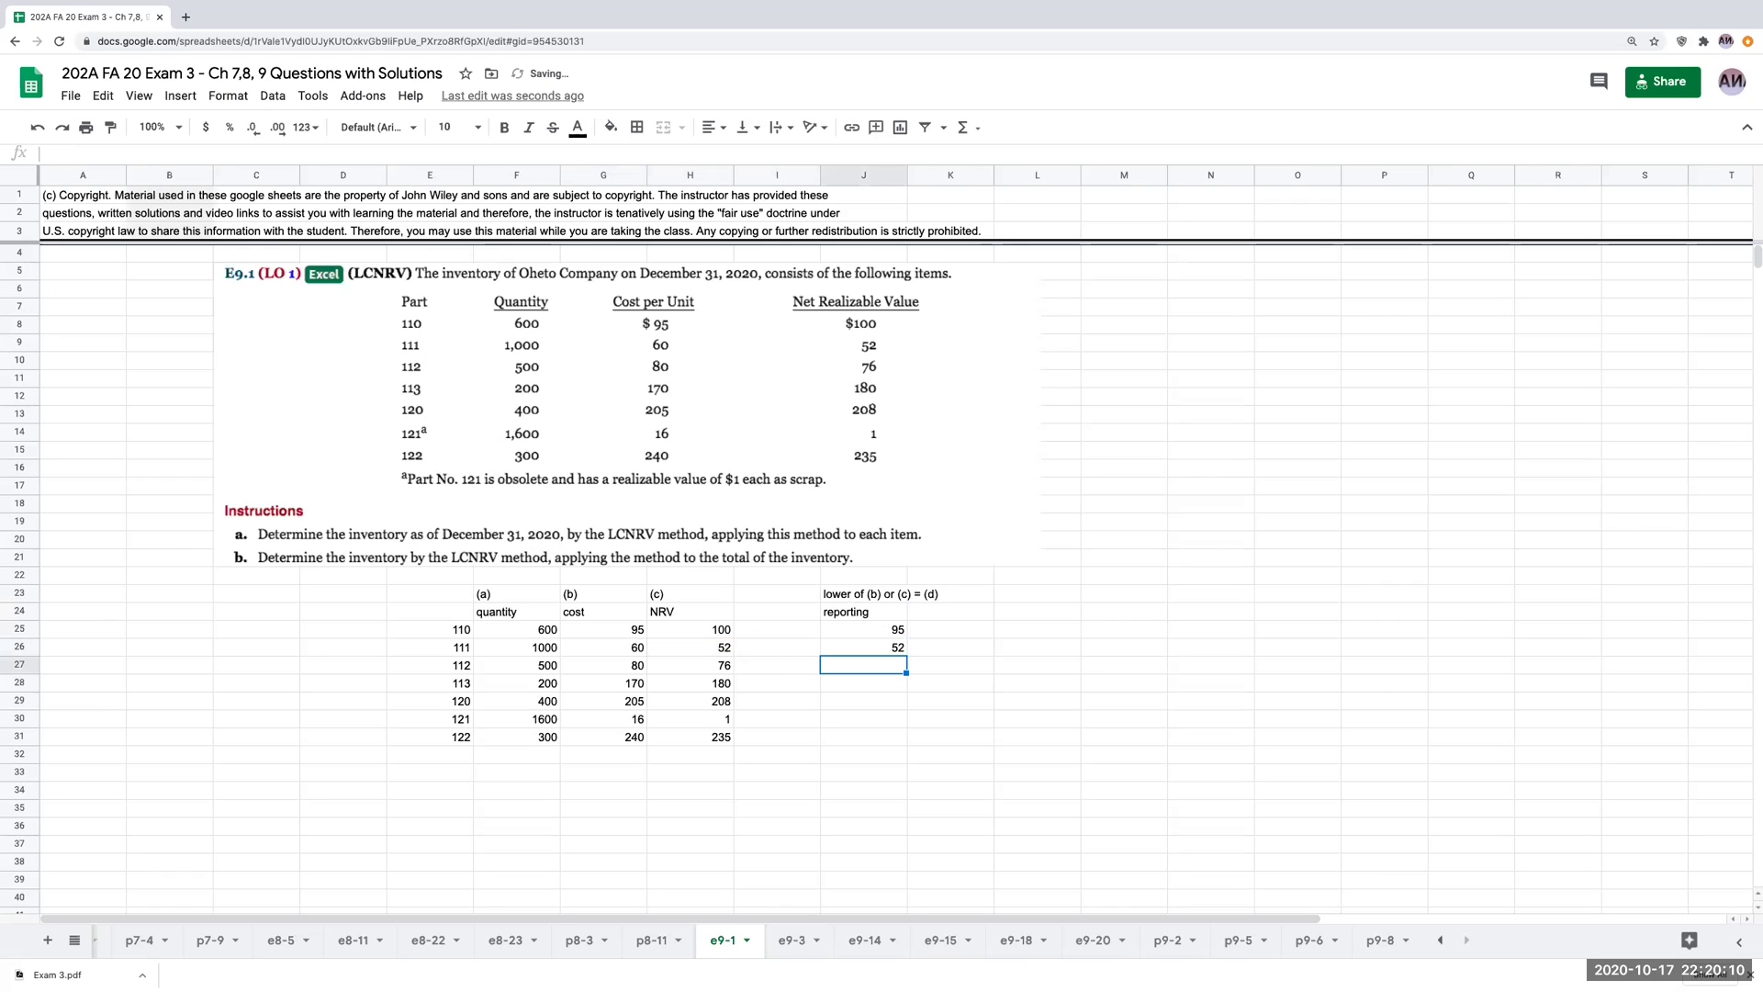
type("=min(G27:H27)")
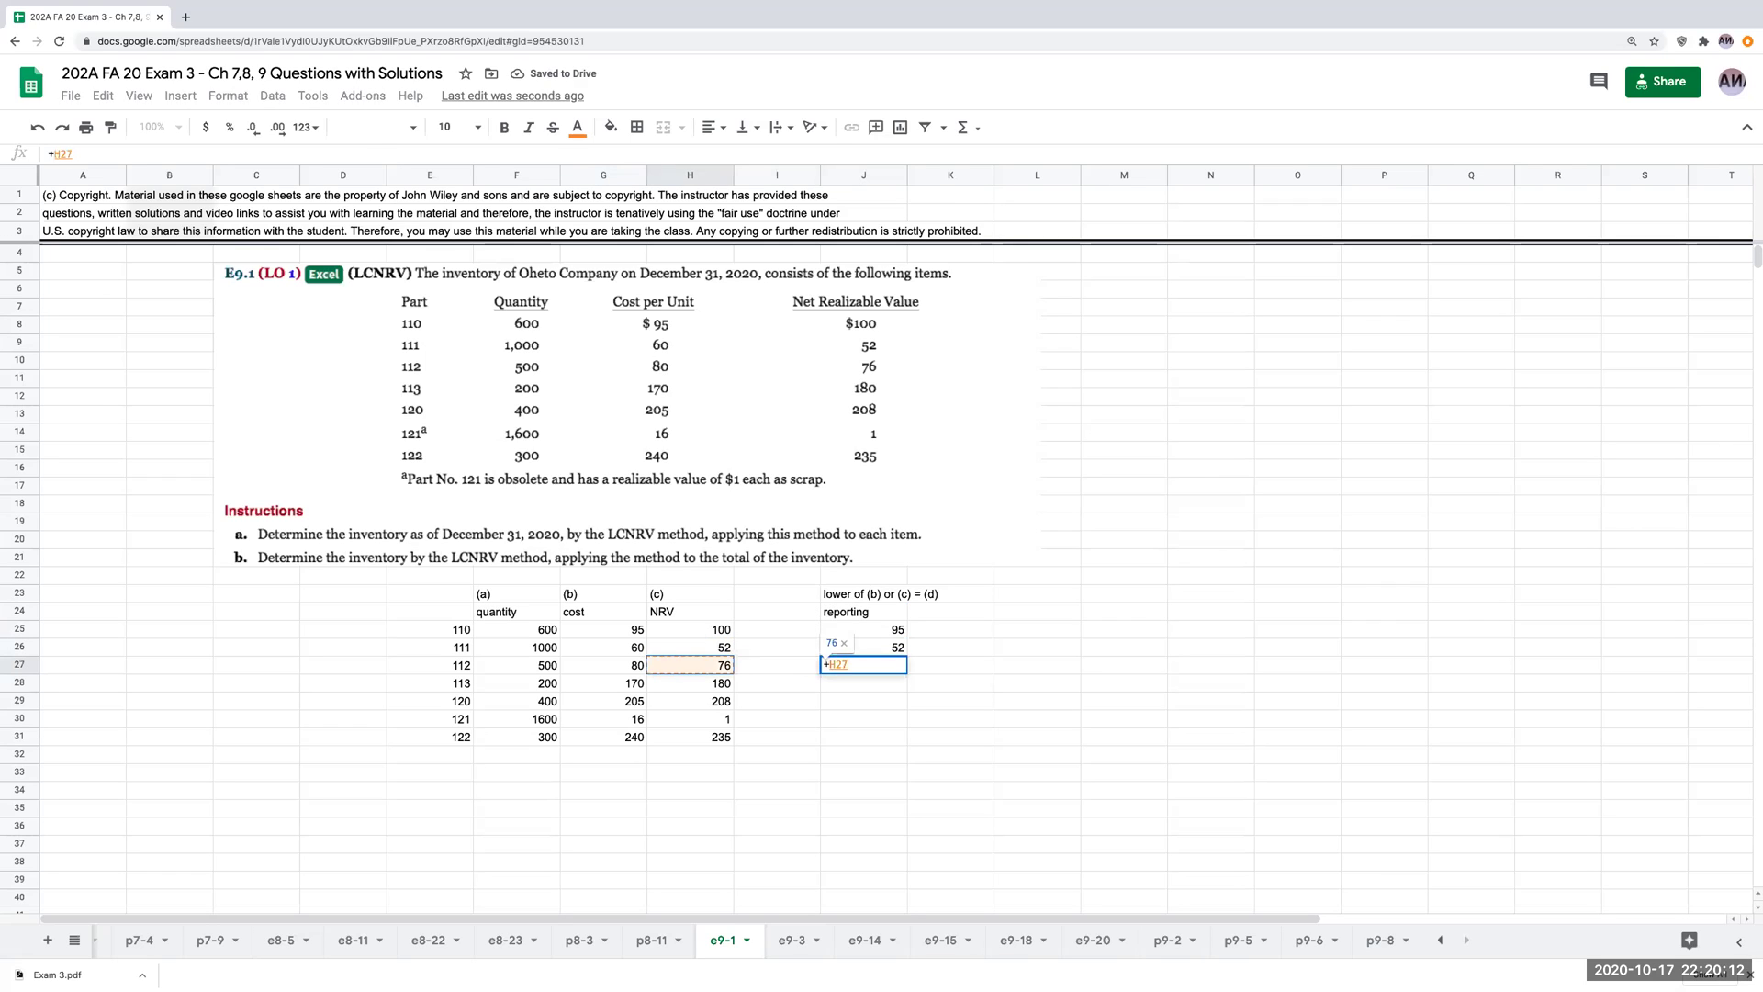
key("Return")
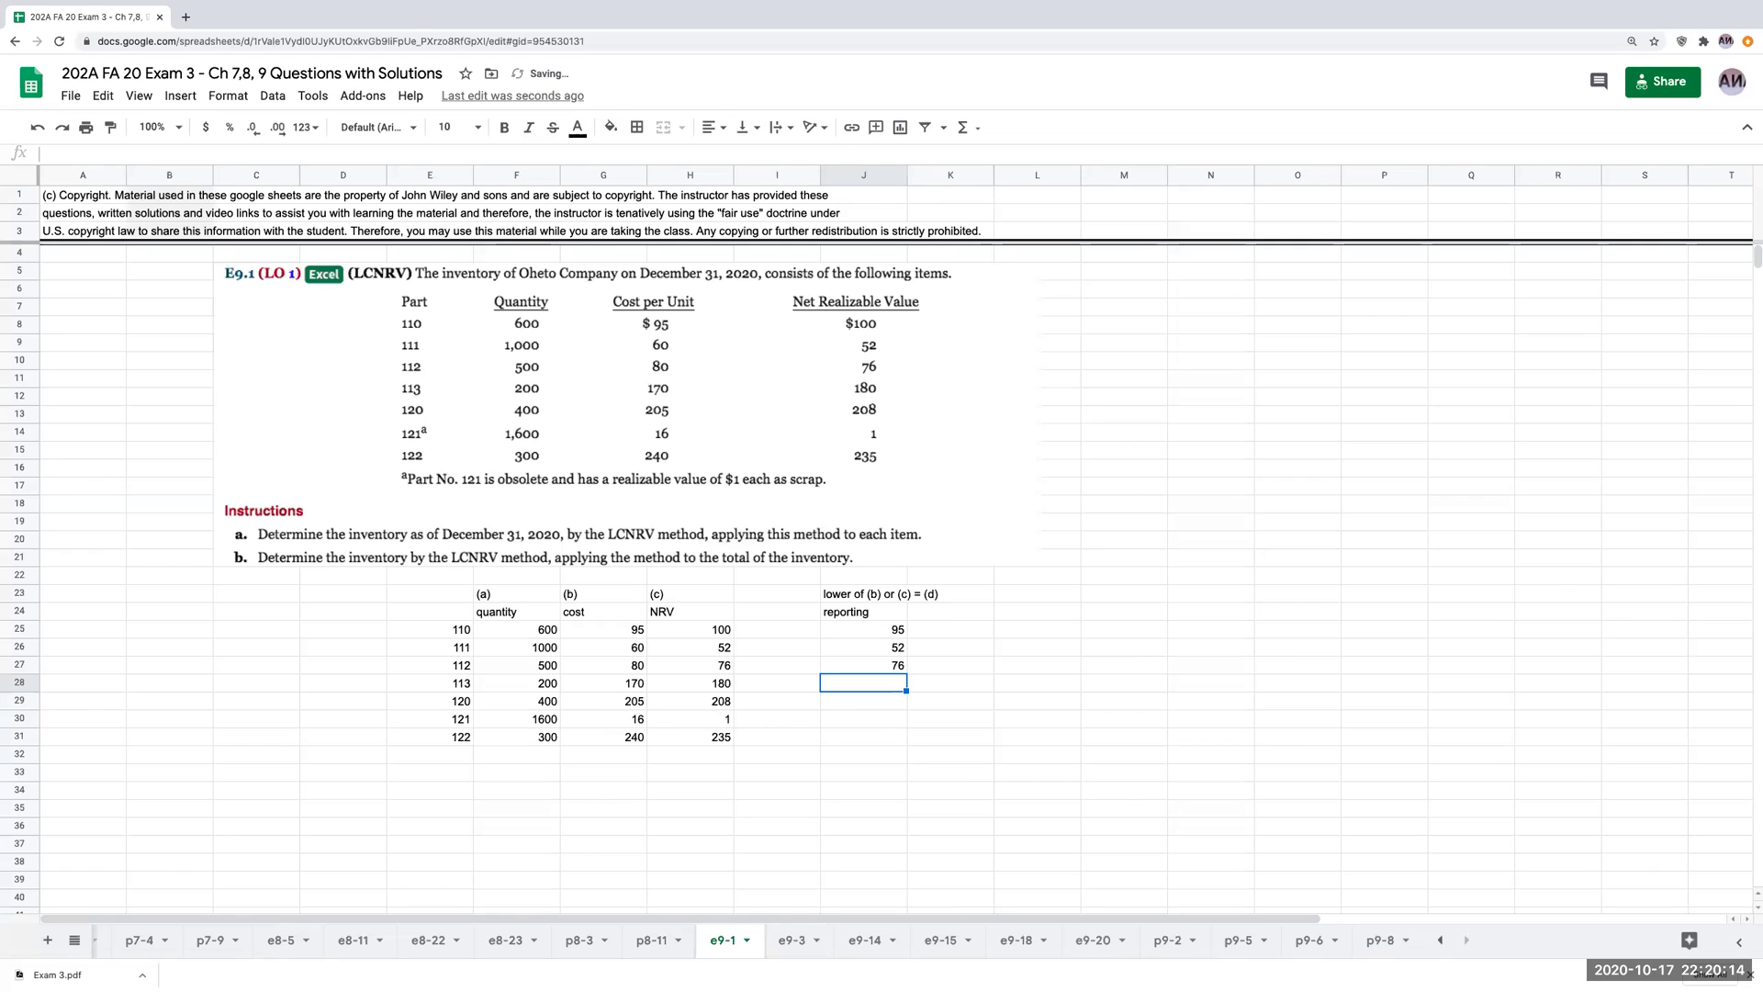
type("=min(G28:H28)")
key("Return")
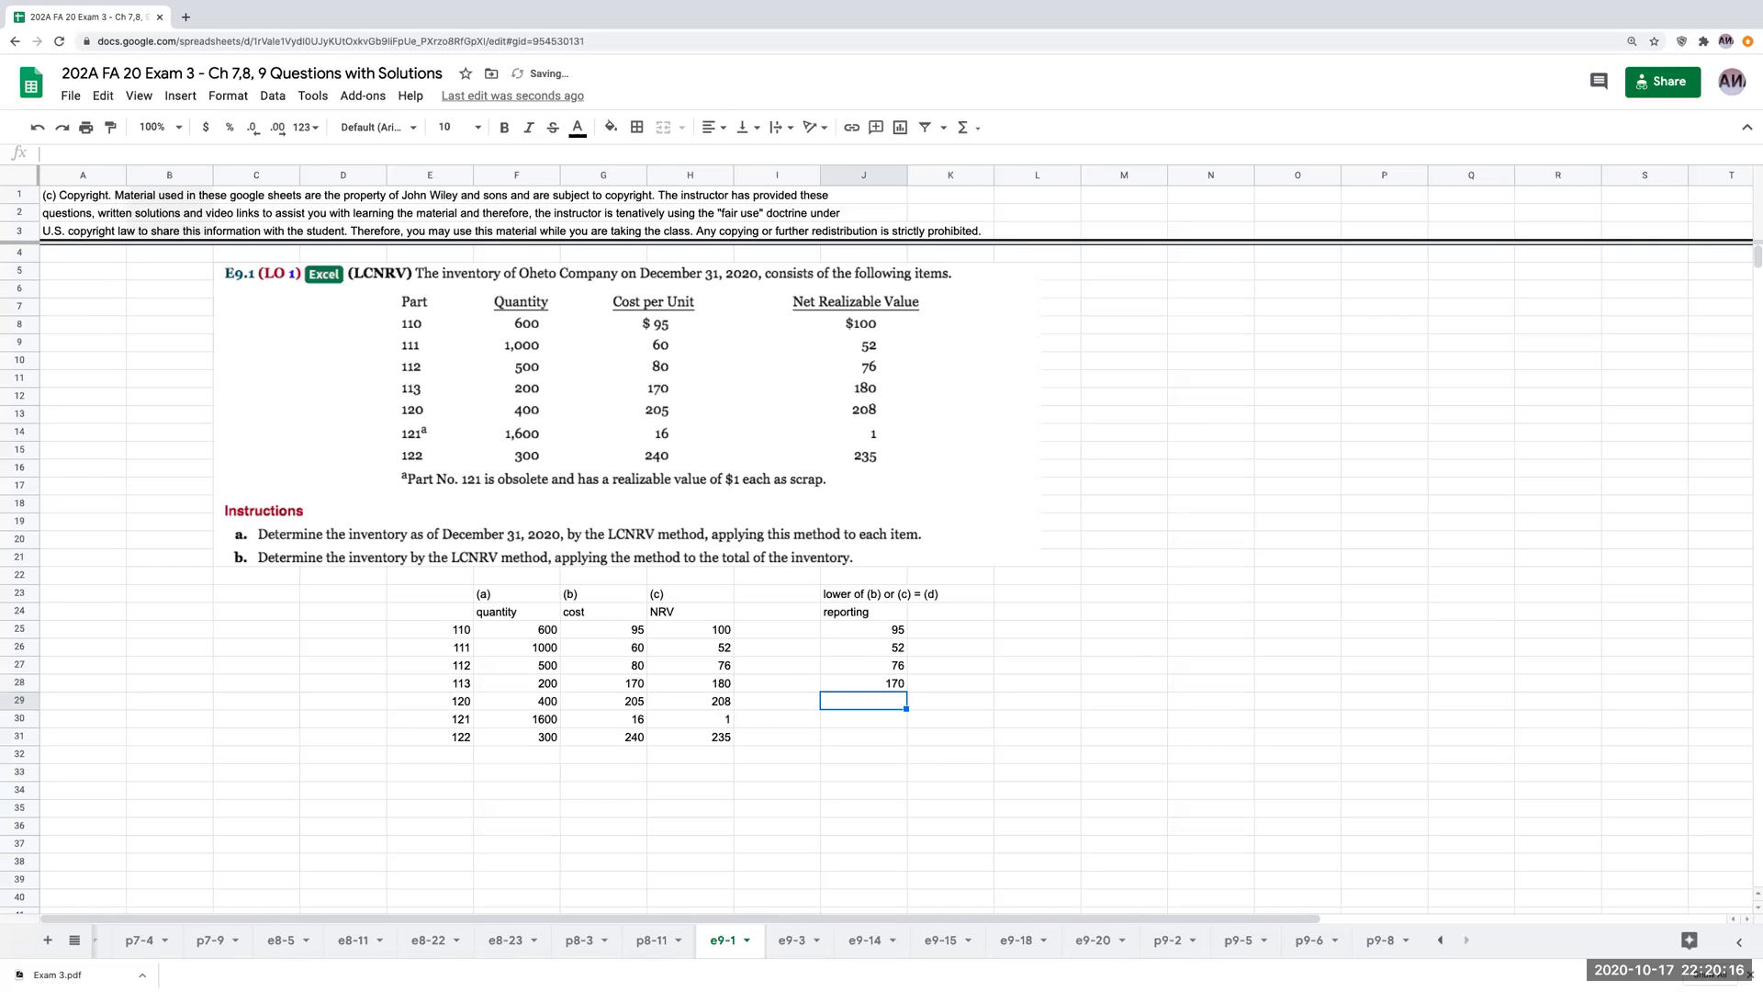
type("=min(G29:H29)")
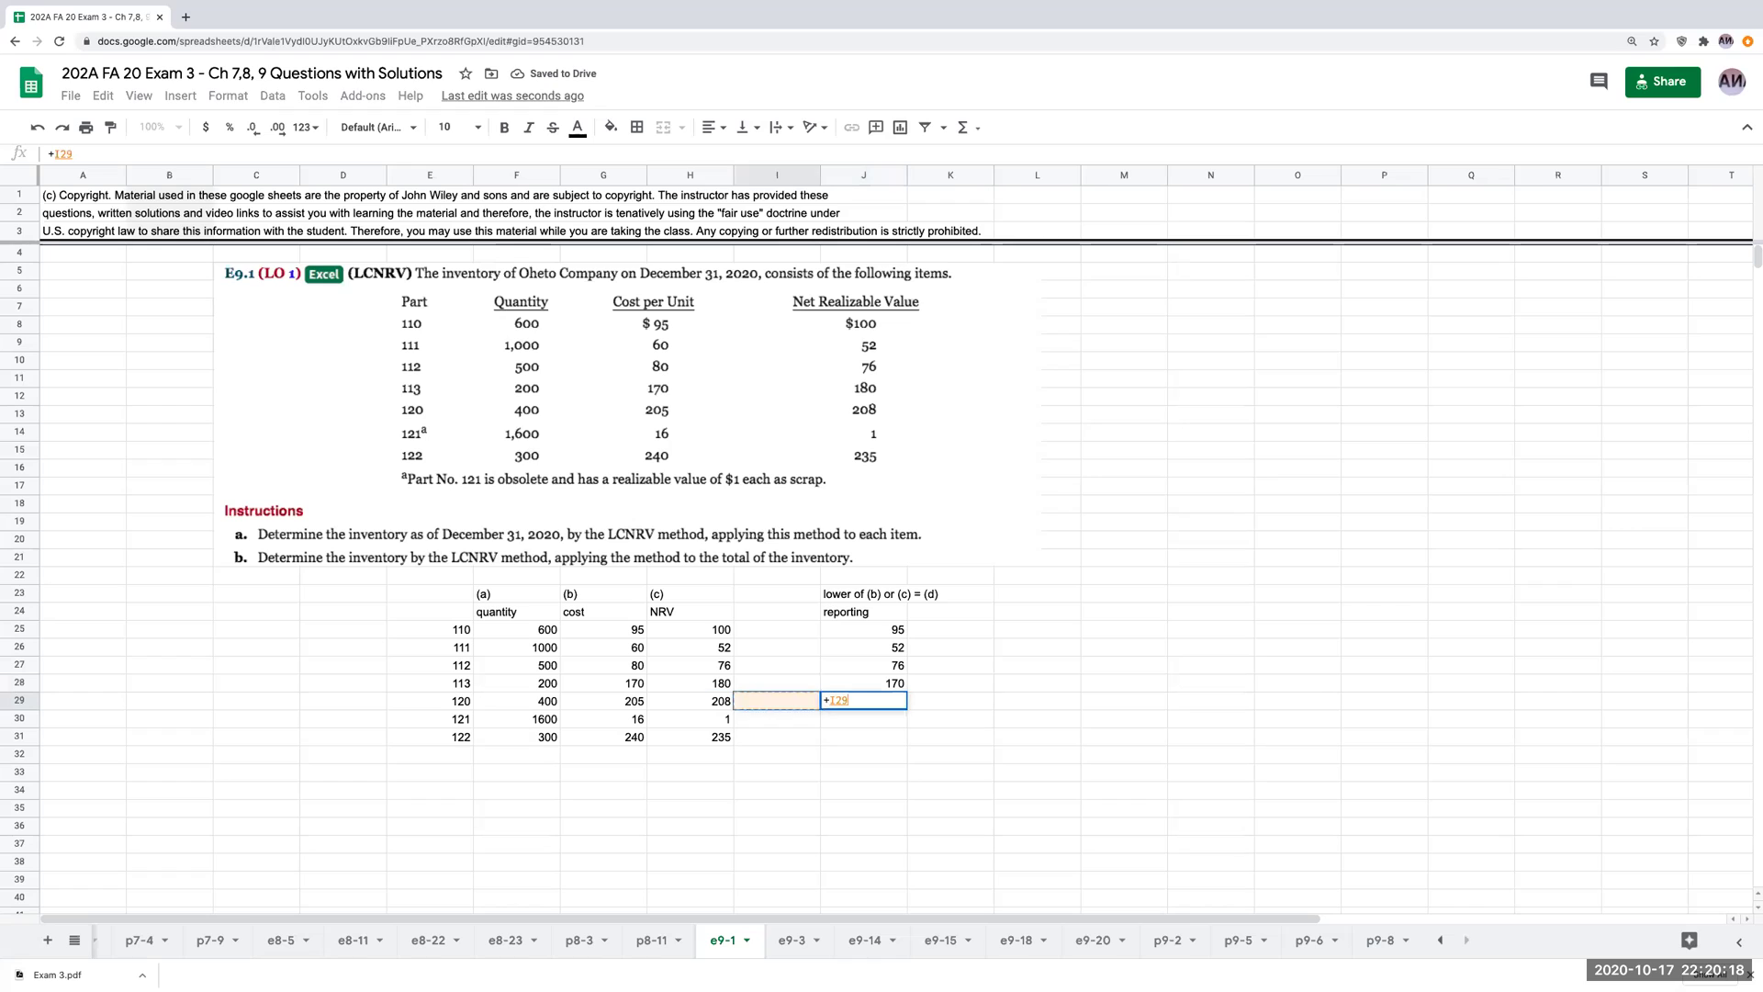
key("Return")
type("6")
key("Left")
key("Left")
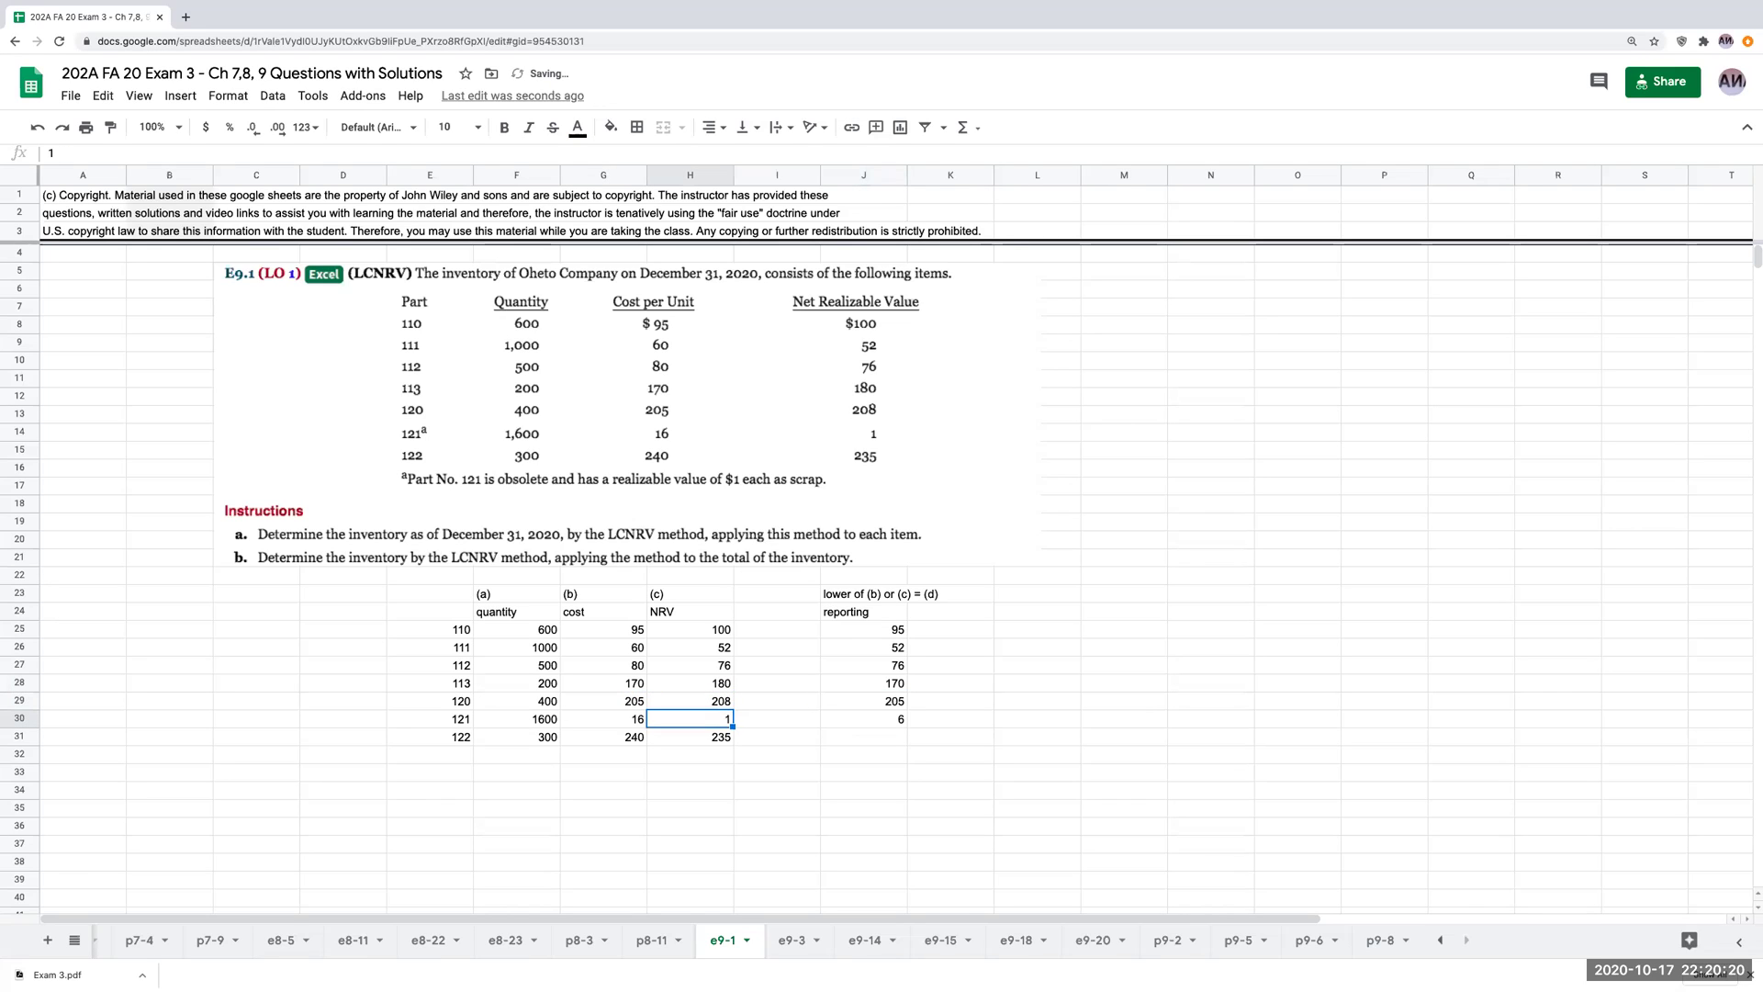
key("Down")
key("Right")
key("Right")
key("Up")
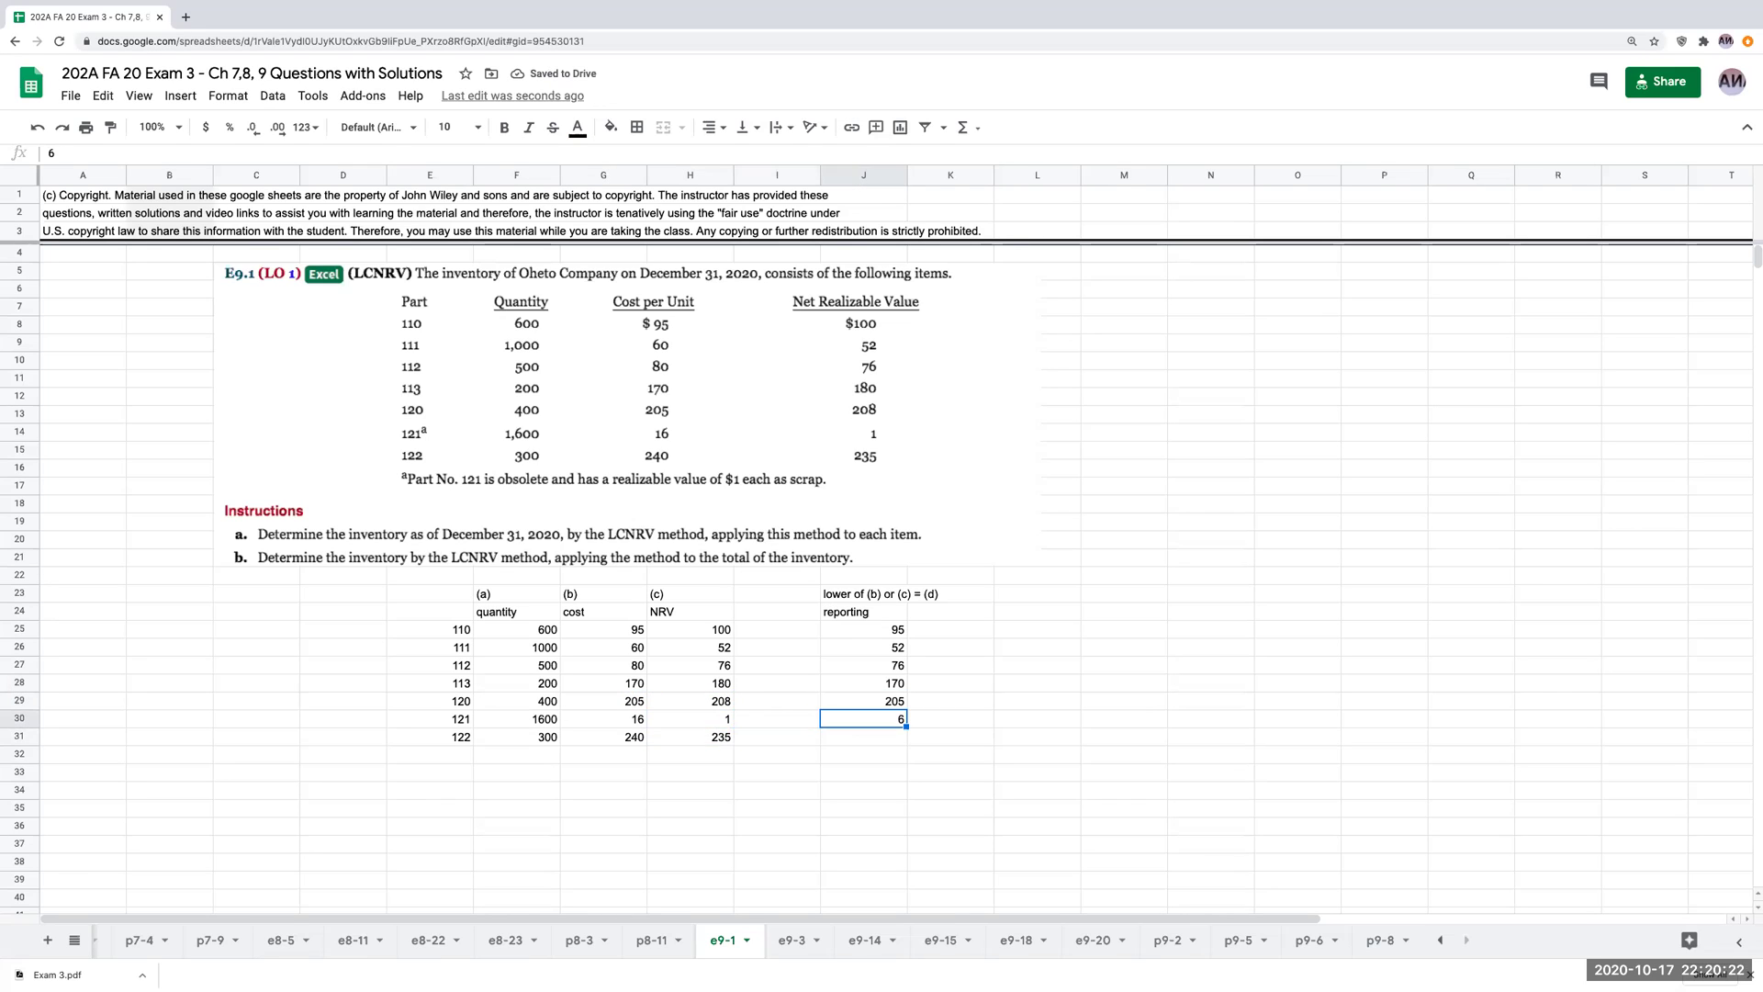
type("=min(G30:H30)")
key("Return")
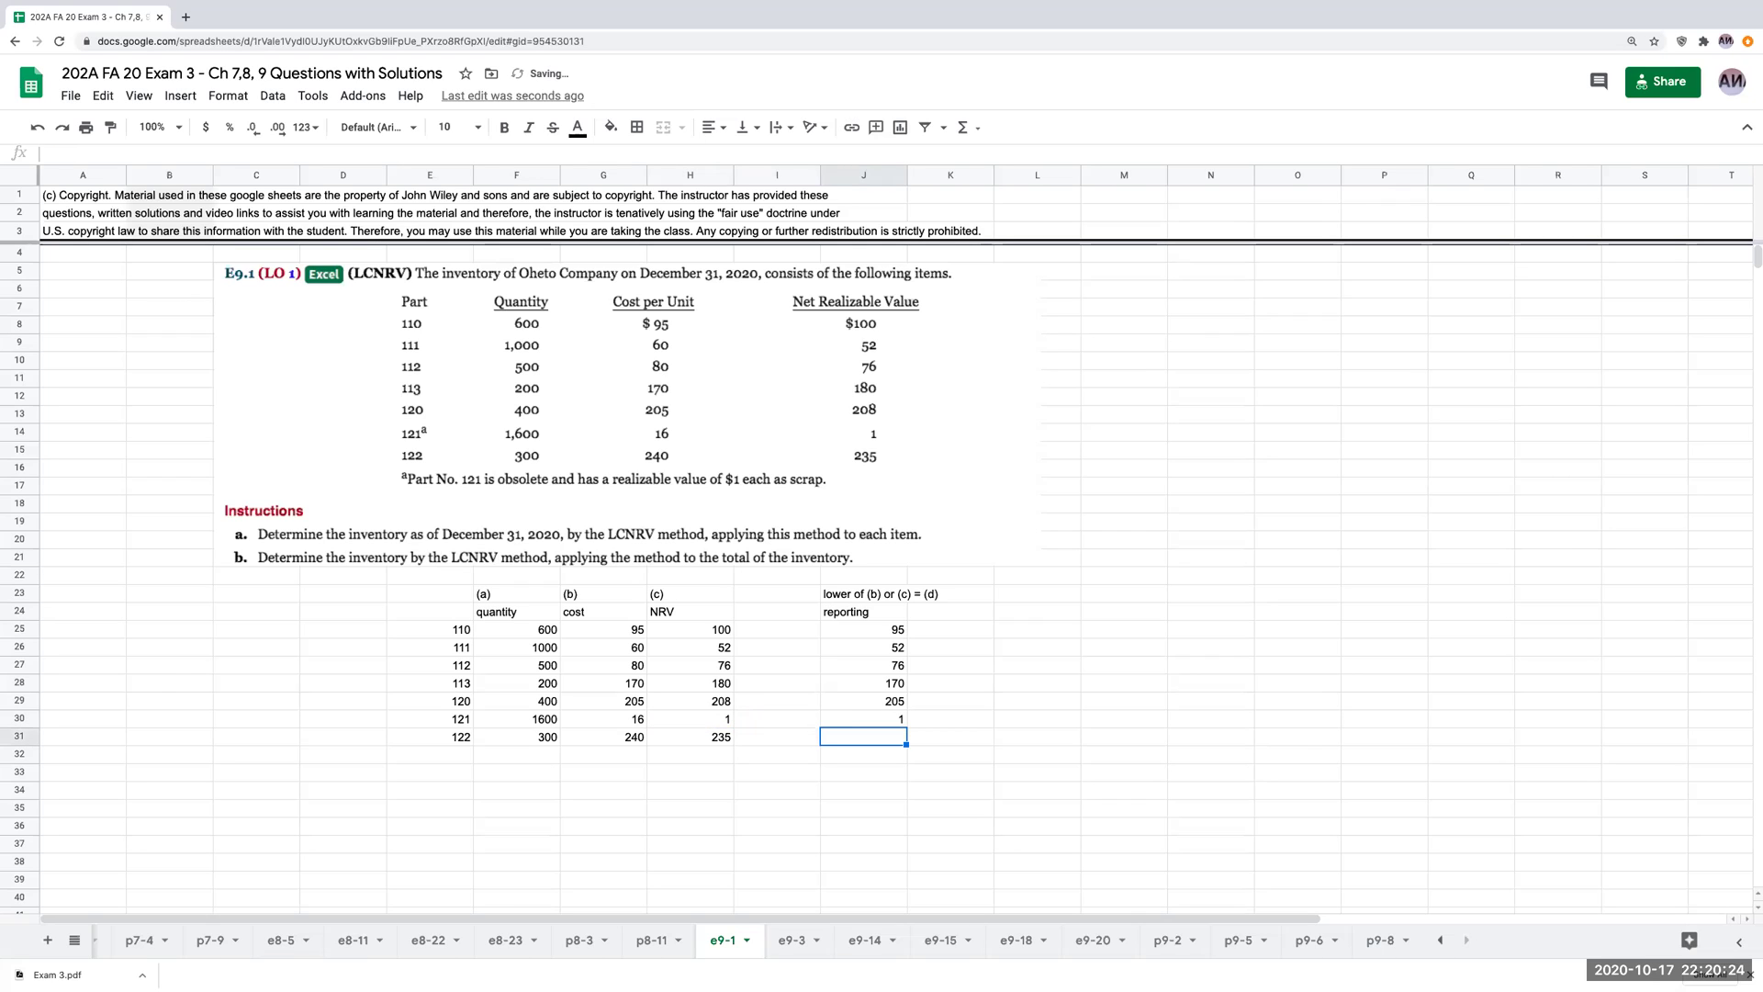
type("=min(G31:H31)")
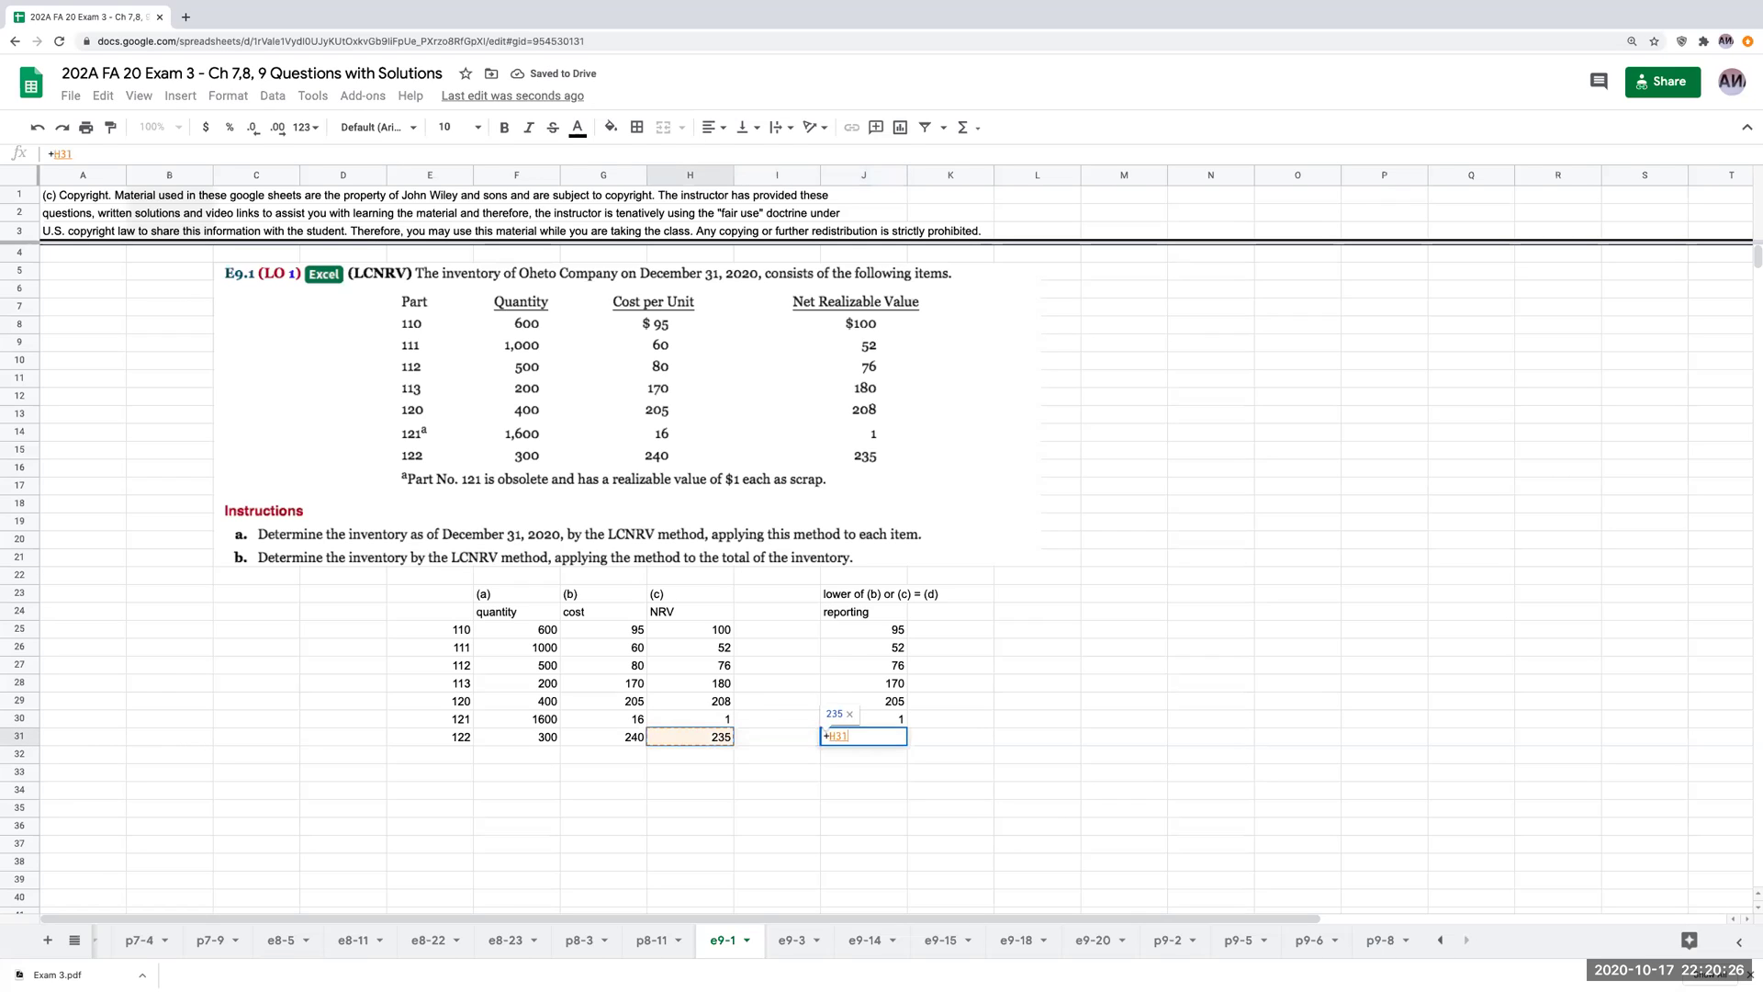
key("Return")
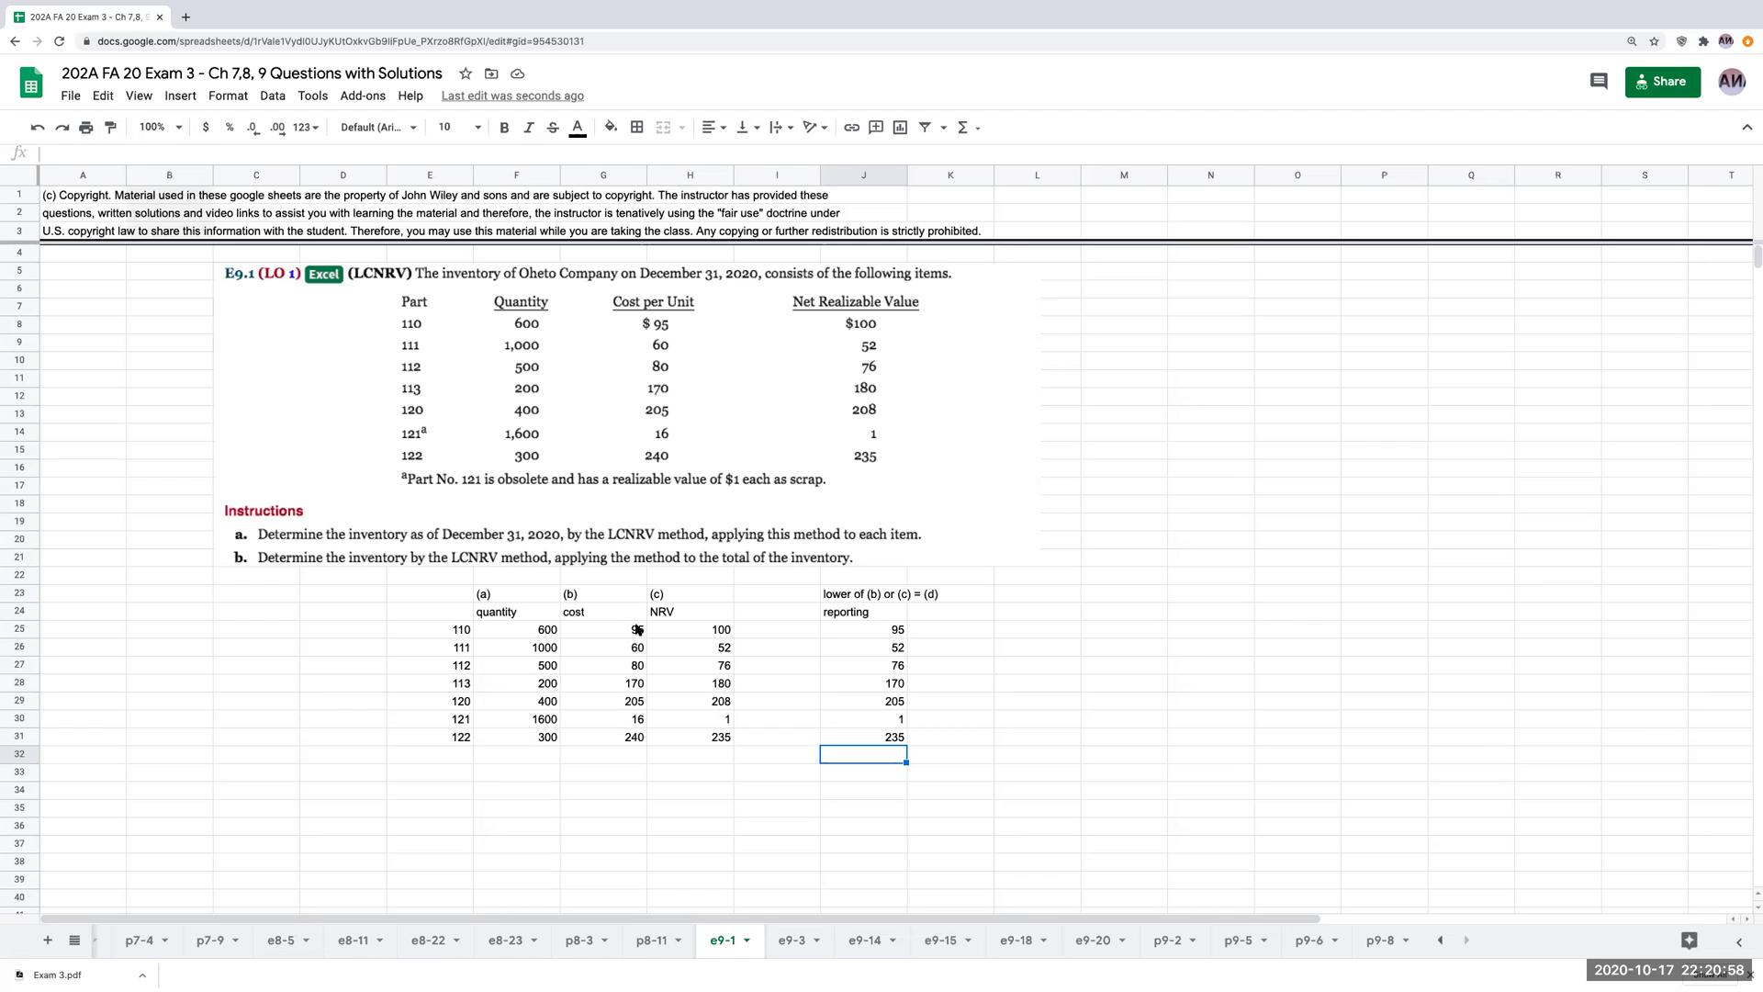
Format G25:J31 as currency with no decimal places.
left_click_drag(635, 629, 881, 737)
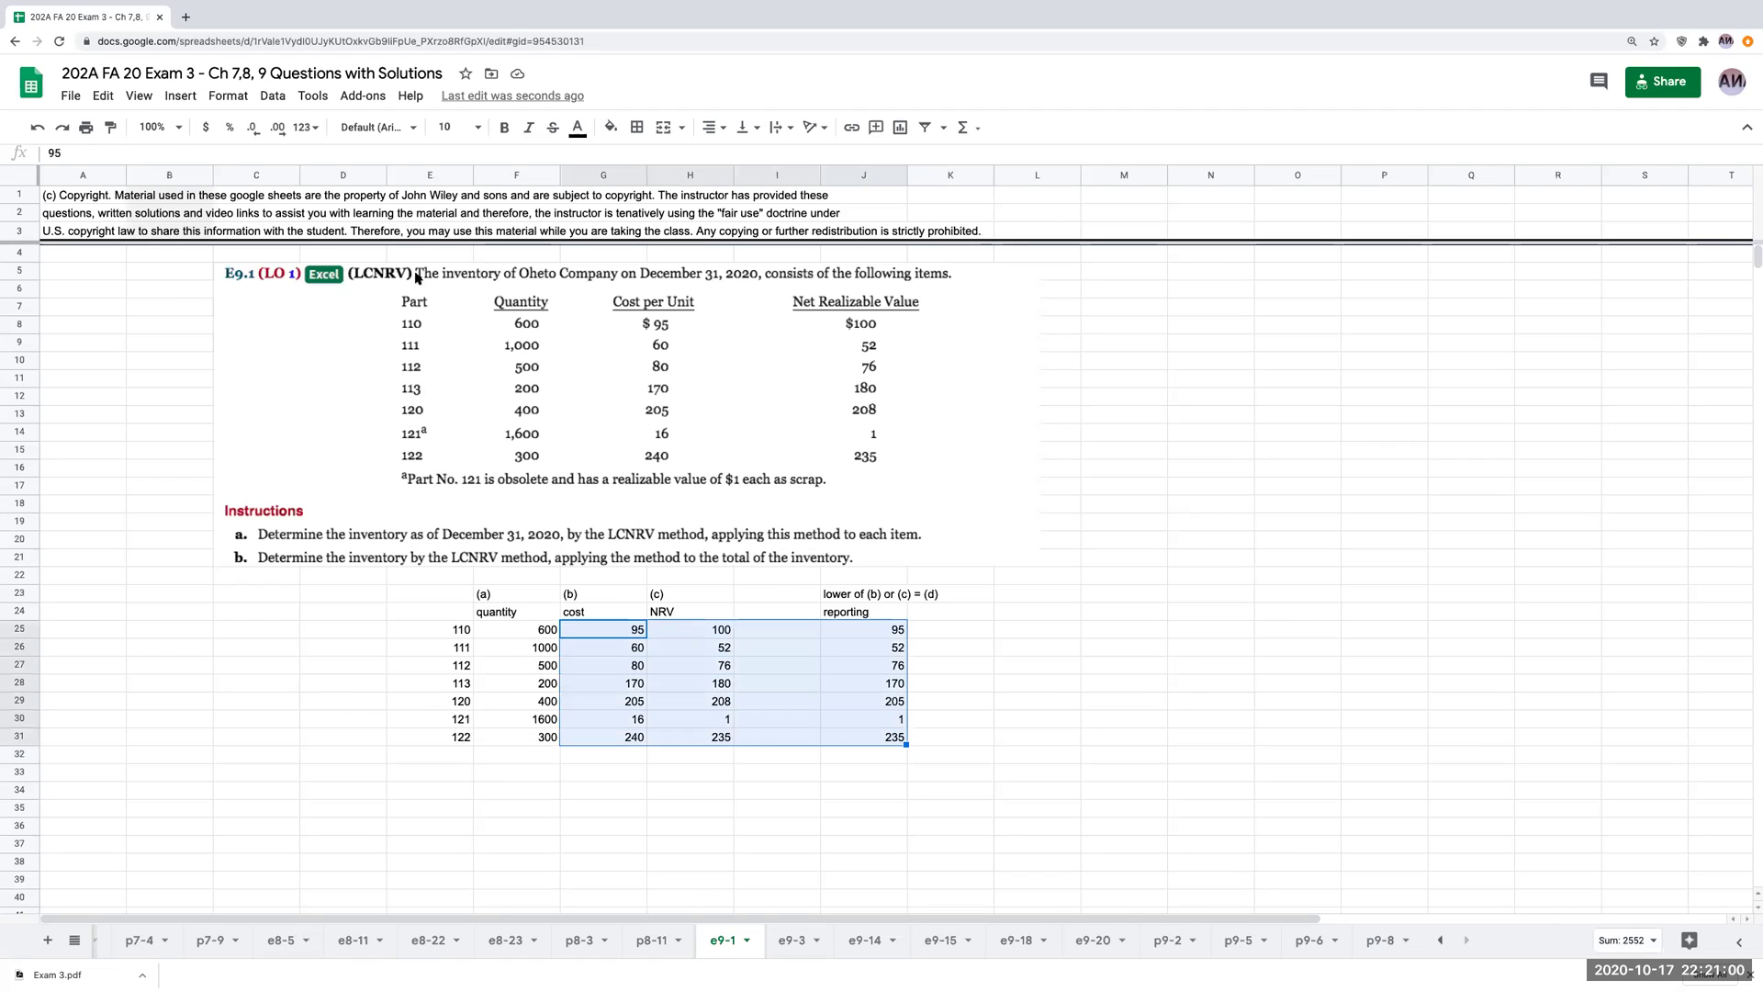
left_click(205, 126)
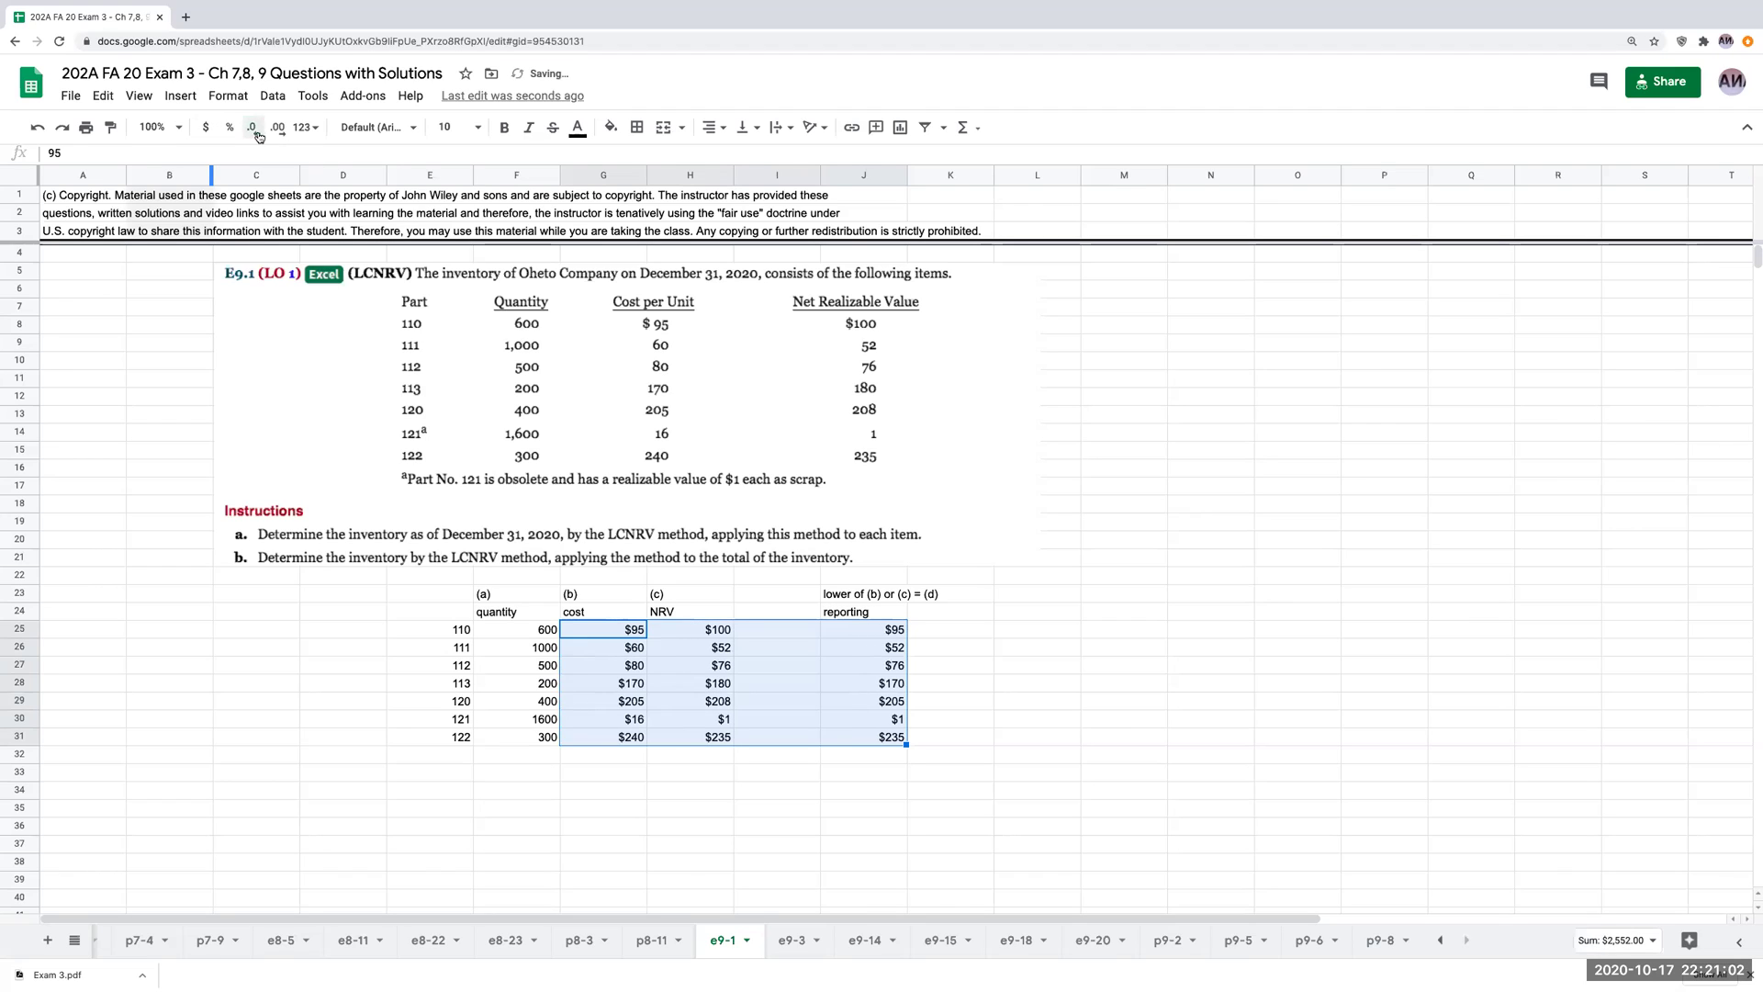
left_click(256, 133)
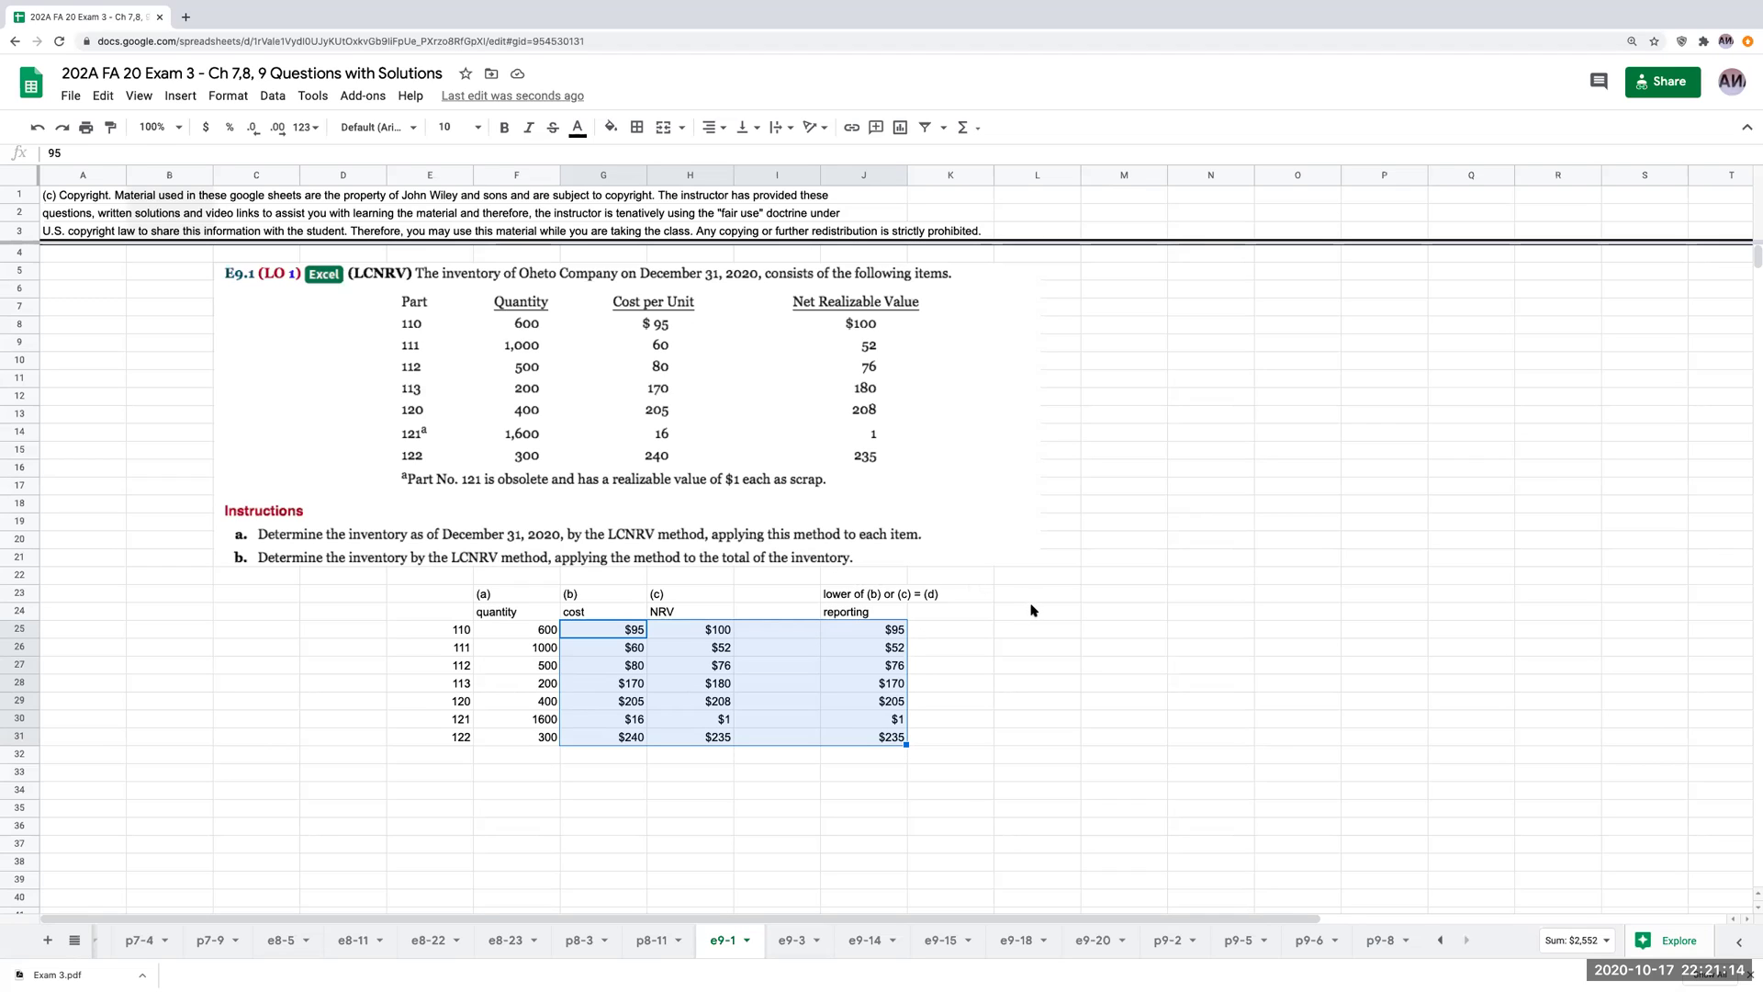
Head column L24 '(a) * (d)' and enter part 110's quantity × reporting value, $57,000.
left_click(1032, 610)
type("(a)")
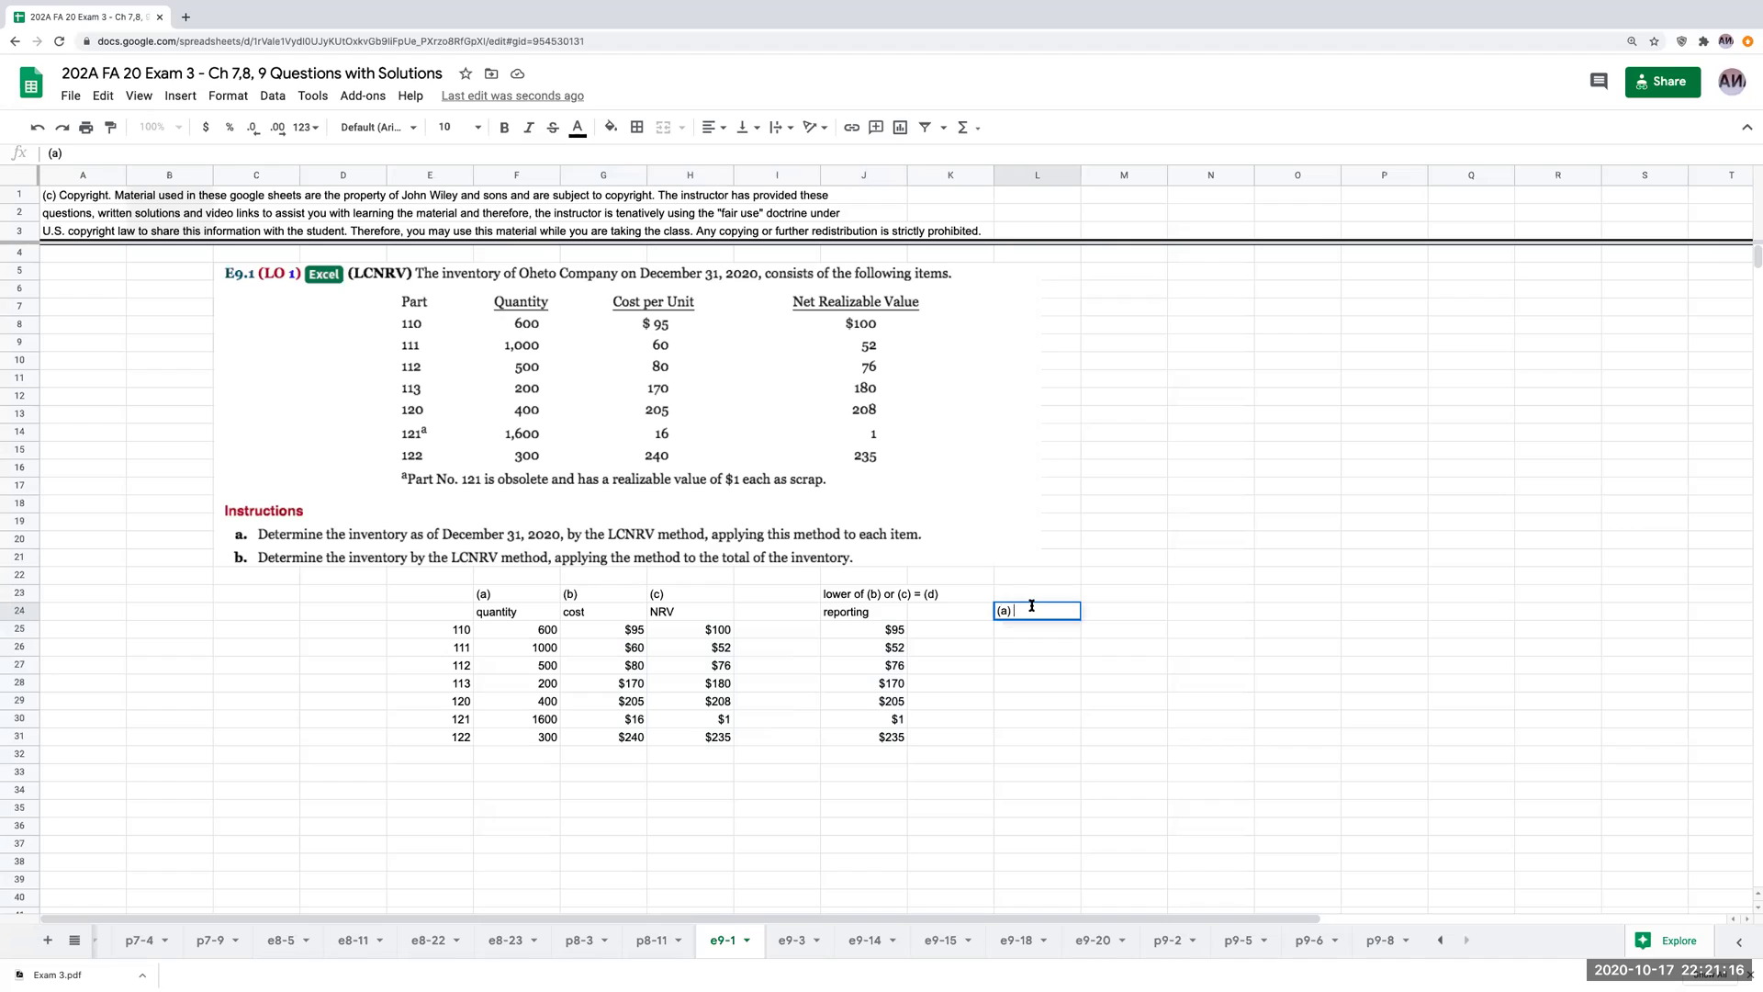
type(" * (d)")
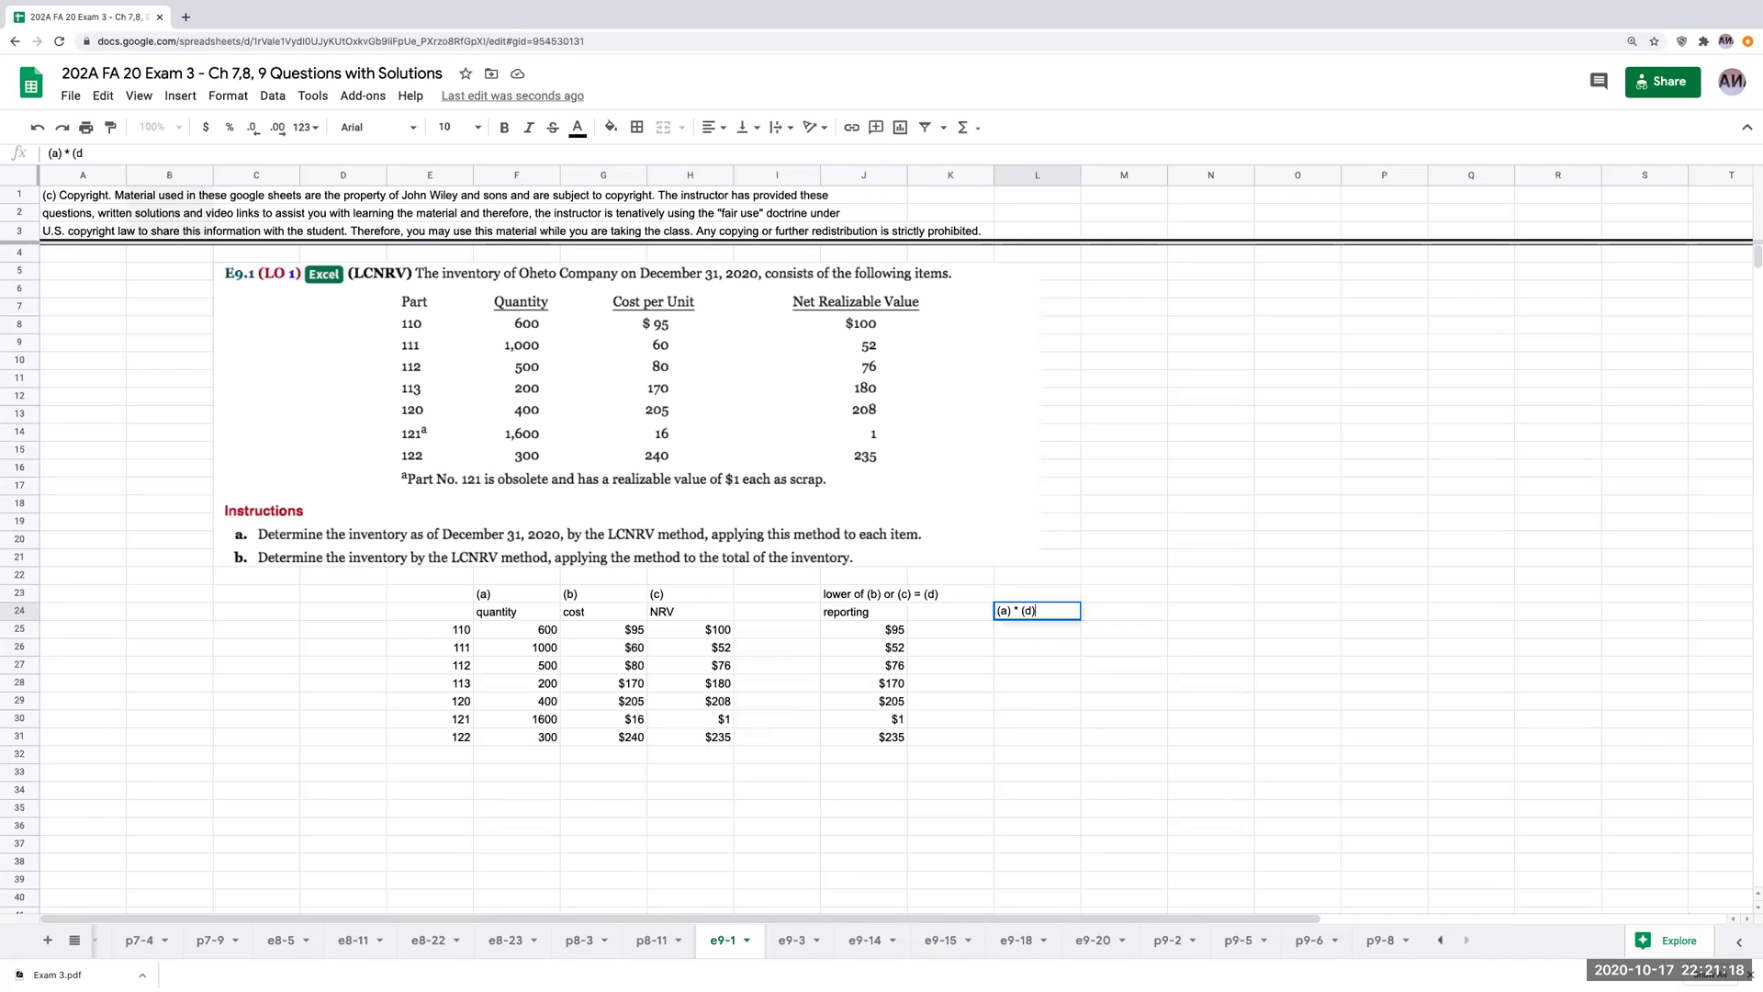
key("Return")
type("+")
key("Left")
key("Left")
key("Left")
key("Left")
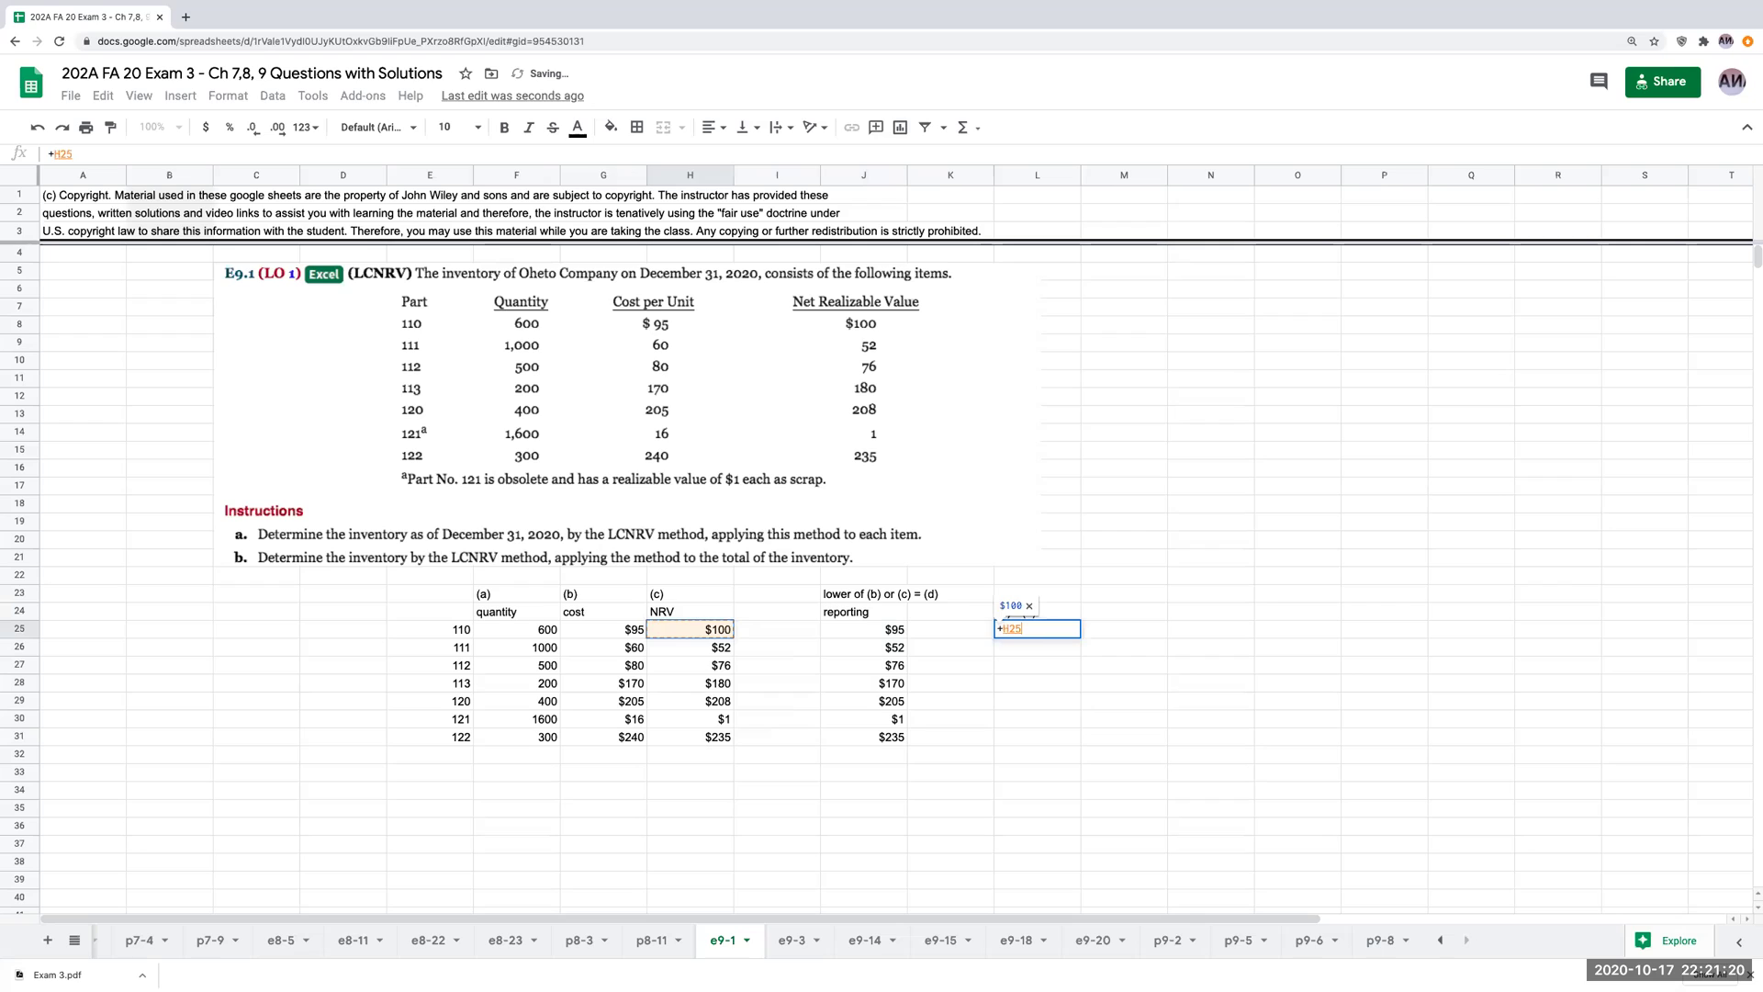
key("Left")
key("Left")
type("*")
key("Left")
key("Left")
key("Return")
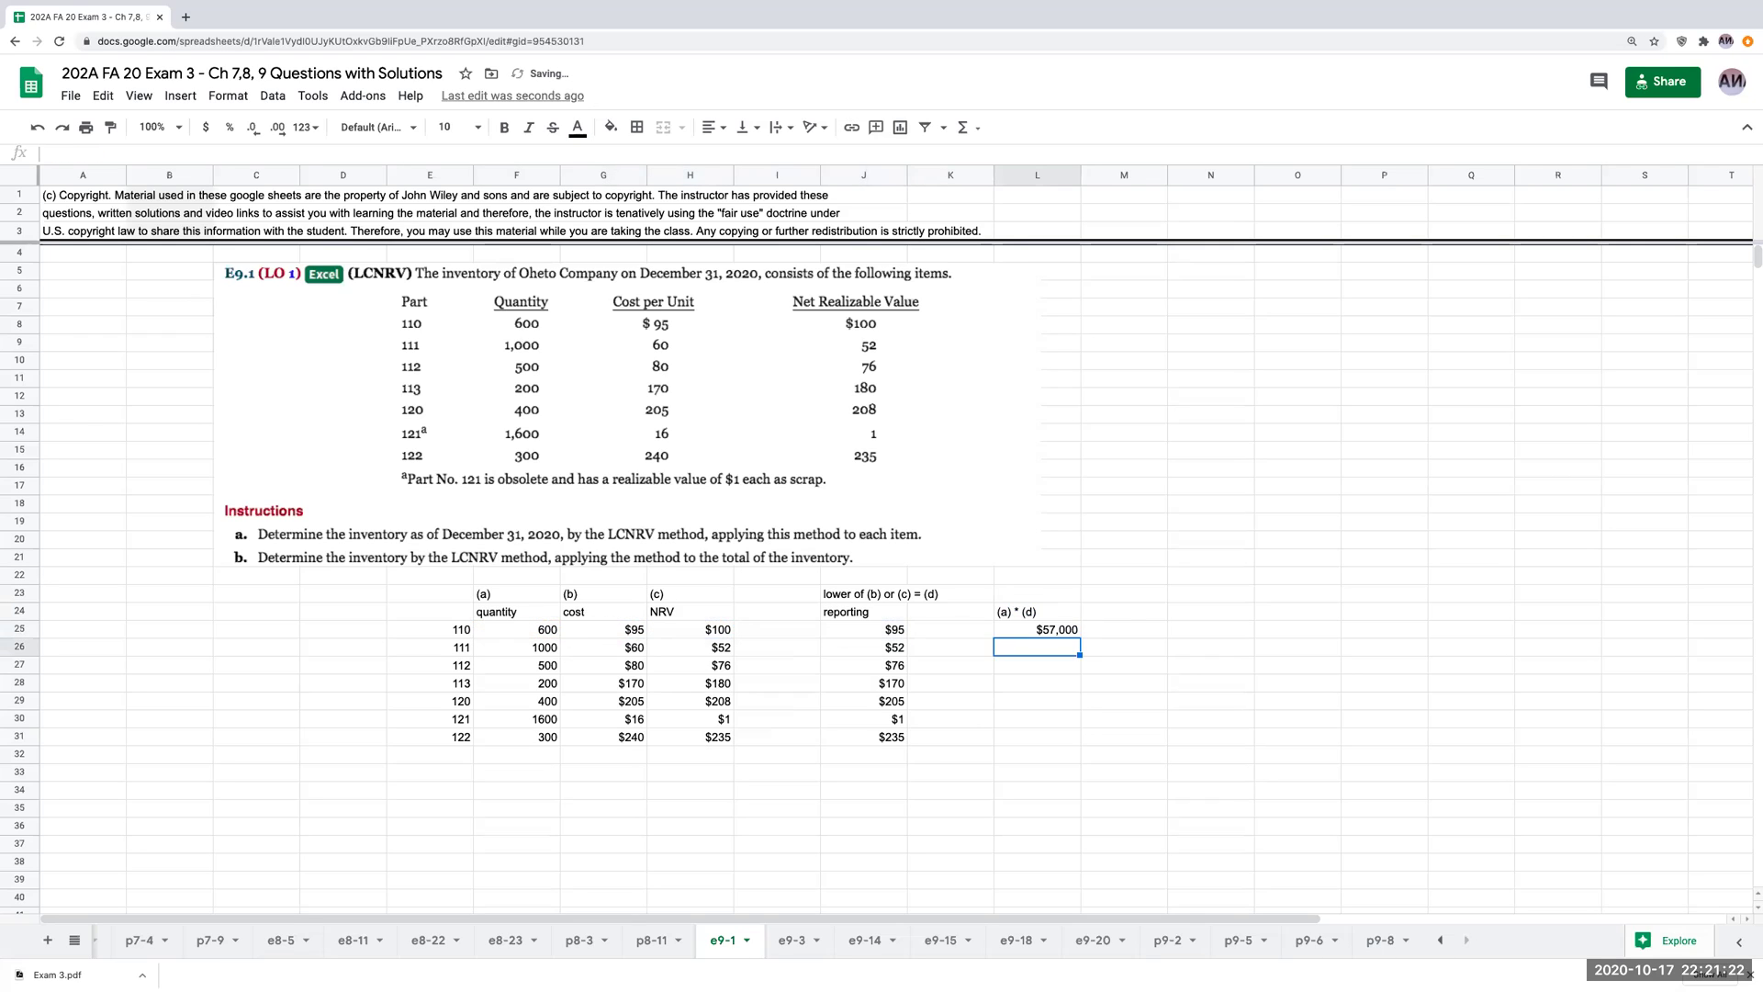
key("Up")
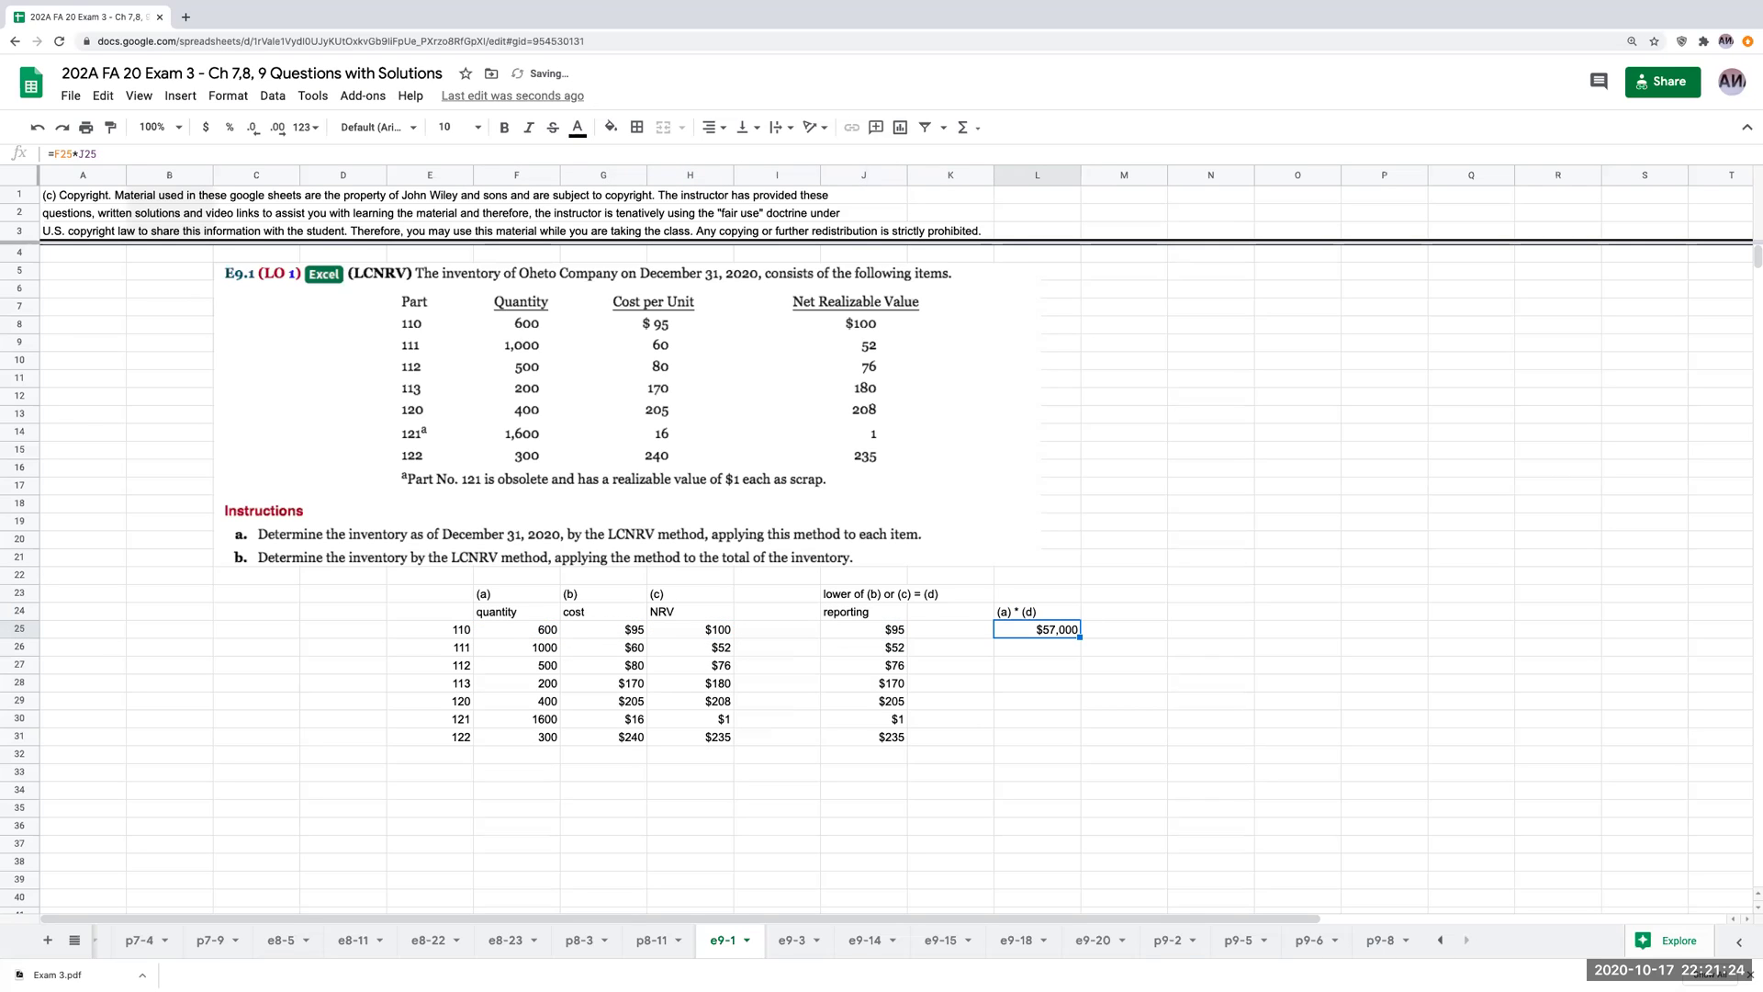
Fill the per-item inventory value formula down through L31 for the remaining parts.
key("Down")
key("ctrl+d")
key("Down")
key("ctrl+d")
key("Down")
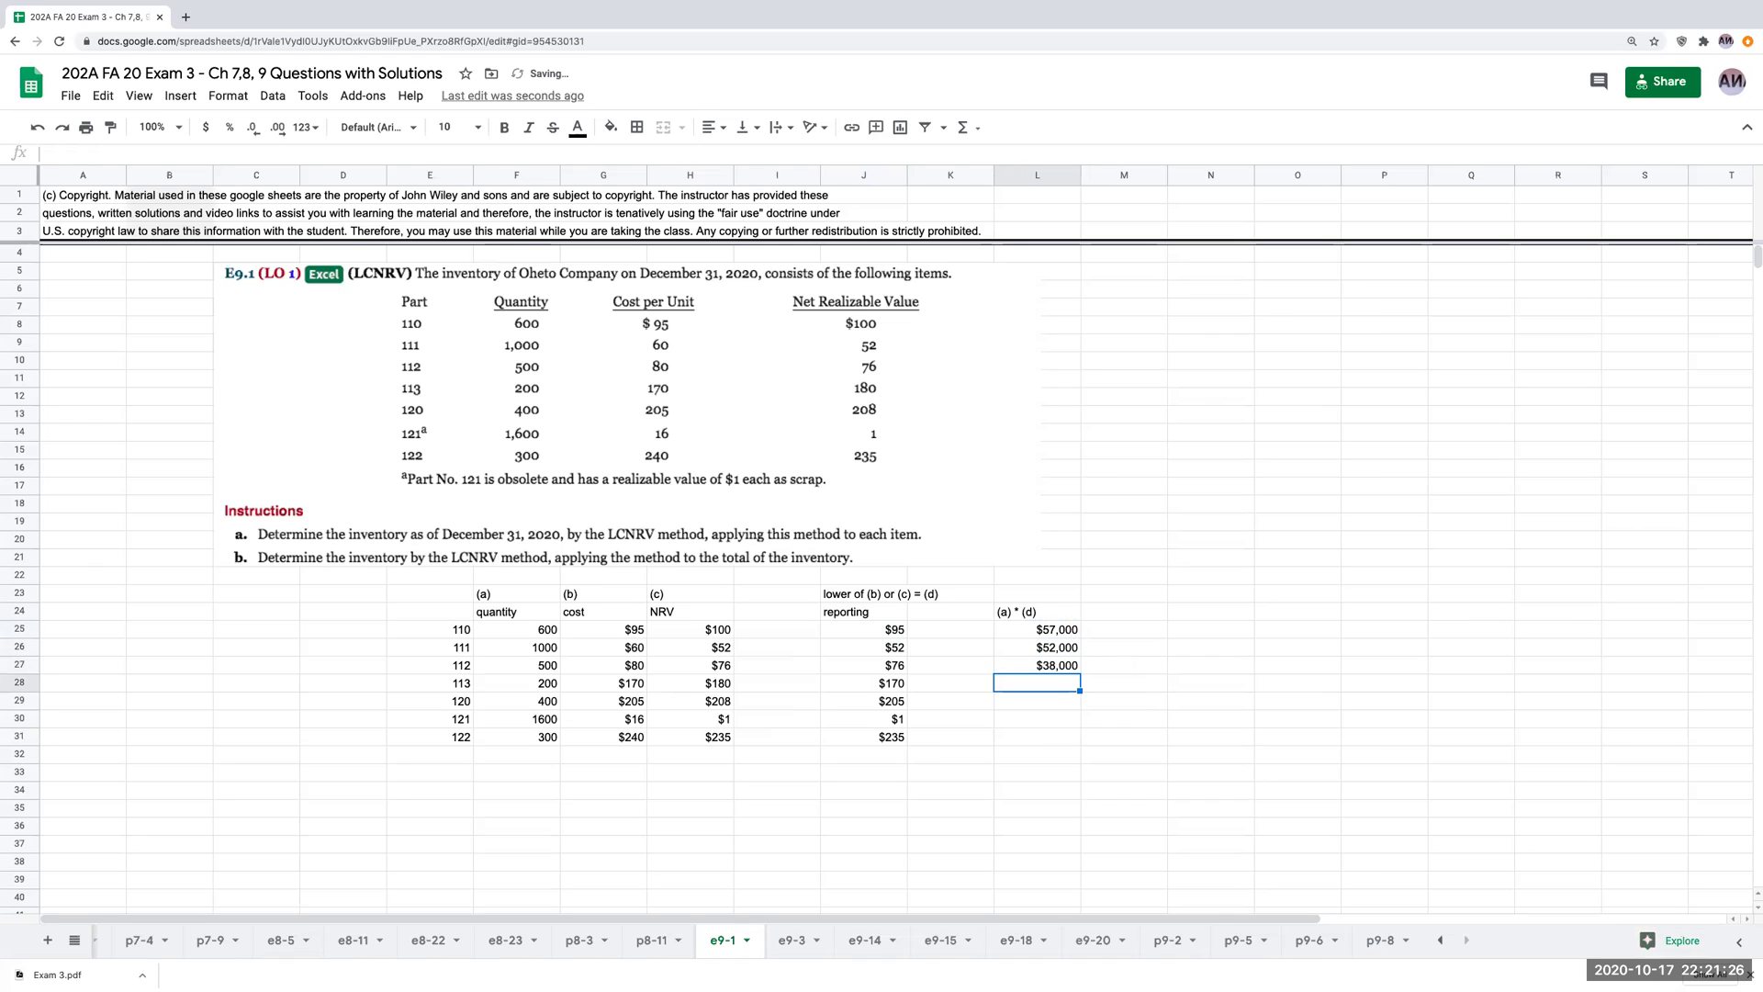
key("ctrl+d")
key("Down")
key("ctrl+d")
key("Down")
key("ctrl+d")
key("ctrl+d")
key("Down")
key("Down")
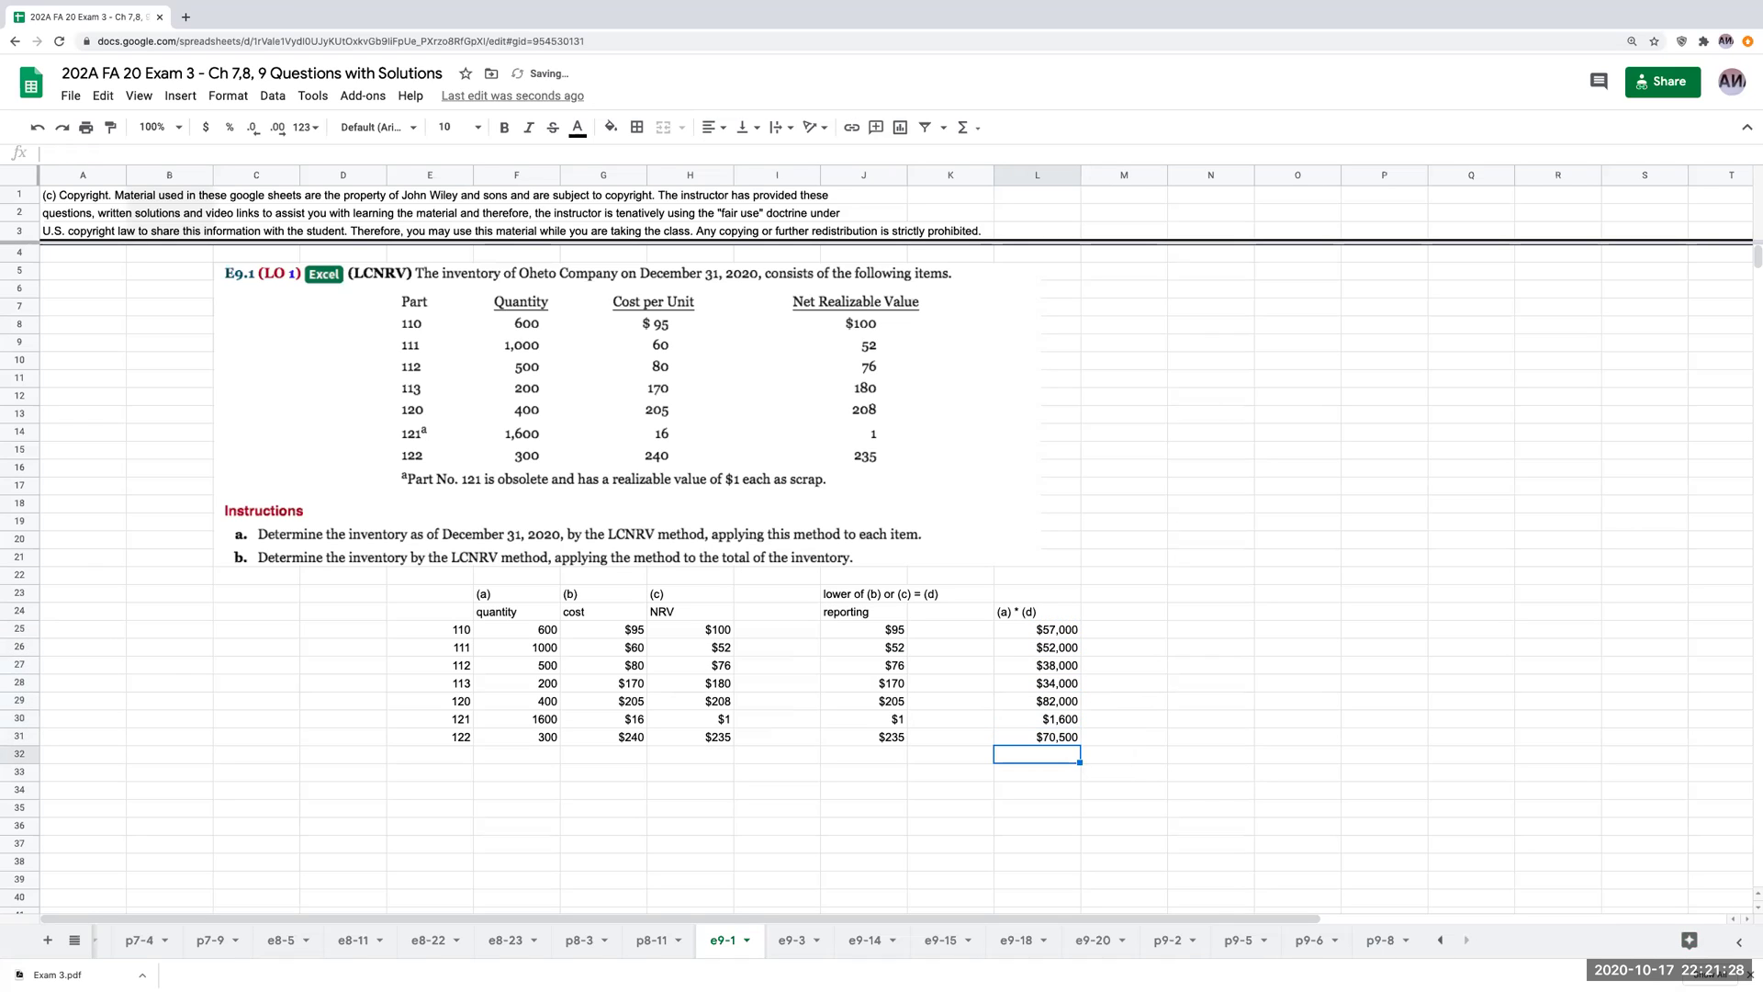
Enter =sum(L25:L31) in L32, giving $335,100.
type("=sum(")
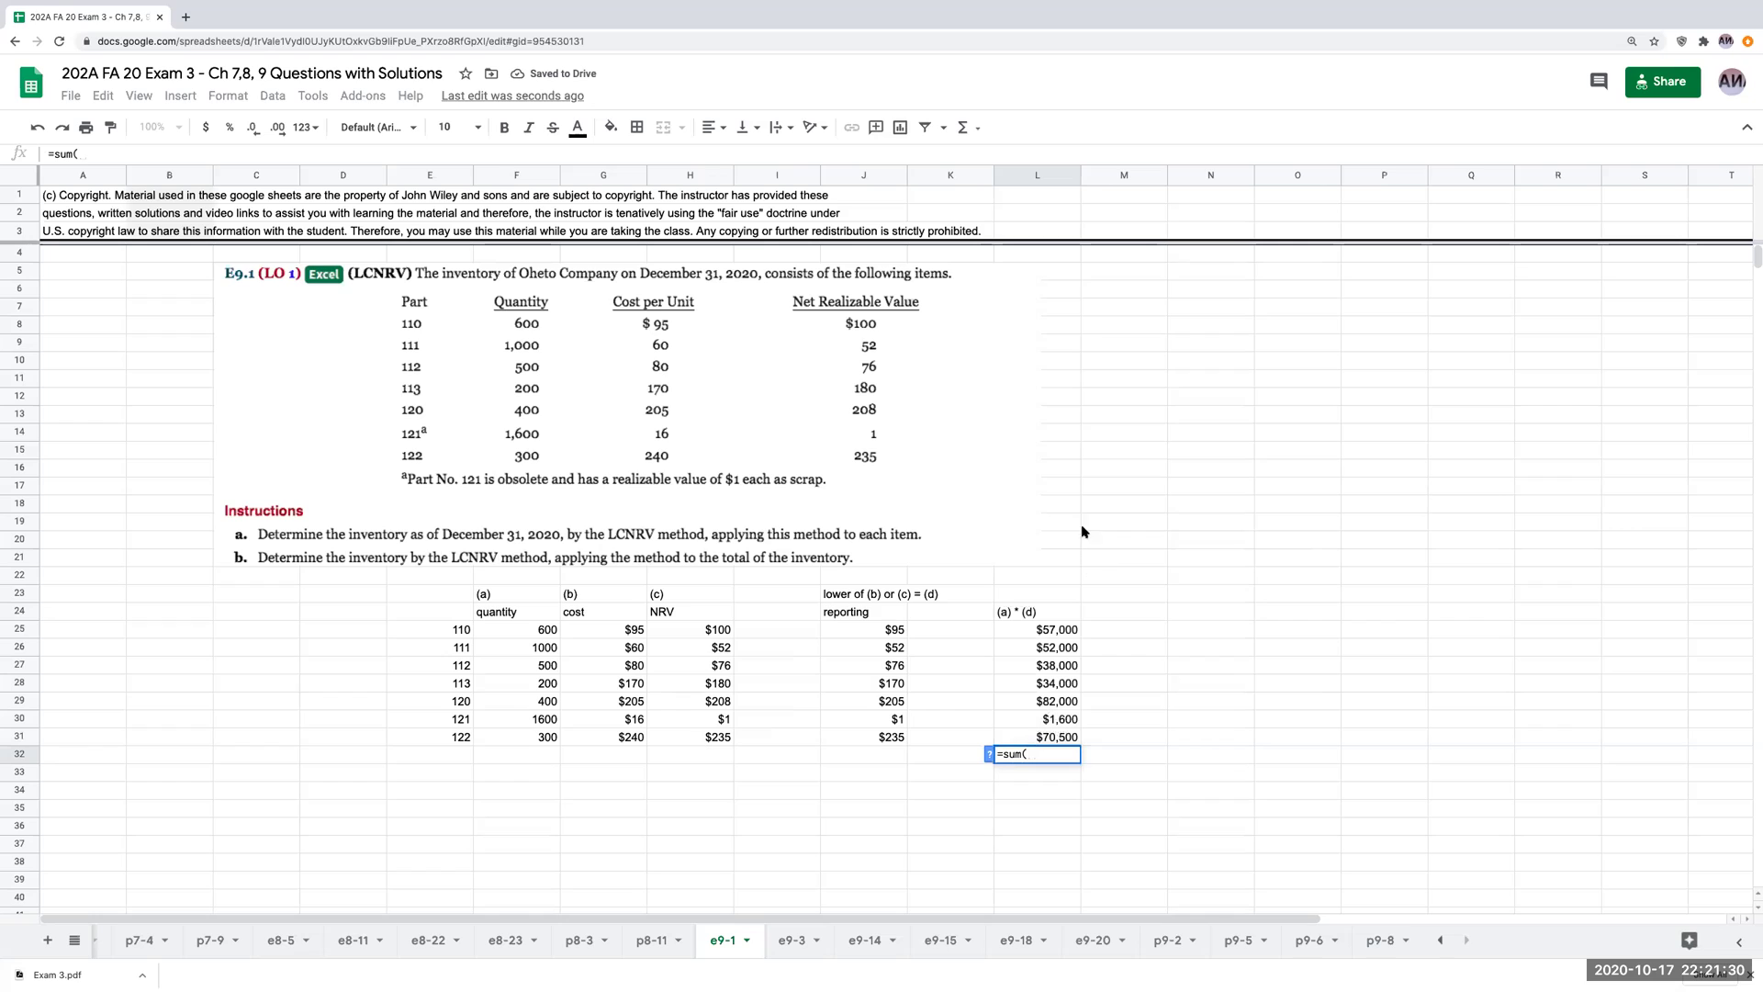
left_click_drag(1051, 633, 1044, 737)
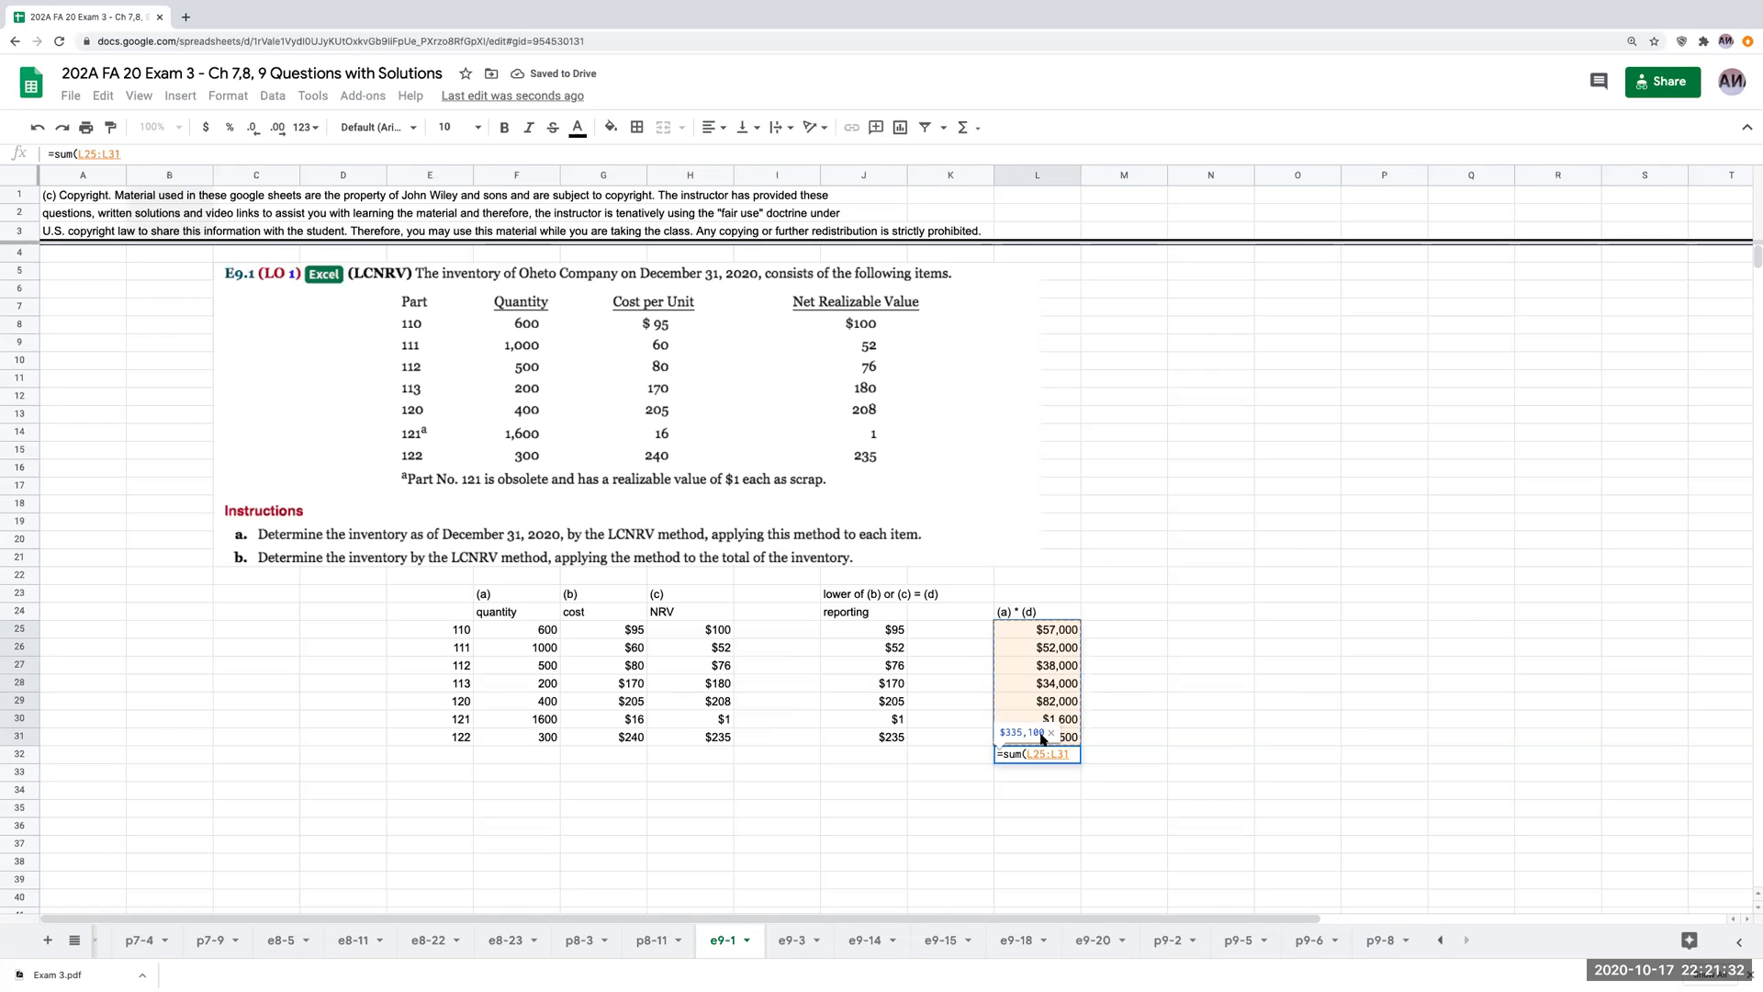
key("Return")
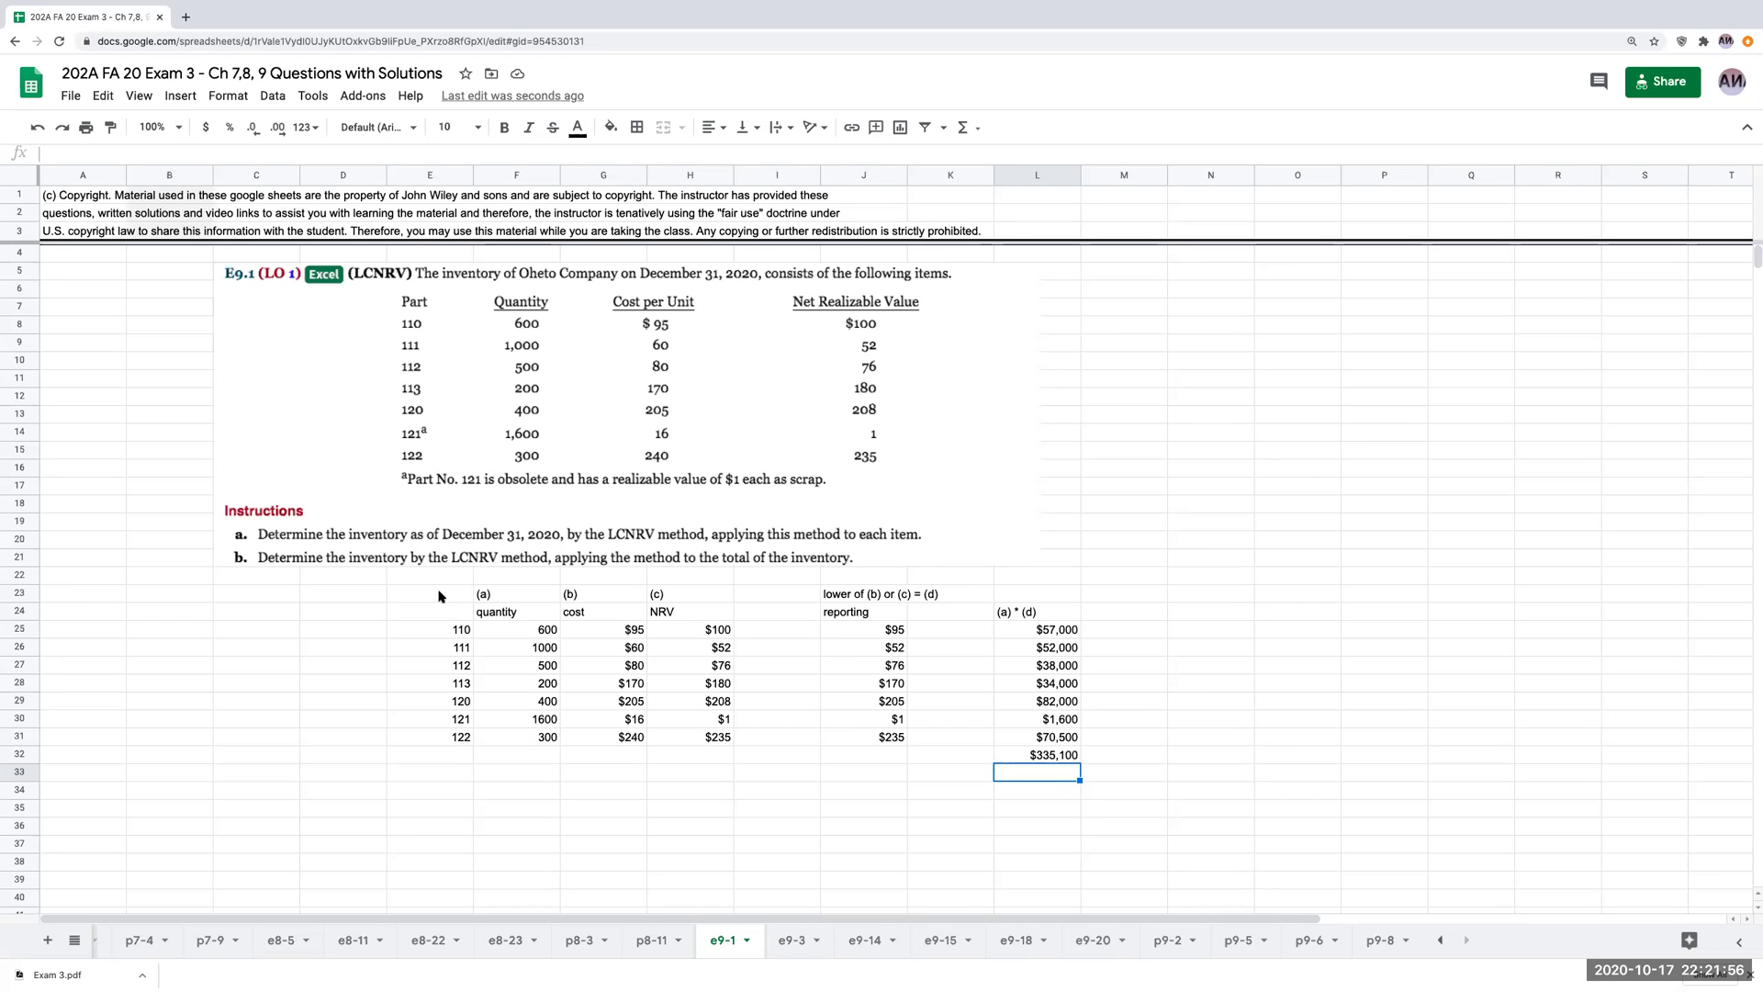
Copy the part, quantity and cost columns E23:G31 to C36.
scroll(438, 599, "down", 3)
left_click(464, 613)
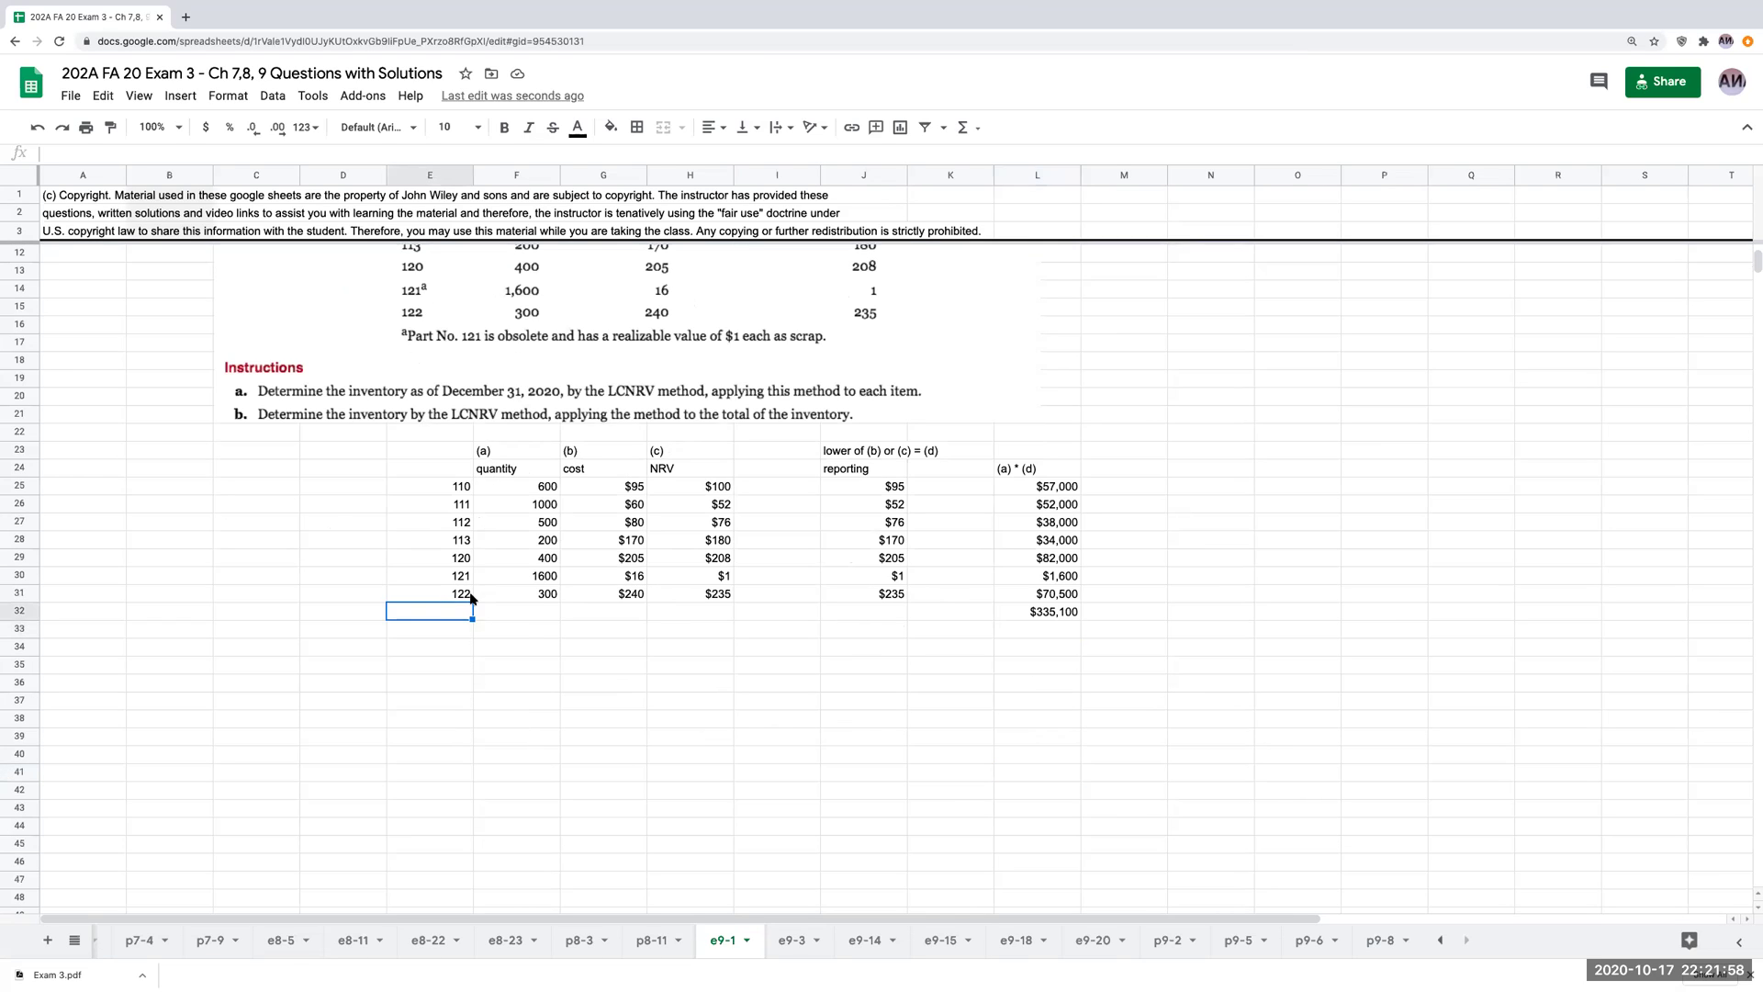
mouse_move(503, 508)
left_mouse_down()
mouse_move(508, 582)
mouse_move(576, 592)
left_mouse_up()
key("ctrl+c")
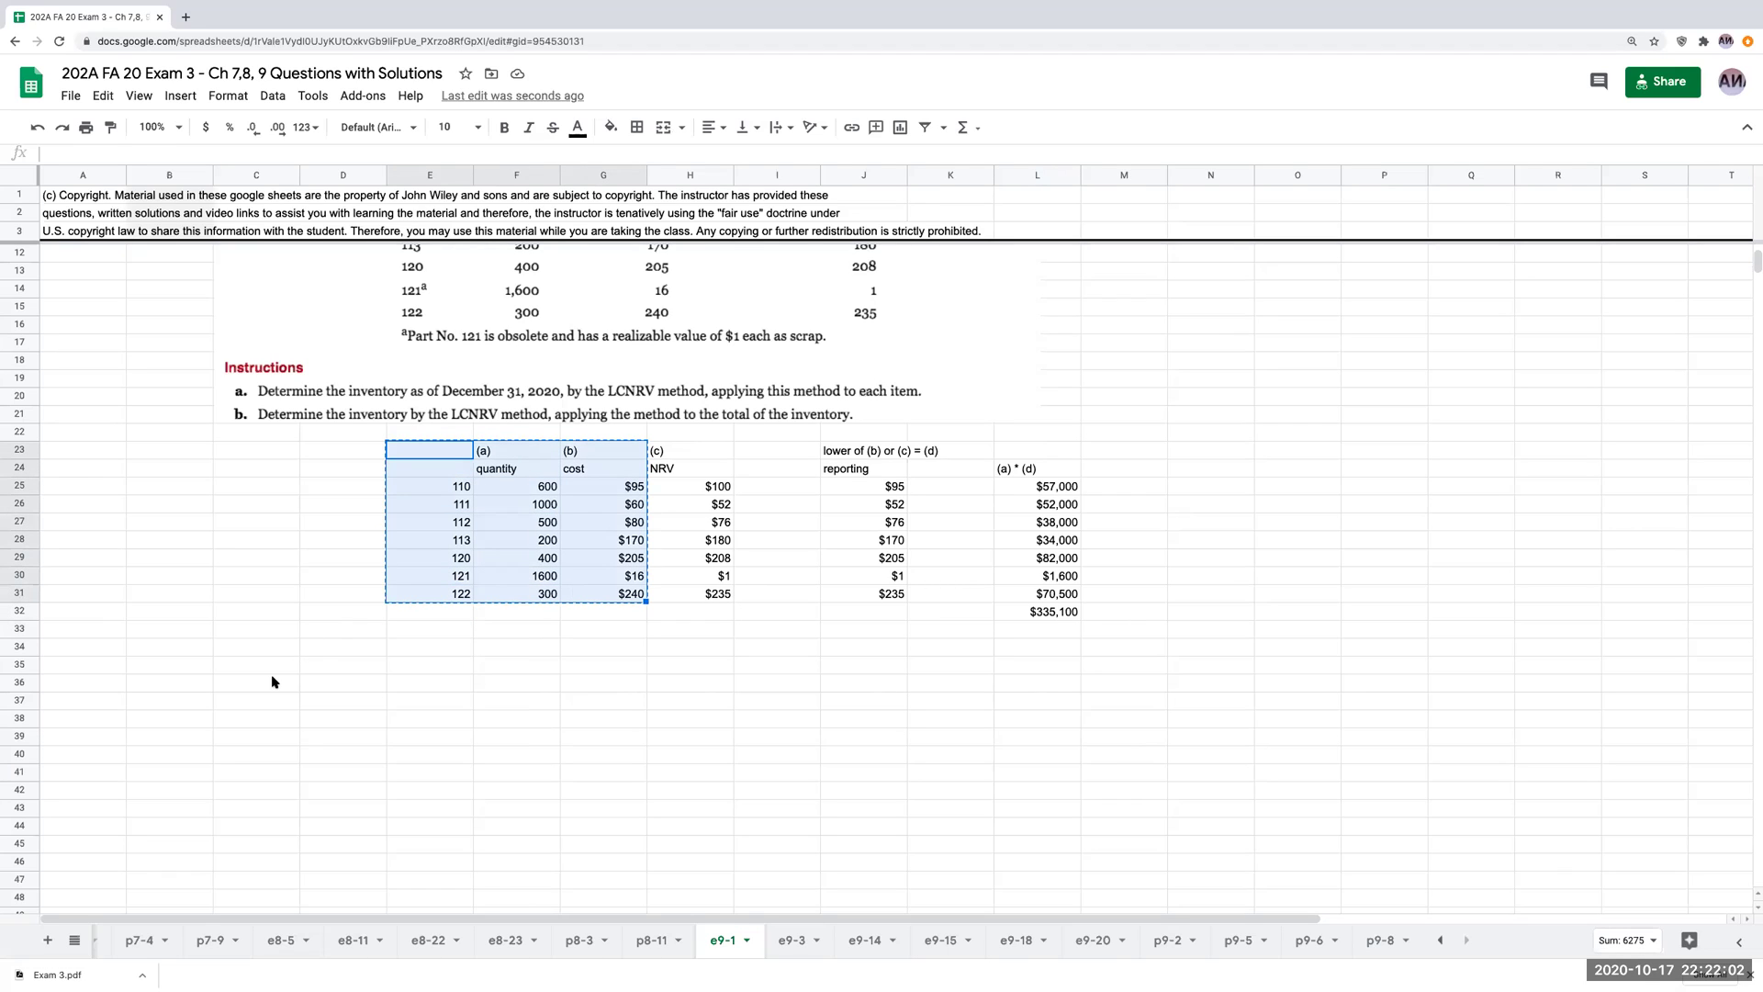
left_click(272, 682)
key("ctrl+v")
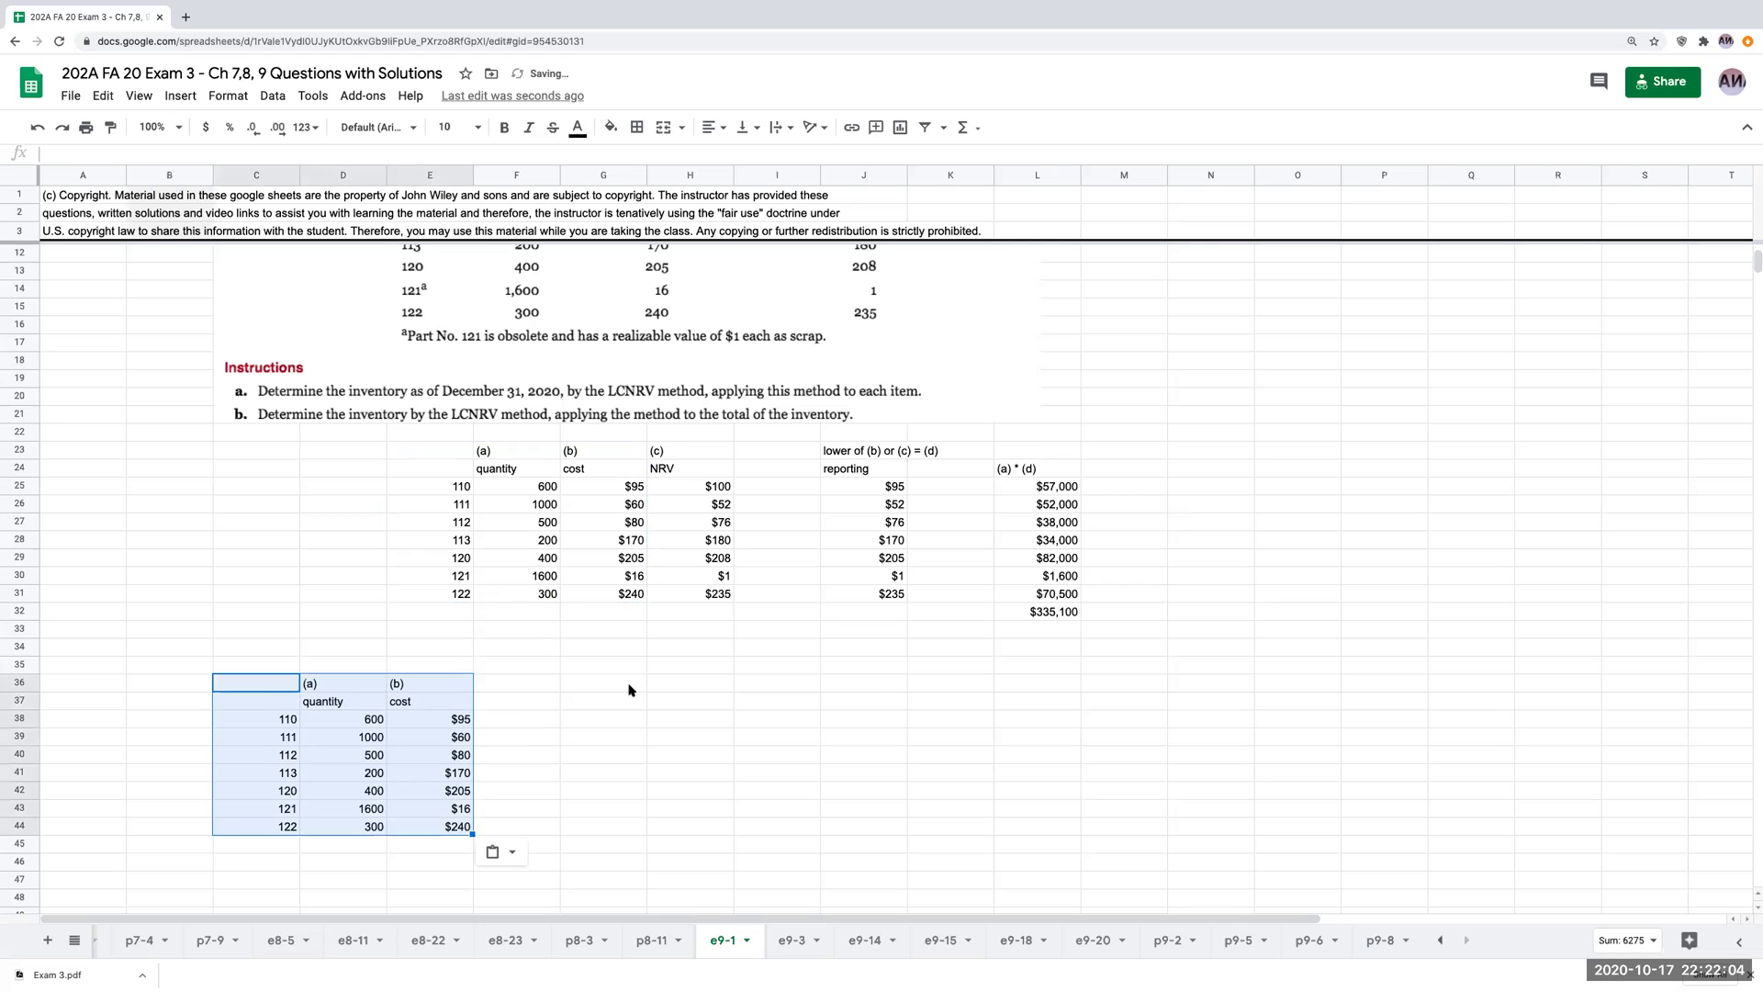
Copy the part and quantity columns E23:F31 to C46.
scroll(652, 687, "down", 3)
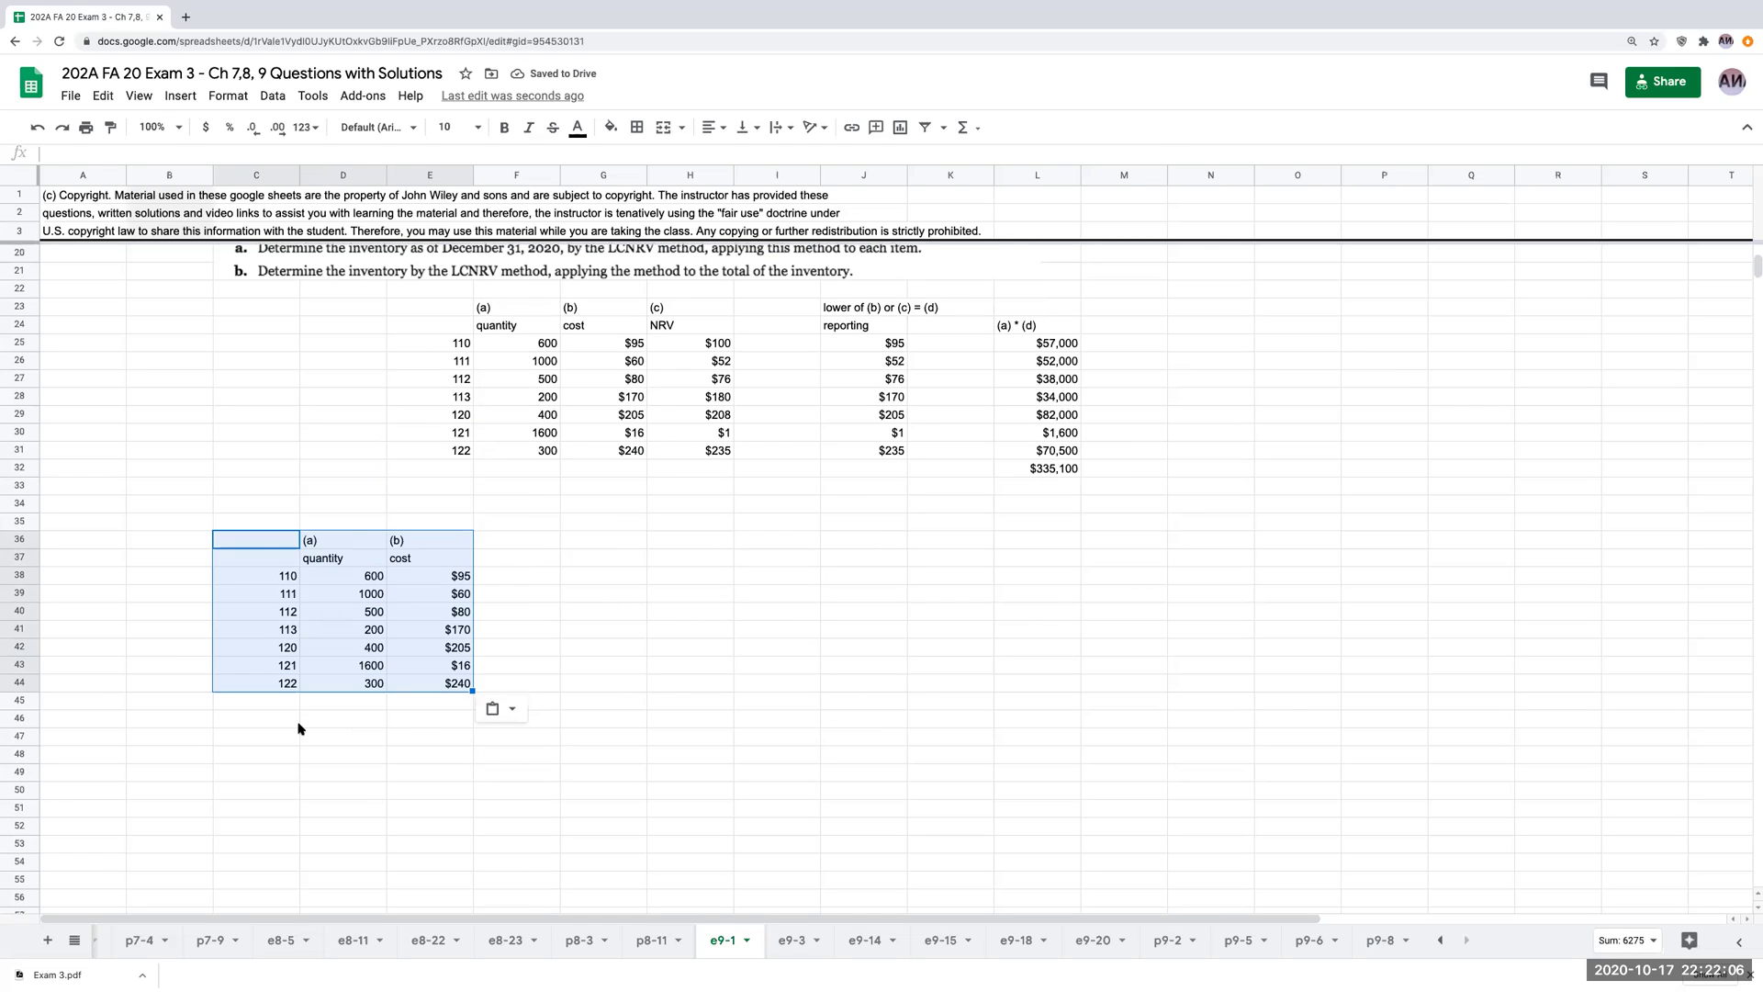
left_click(281, 739)
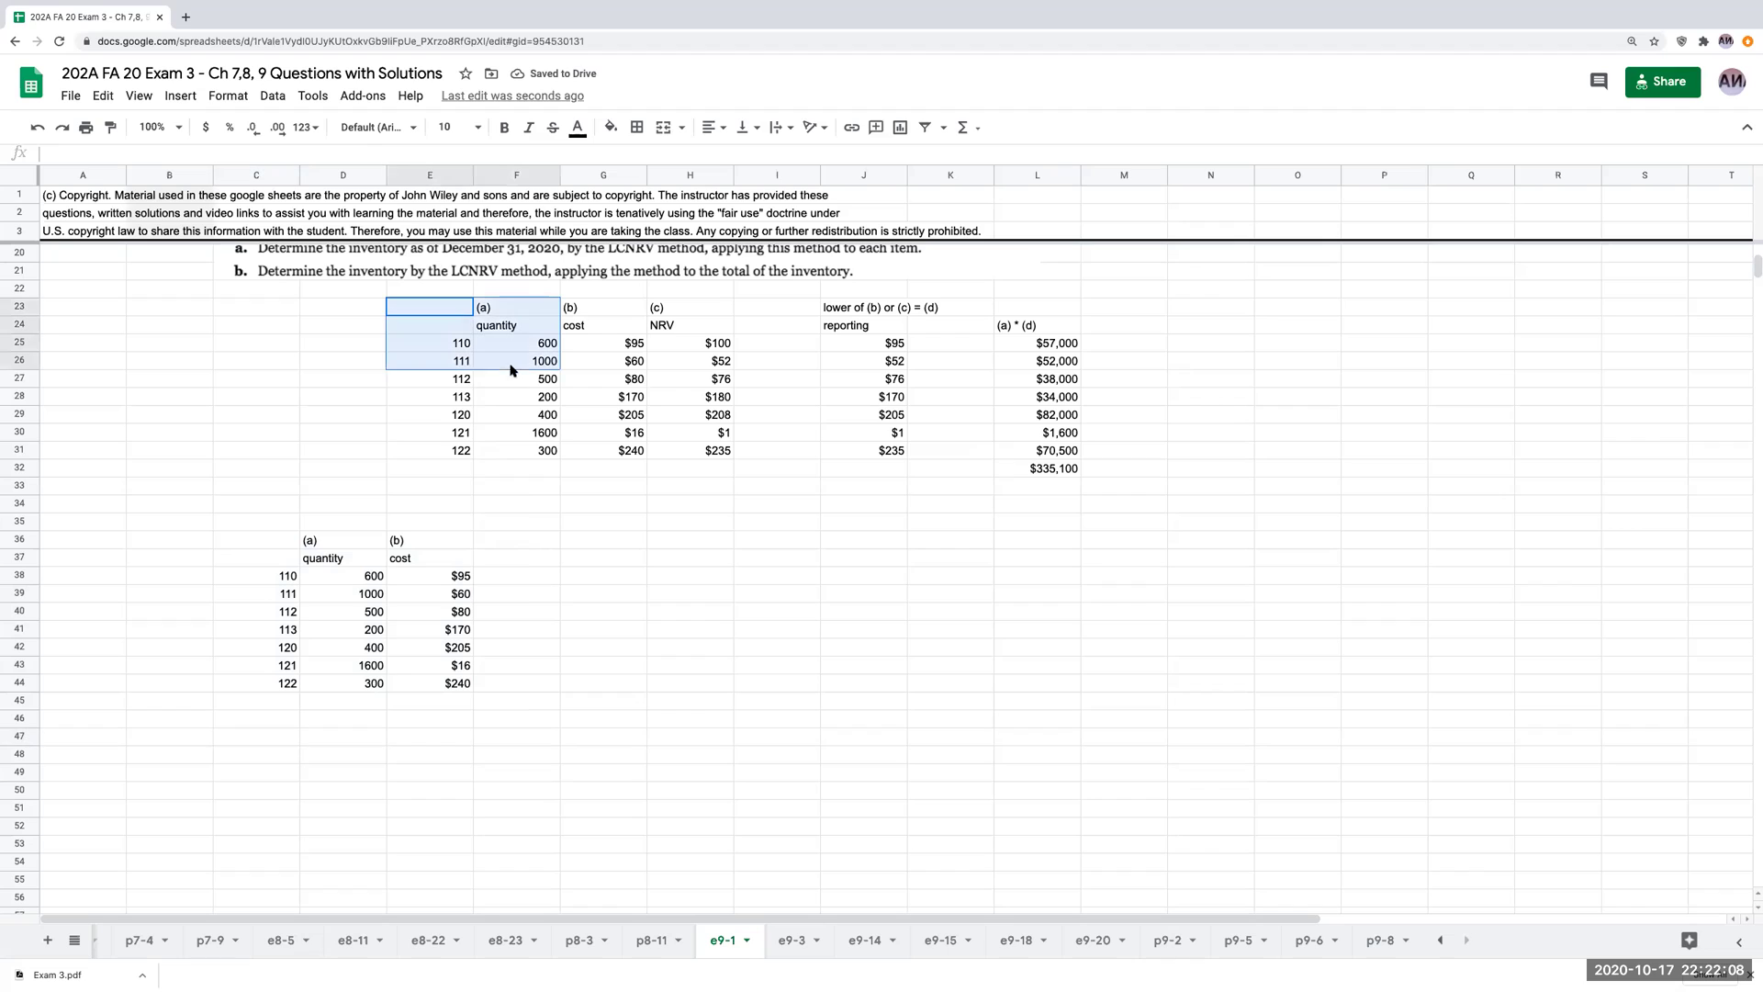
left_click_drag(453, 317, 505, 456)
key("ctrl+c")
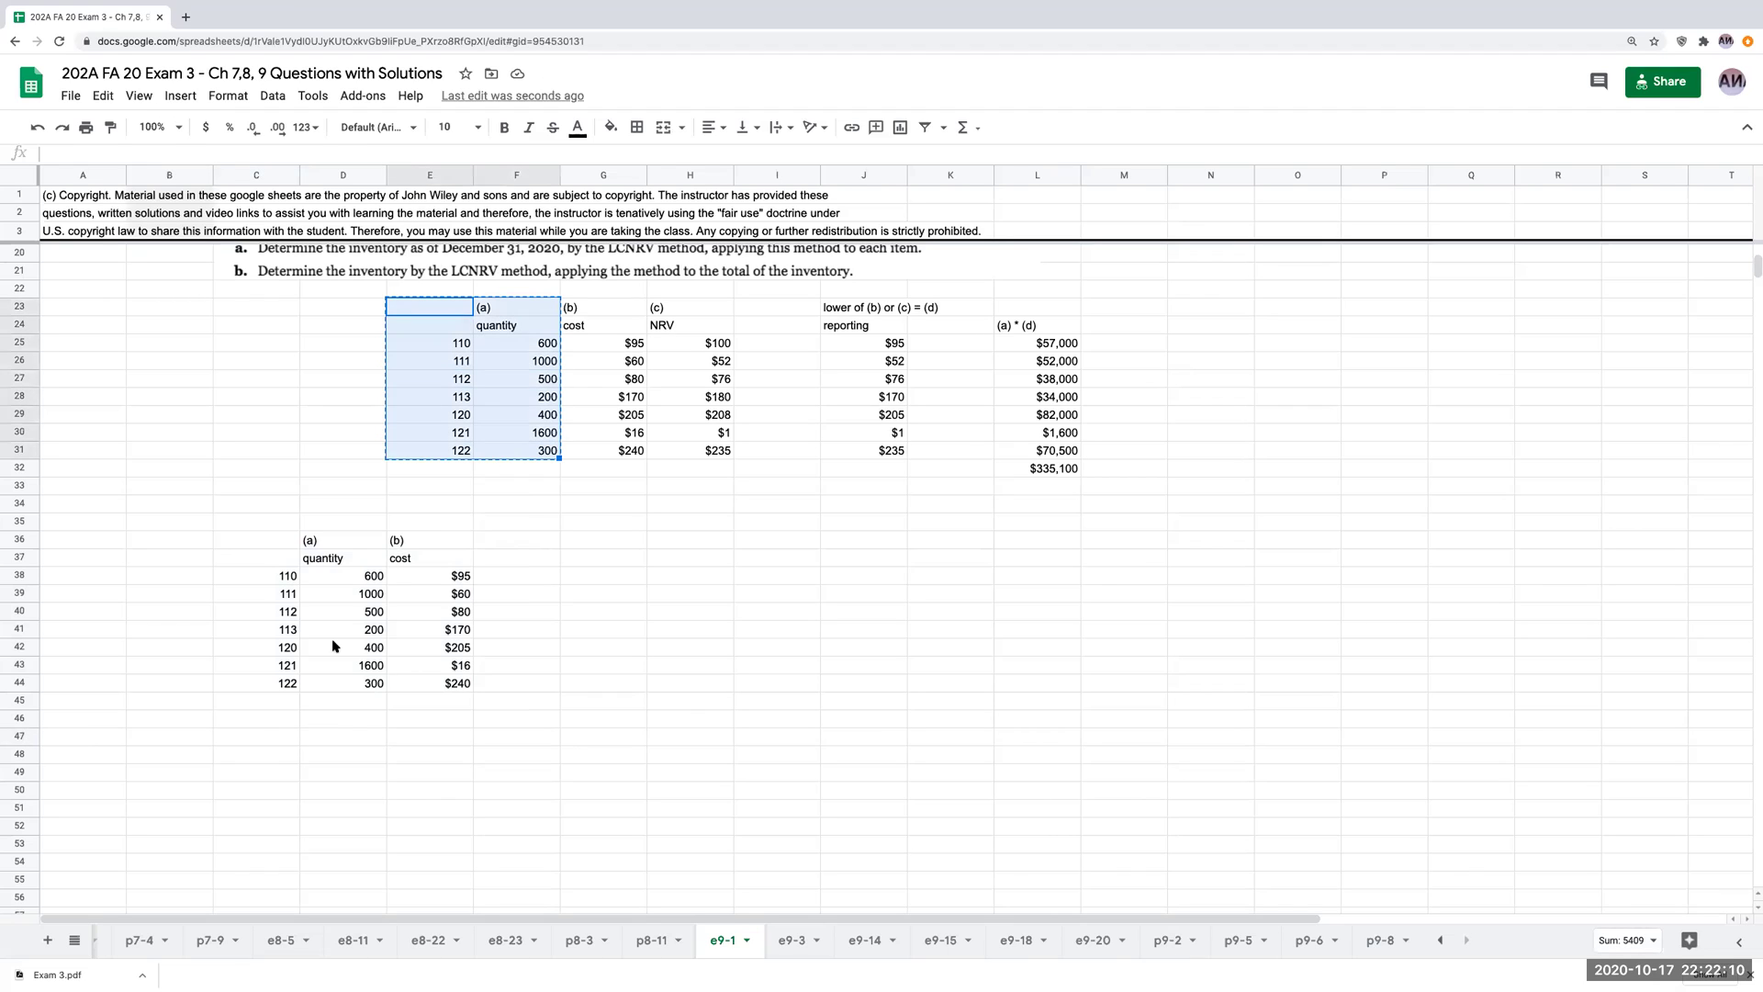
left_click(283, 726)
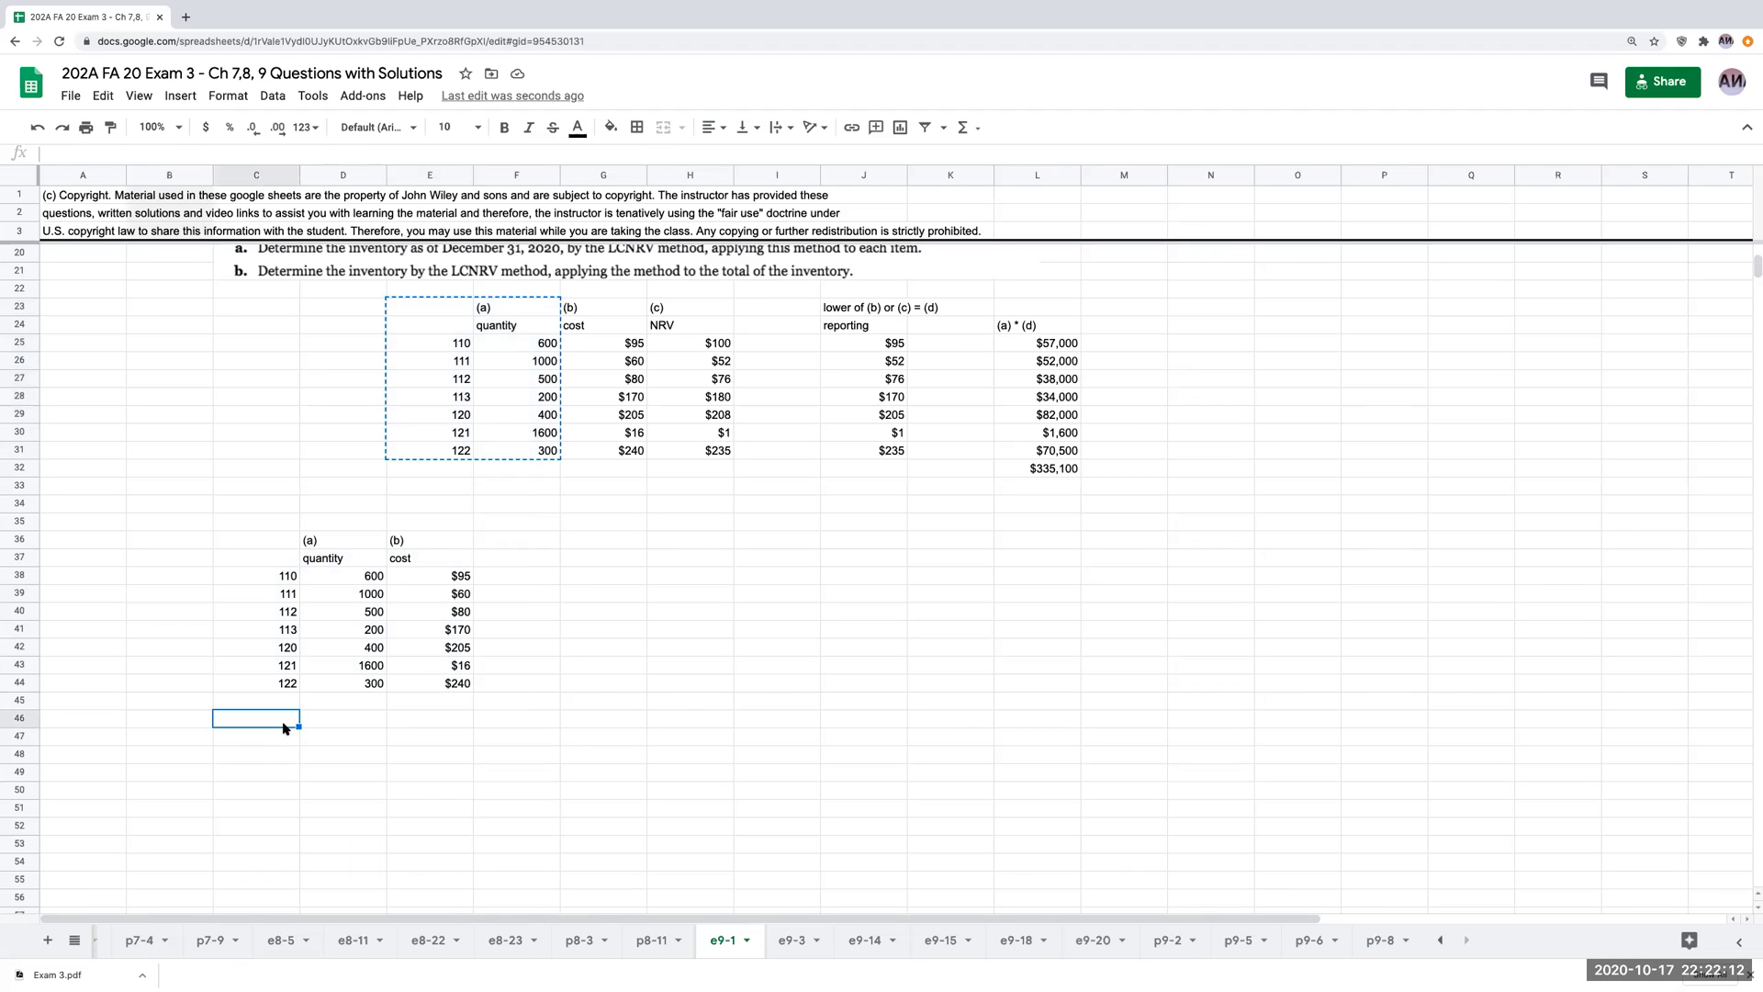
key("ctrl+v")
Copy the NRV column H23:H31 to E46 beside the quantities.
left_click_drag(673, 312, 668, 451)
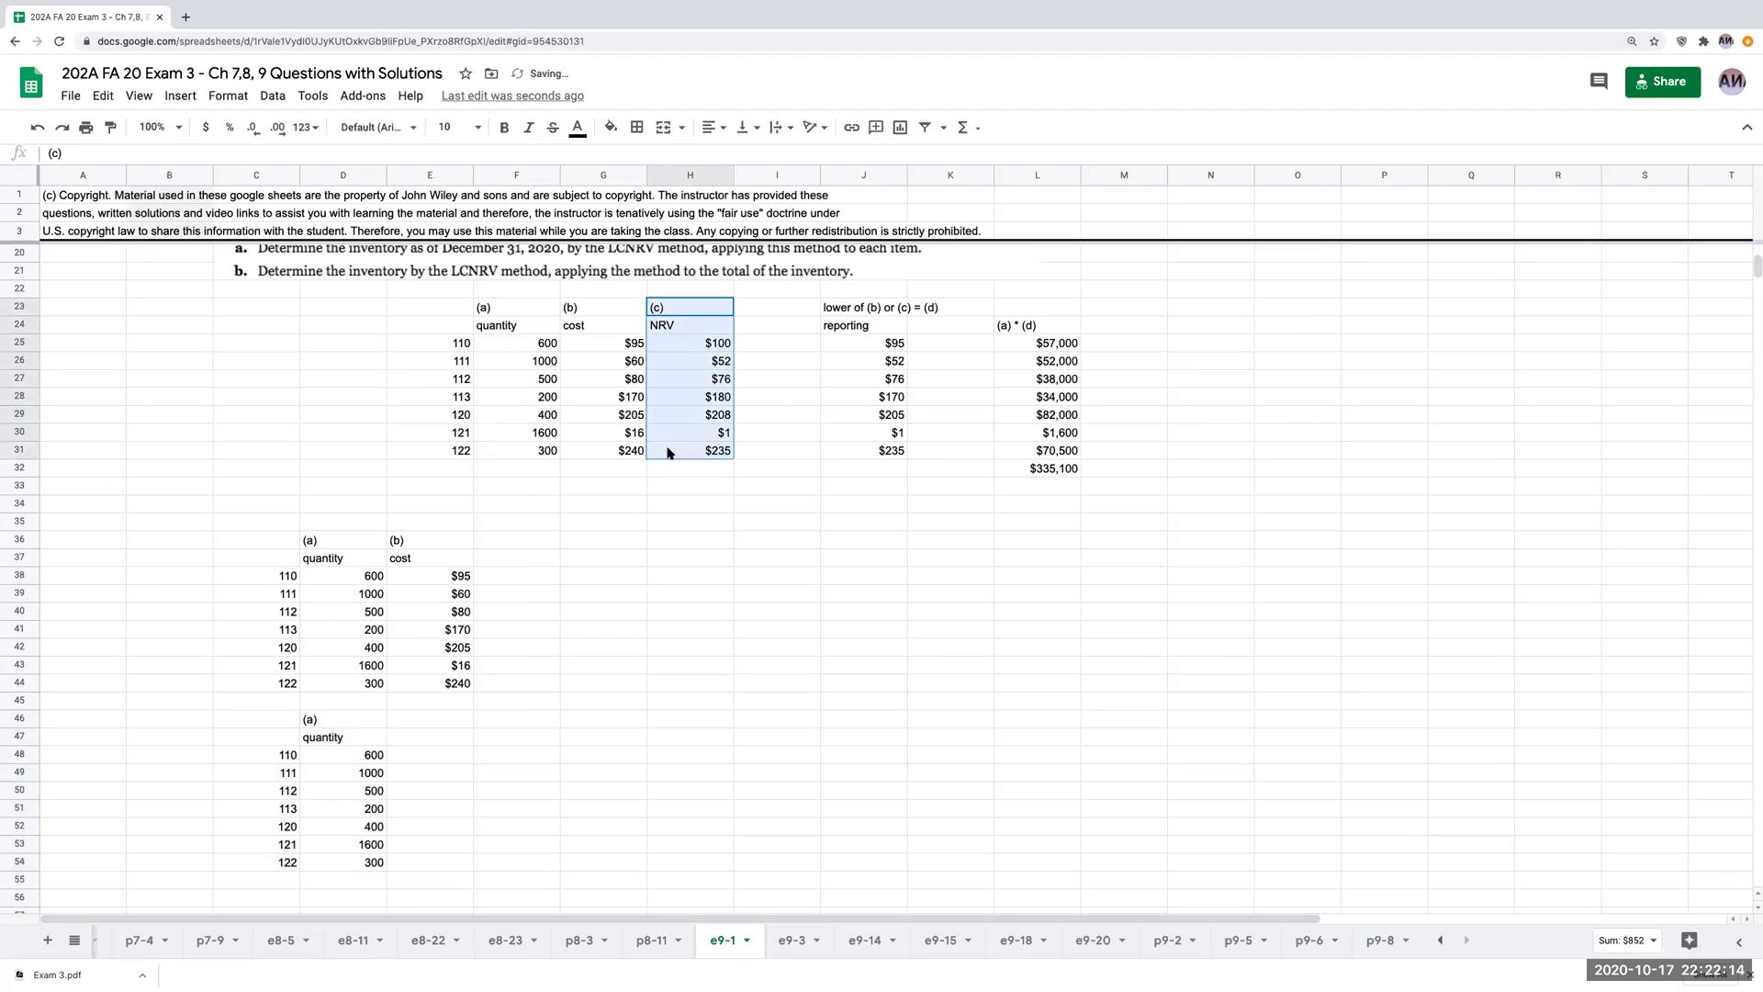
key("ctrl+c")
left_click(425, 721)
key("ctrl+v")
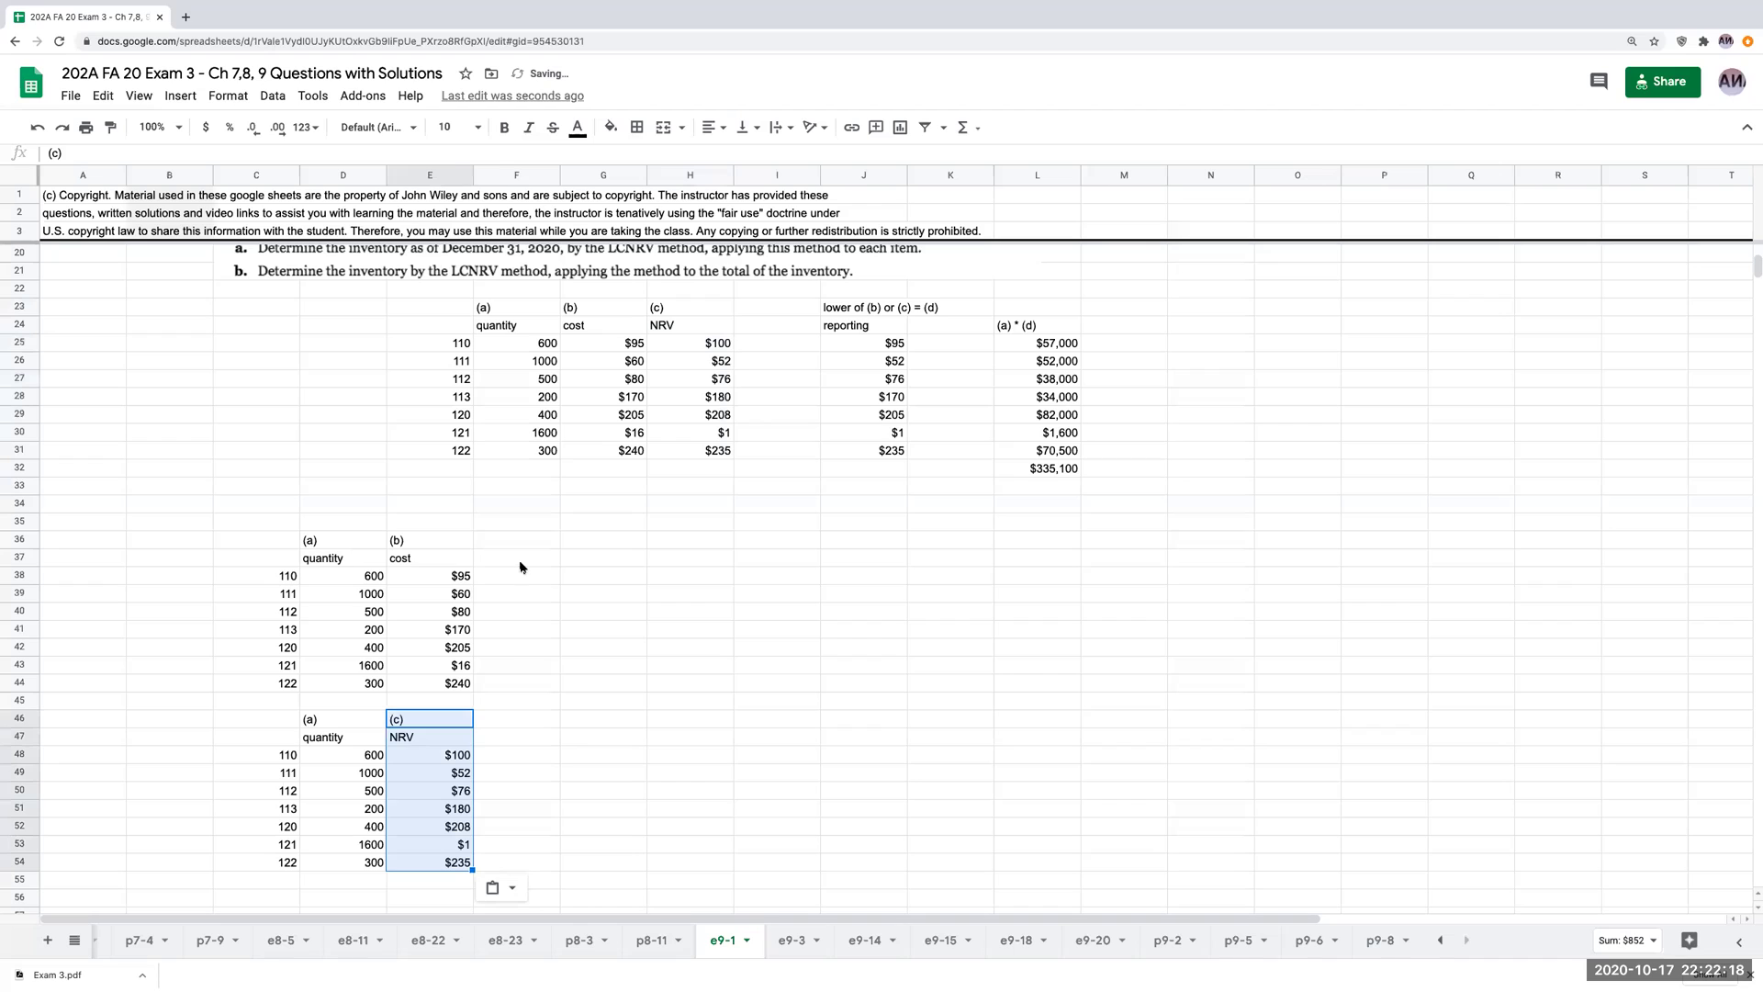
left_click(520, 562)
Enter =D38*E38 in F38 and paste it down through F44.
left_click(542, 576)
type("=D38*E38")
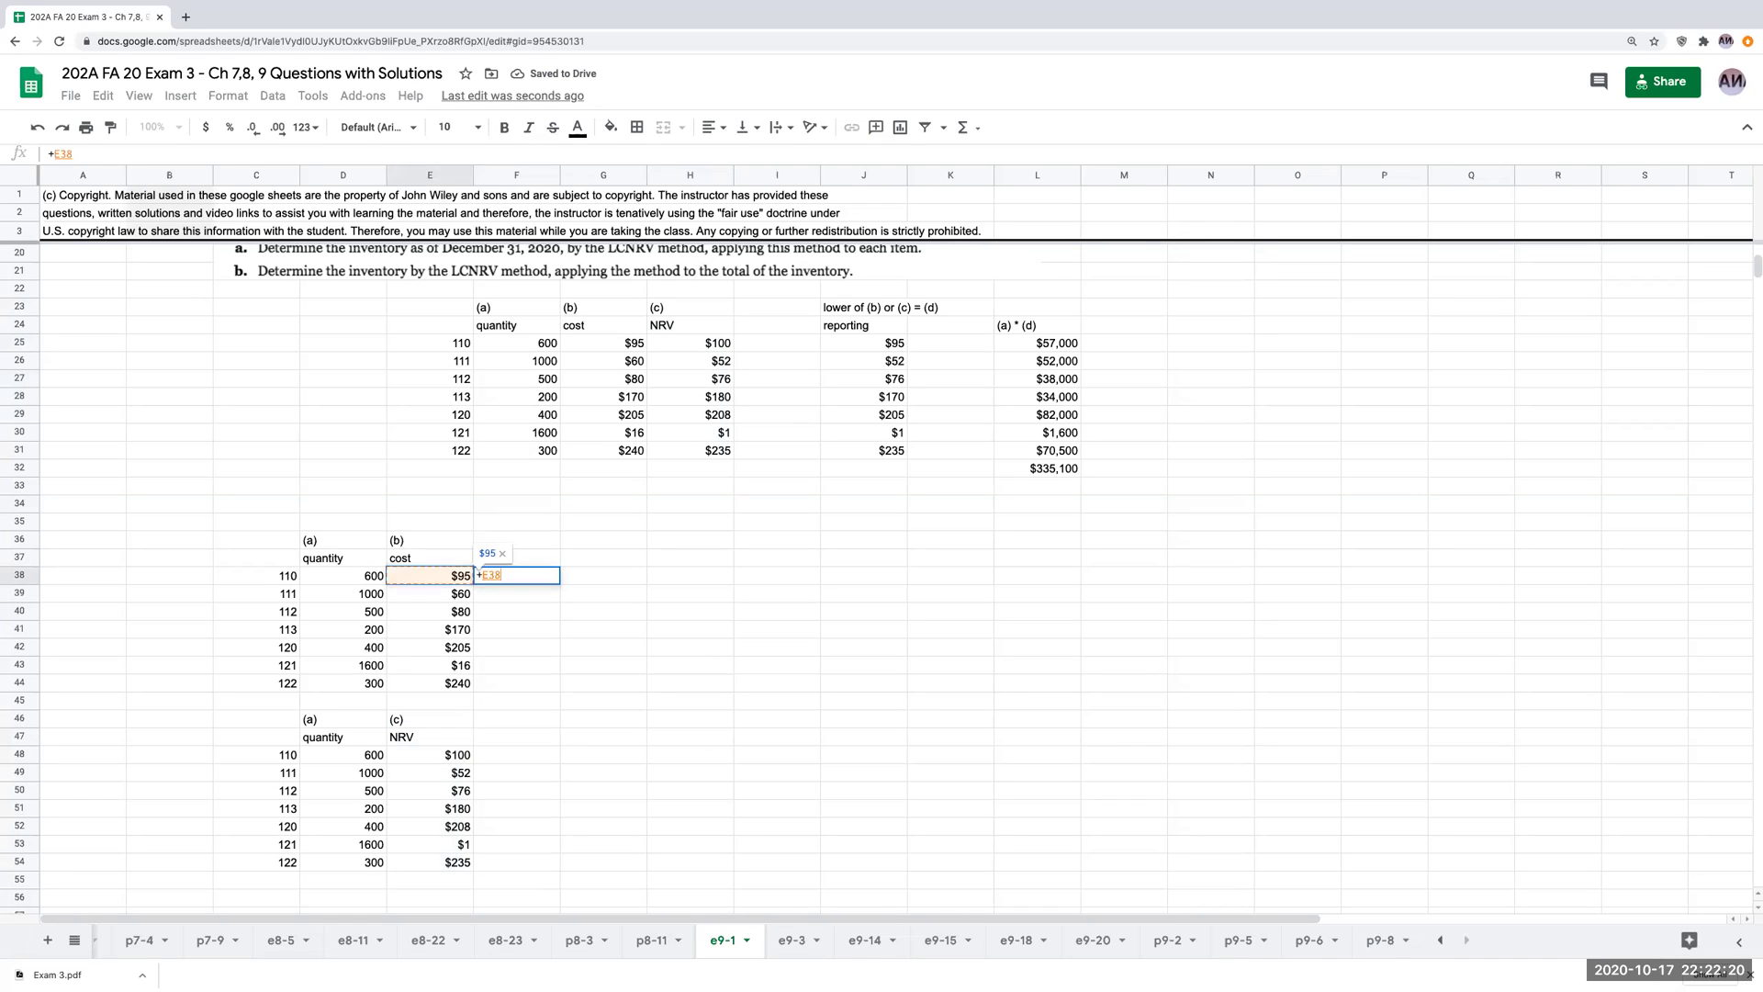
key("Return")
key("Up")
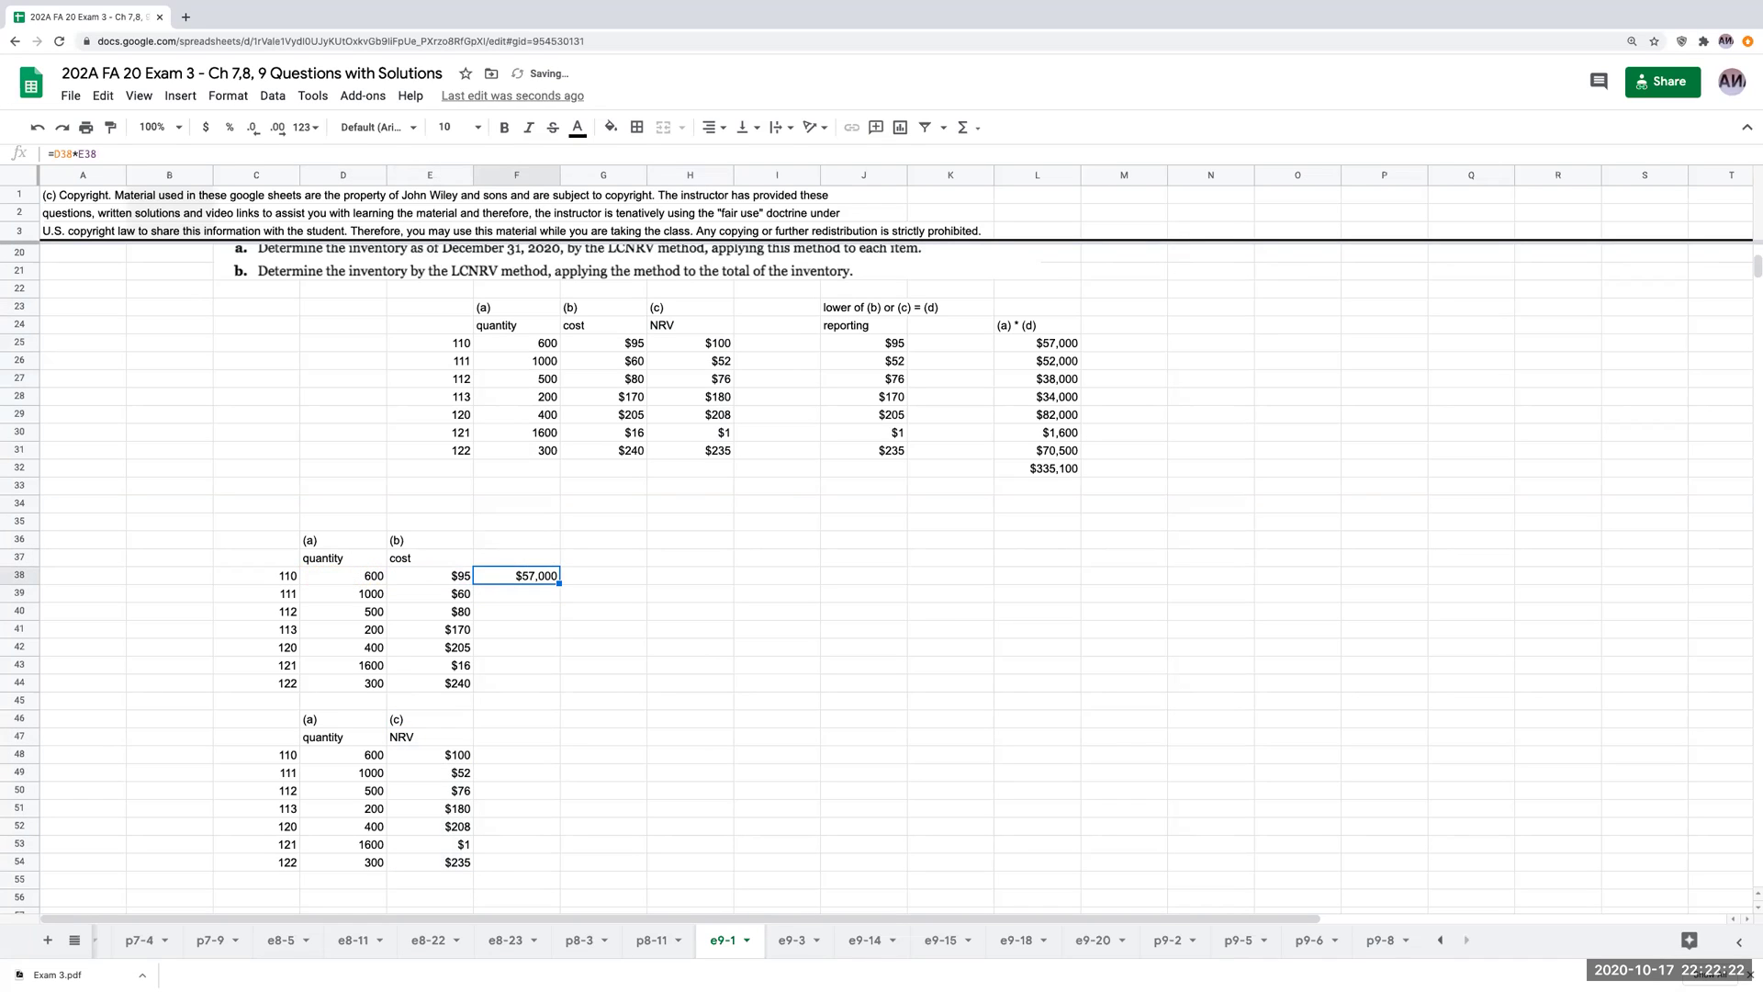
key("Down")
key("ctrl+v")
key("Down")
key("ctrl+v")
key("Down")
key("ctrl+v")
key("Down")
key("ctrl+v")
key("Down")
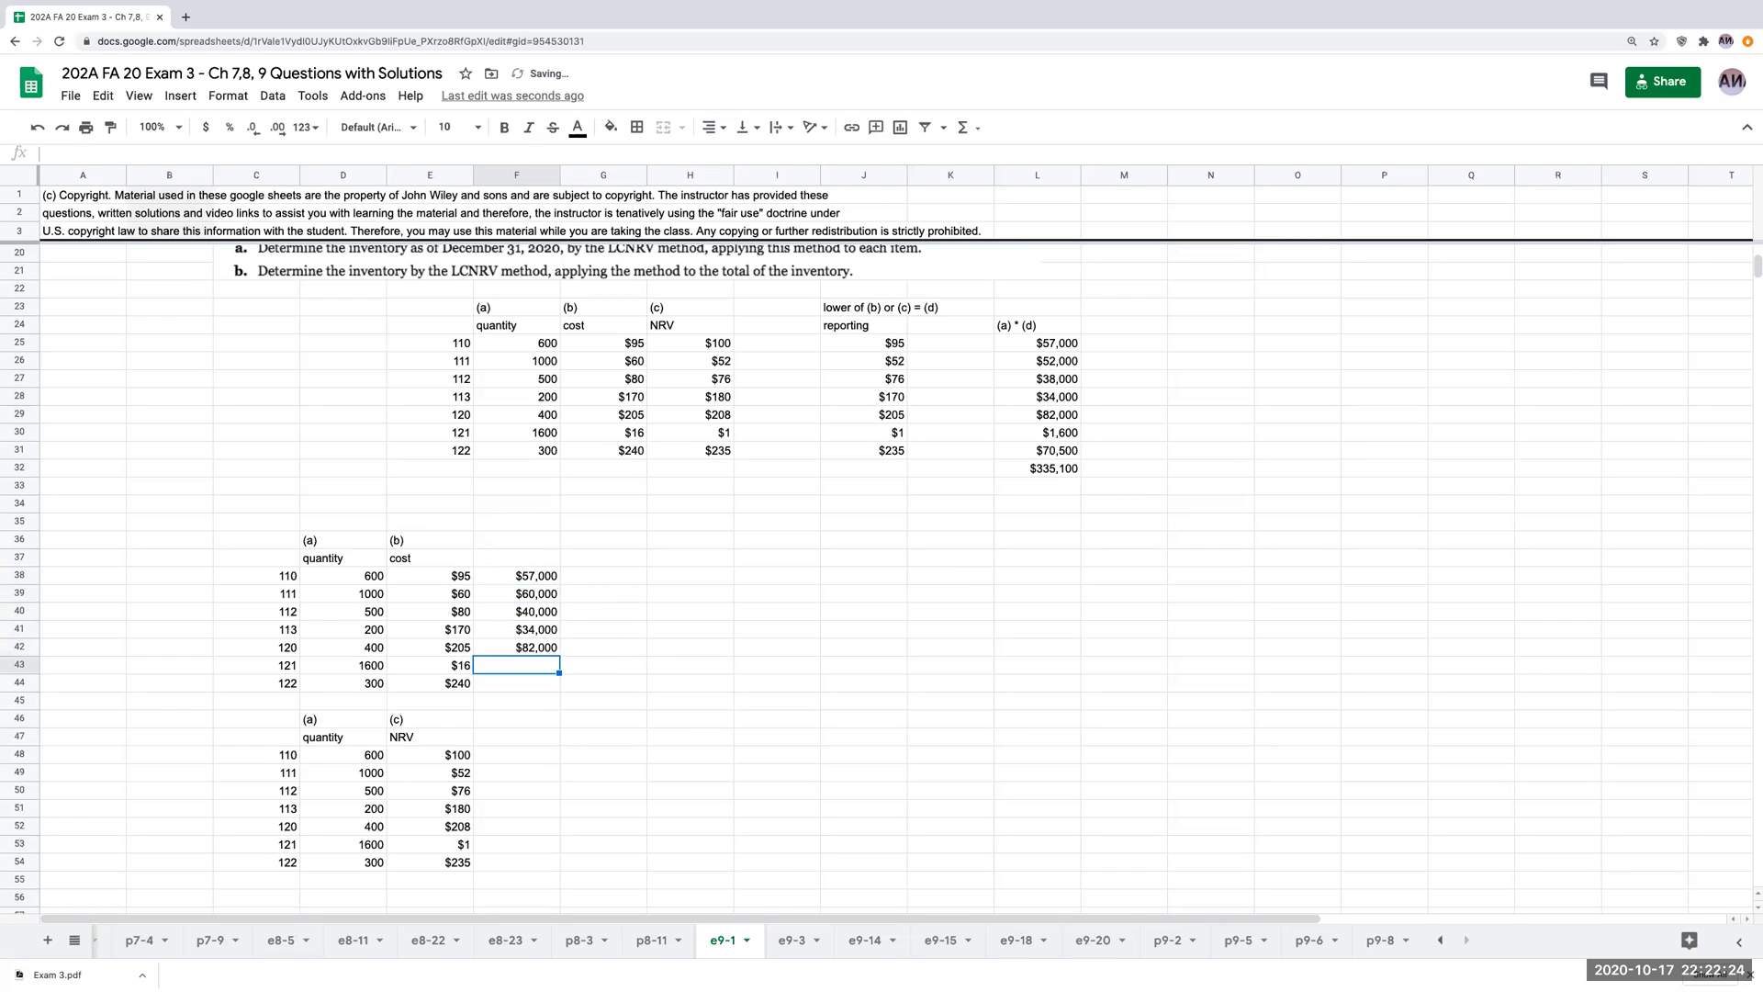
key("ctrl+v")
key("Down")
key("ctrl+v")
key("Down")
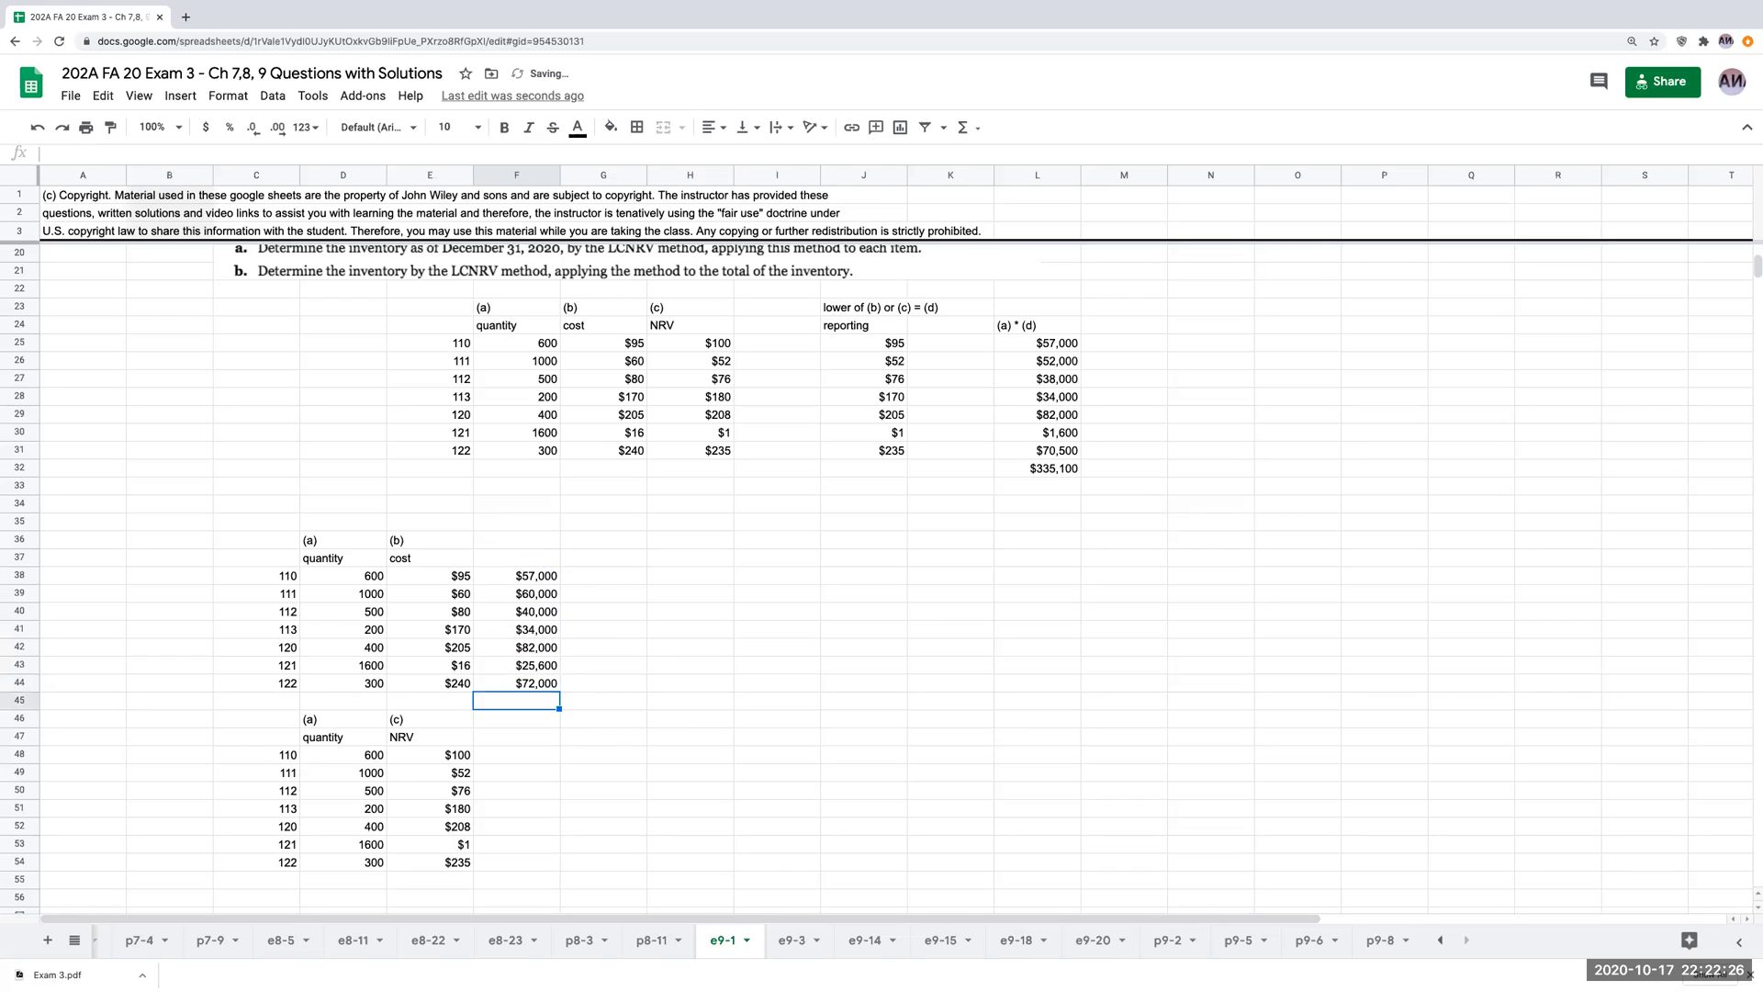
Total the cost extensions with =sum(F38:F44) in F45, giving $370,600.
type("=sum(")
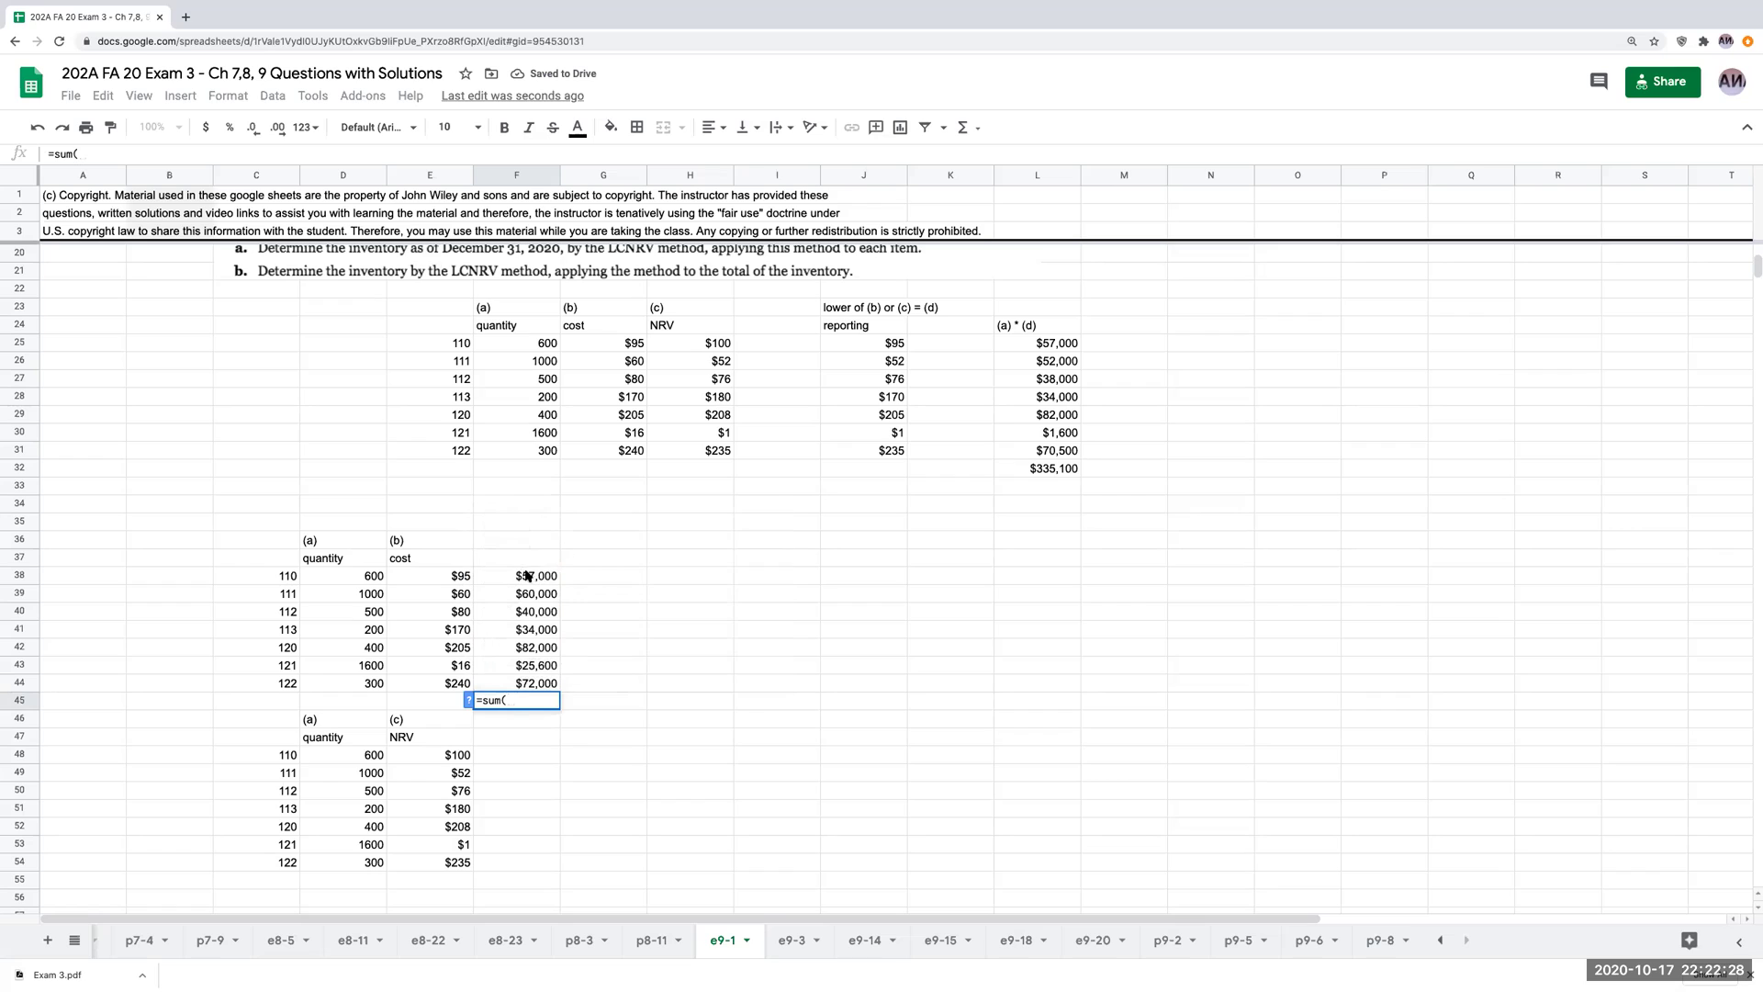
left_click_drag(528, 575, 526, 658)
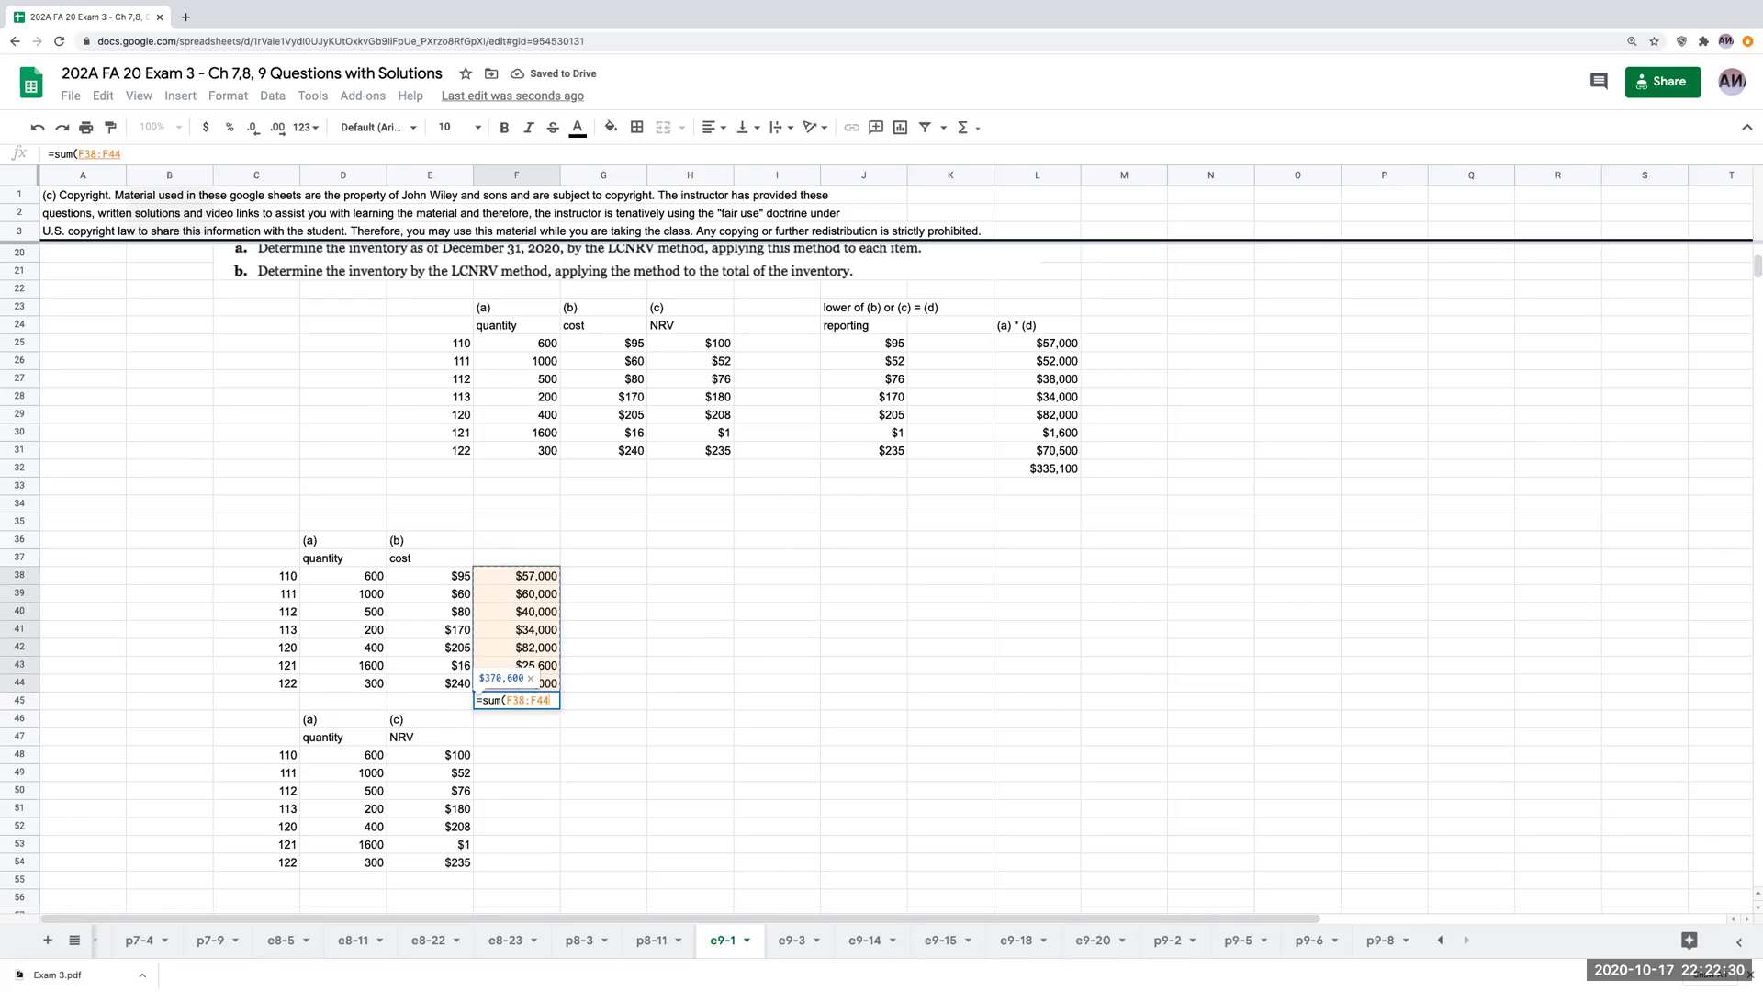
key("Return")
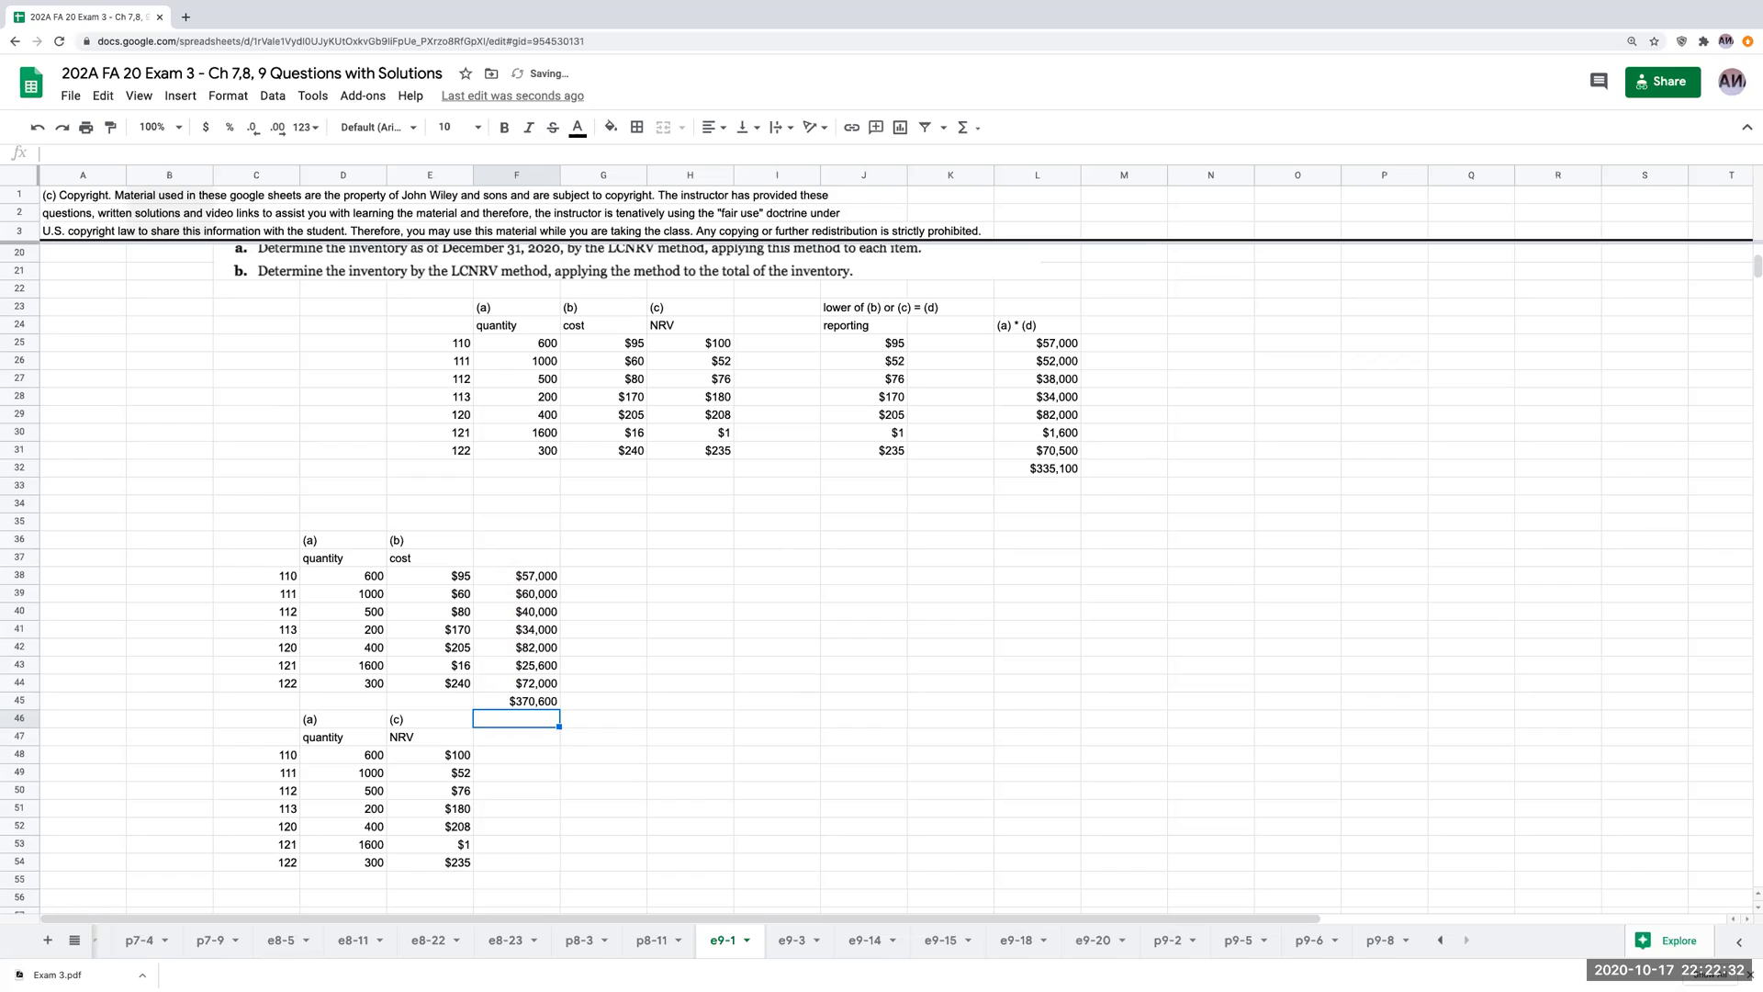
Enter =D48*E48 in F48 and paste it down through F54.
key("Down")
key("Down")
type("=D48*E48")
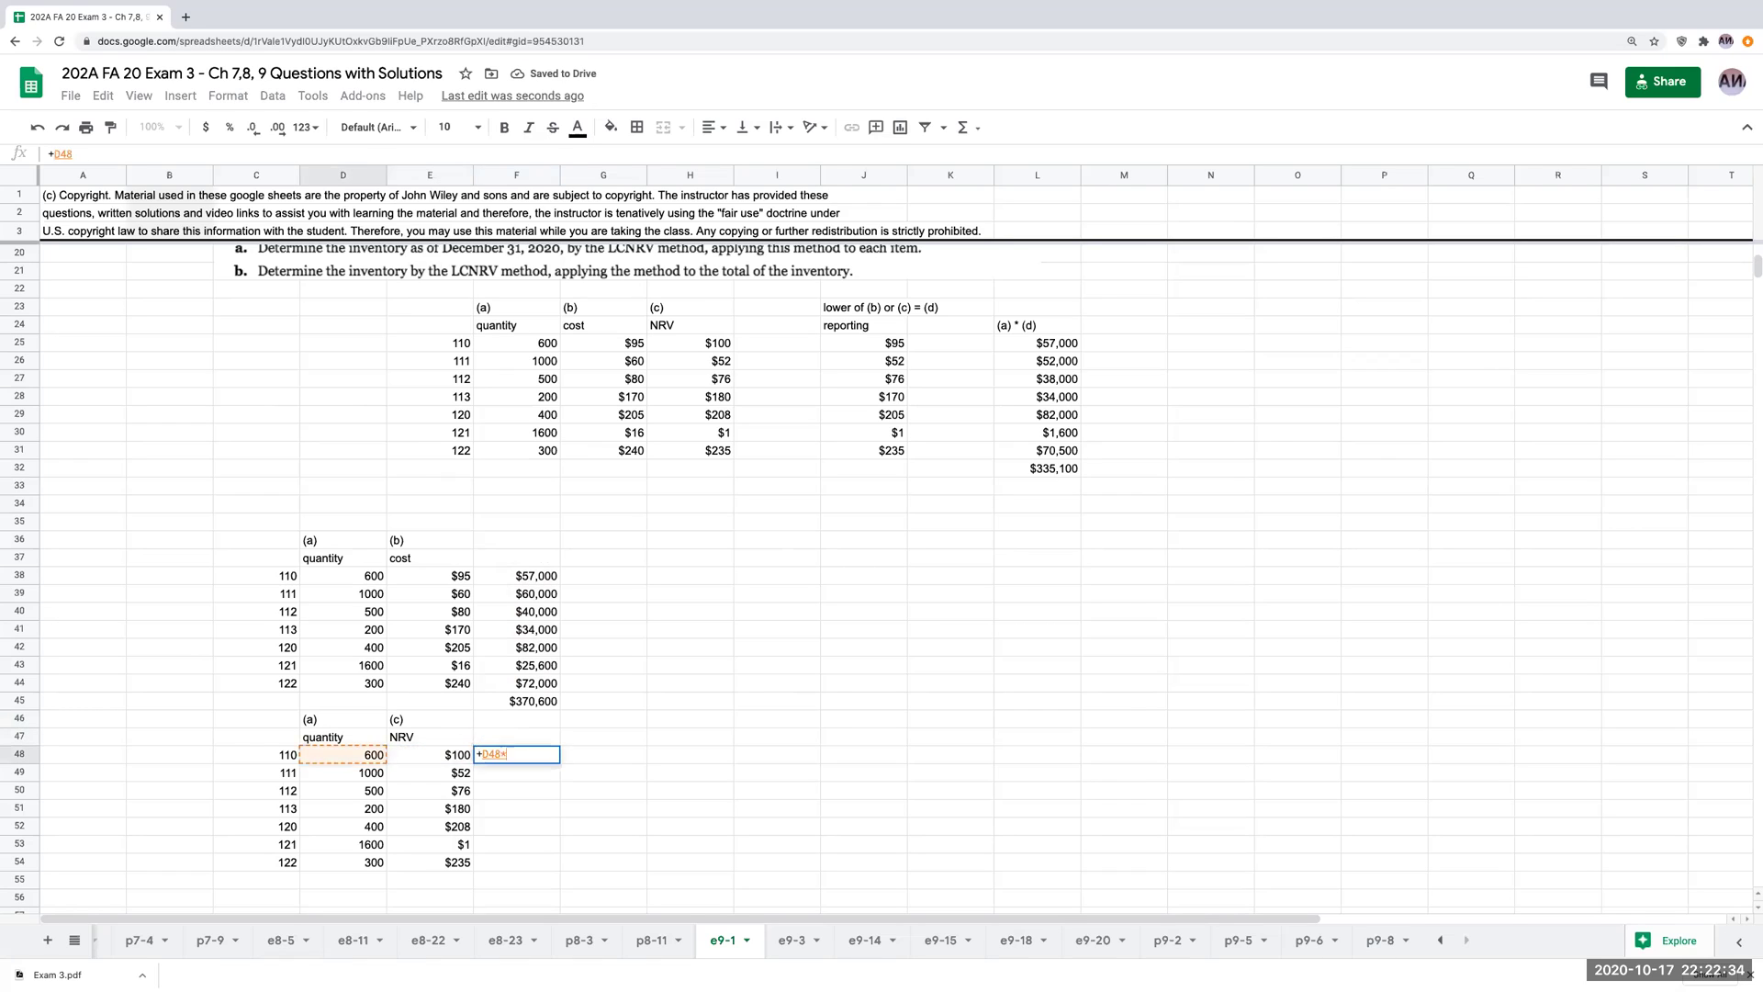
key("Return")
key("Up")
key("Down")
type("=D49*E49")
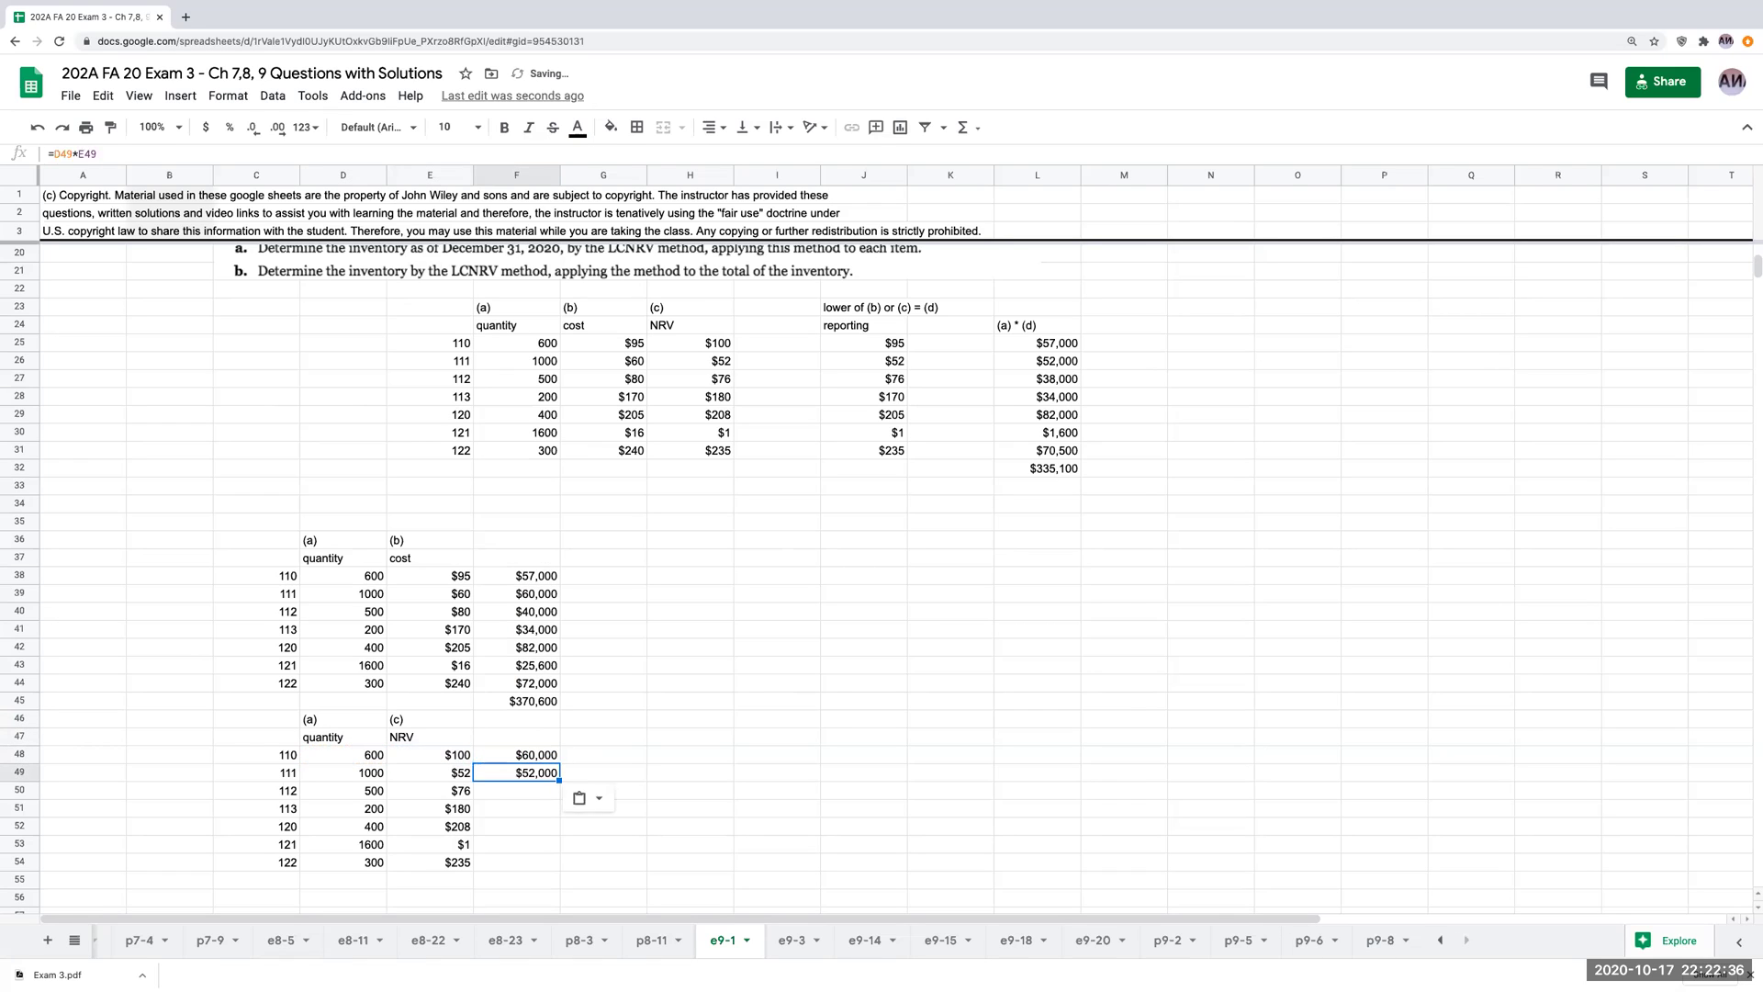
key("Down")
type("=D50*E50")
key("Down")
type("=D51*E51")
key("Down")
type("=D52*E52")
key("Down")
key("ctrl+v")
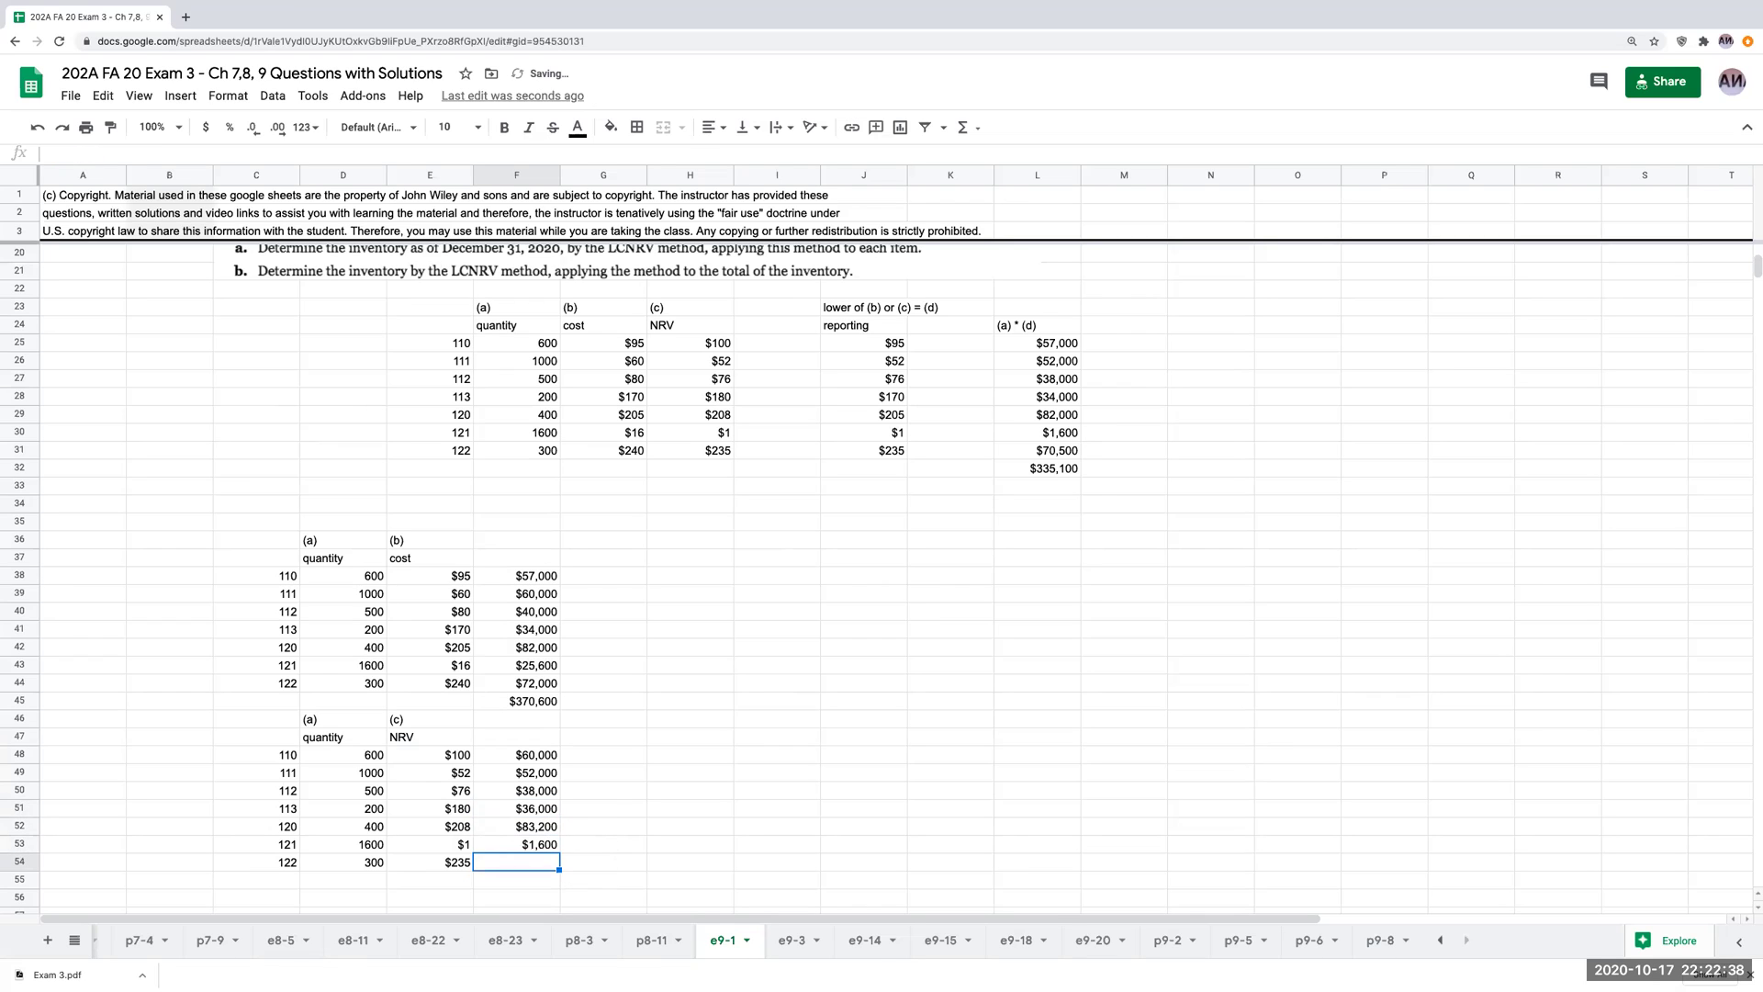
key("Down")
type("$70,500")
key("Down")
Total the NRV extensions with =sum(F48:F54) in F55, giving $341,300.
type("=su")
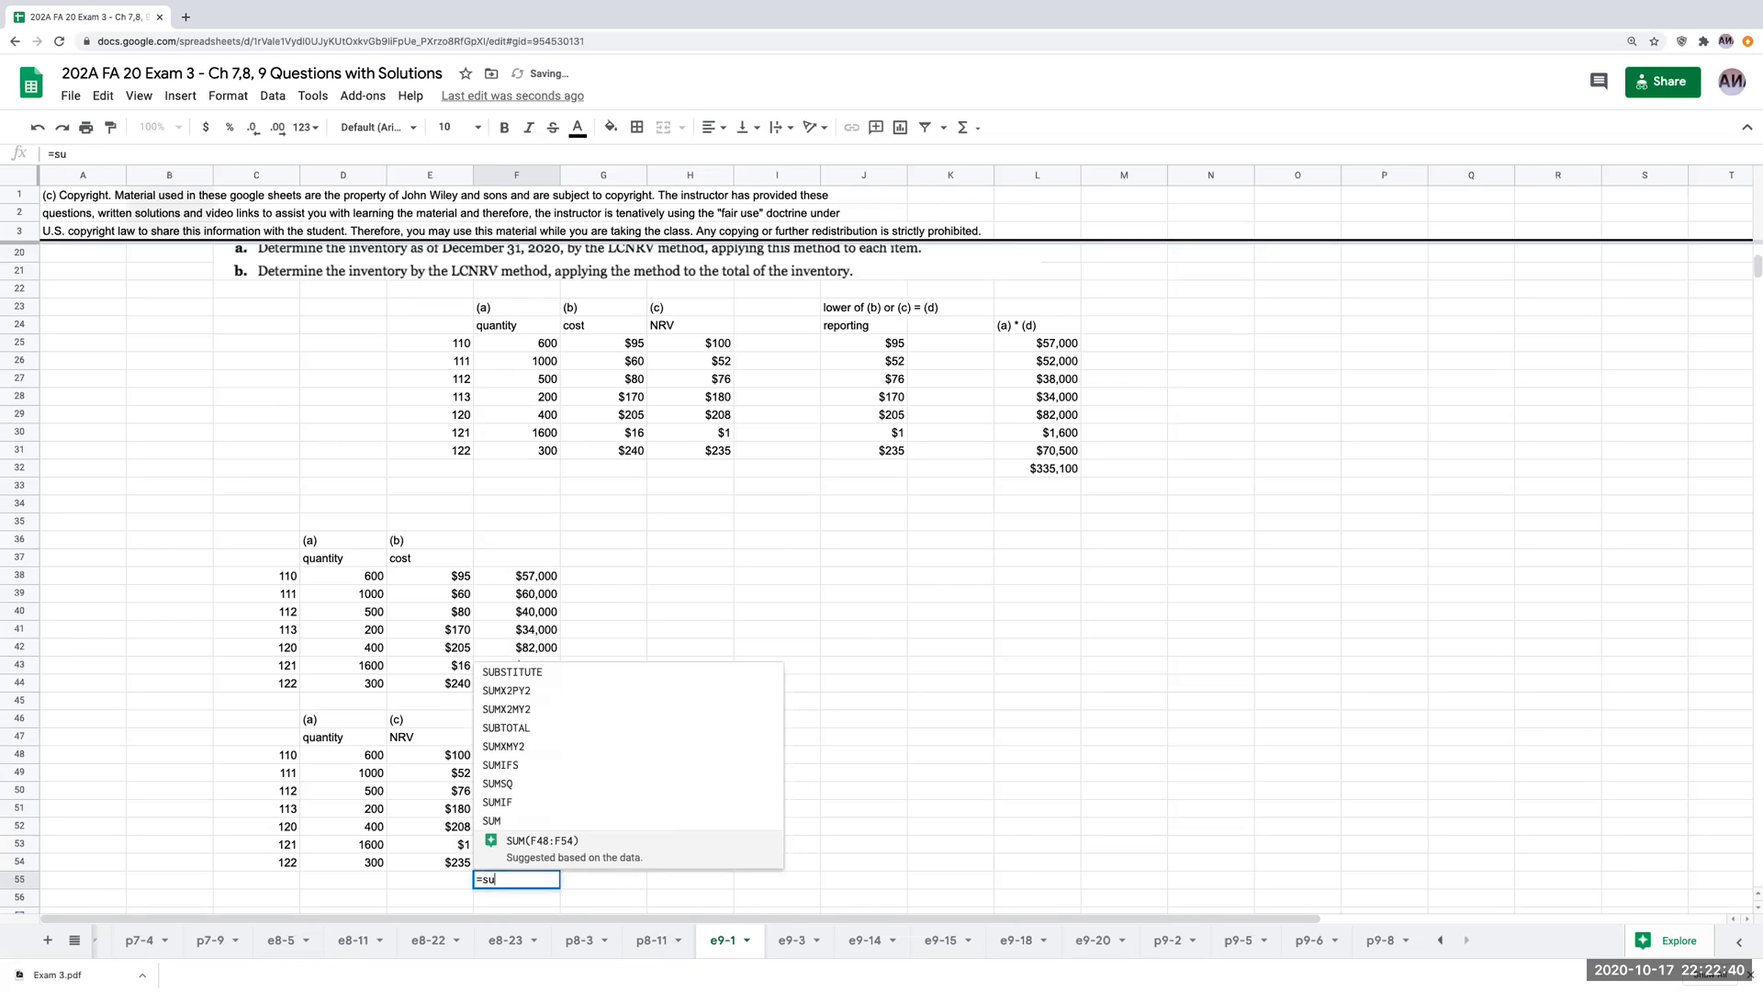
type("m(")
left_click_drag(530, 759, 520, 838)
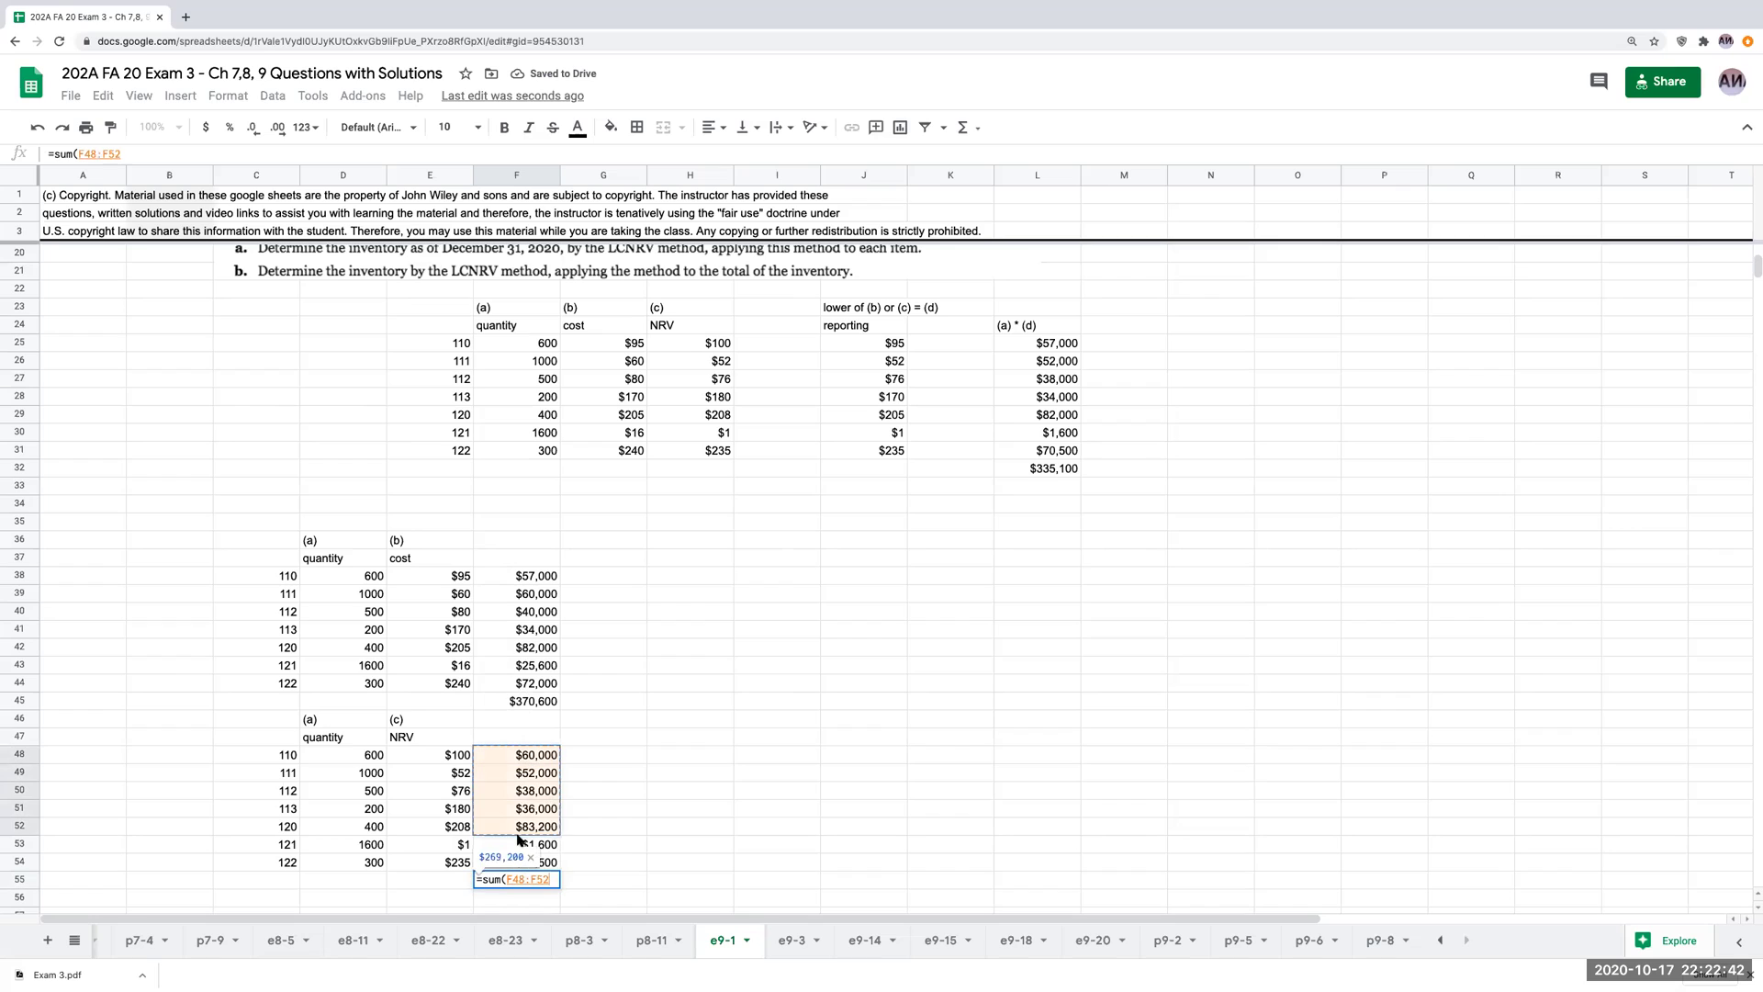
key("Return")
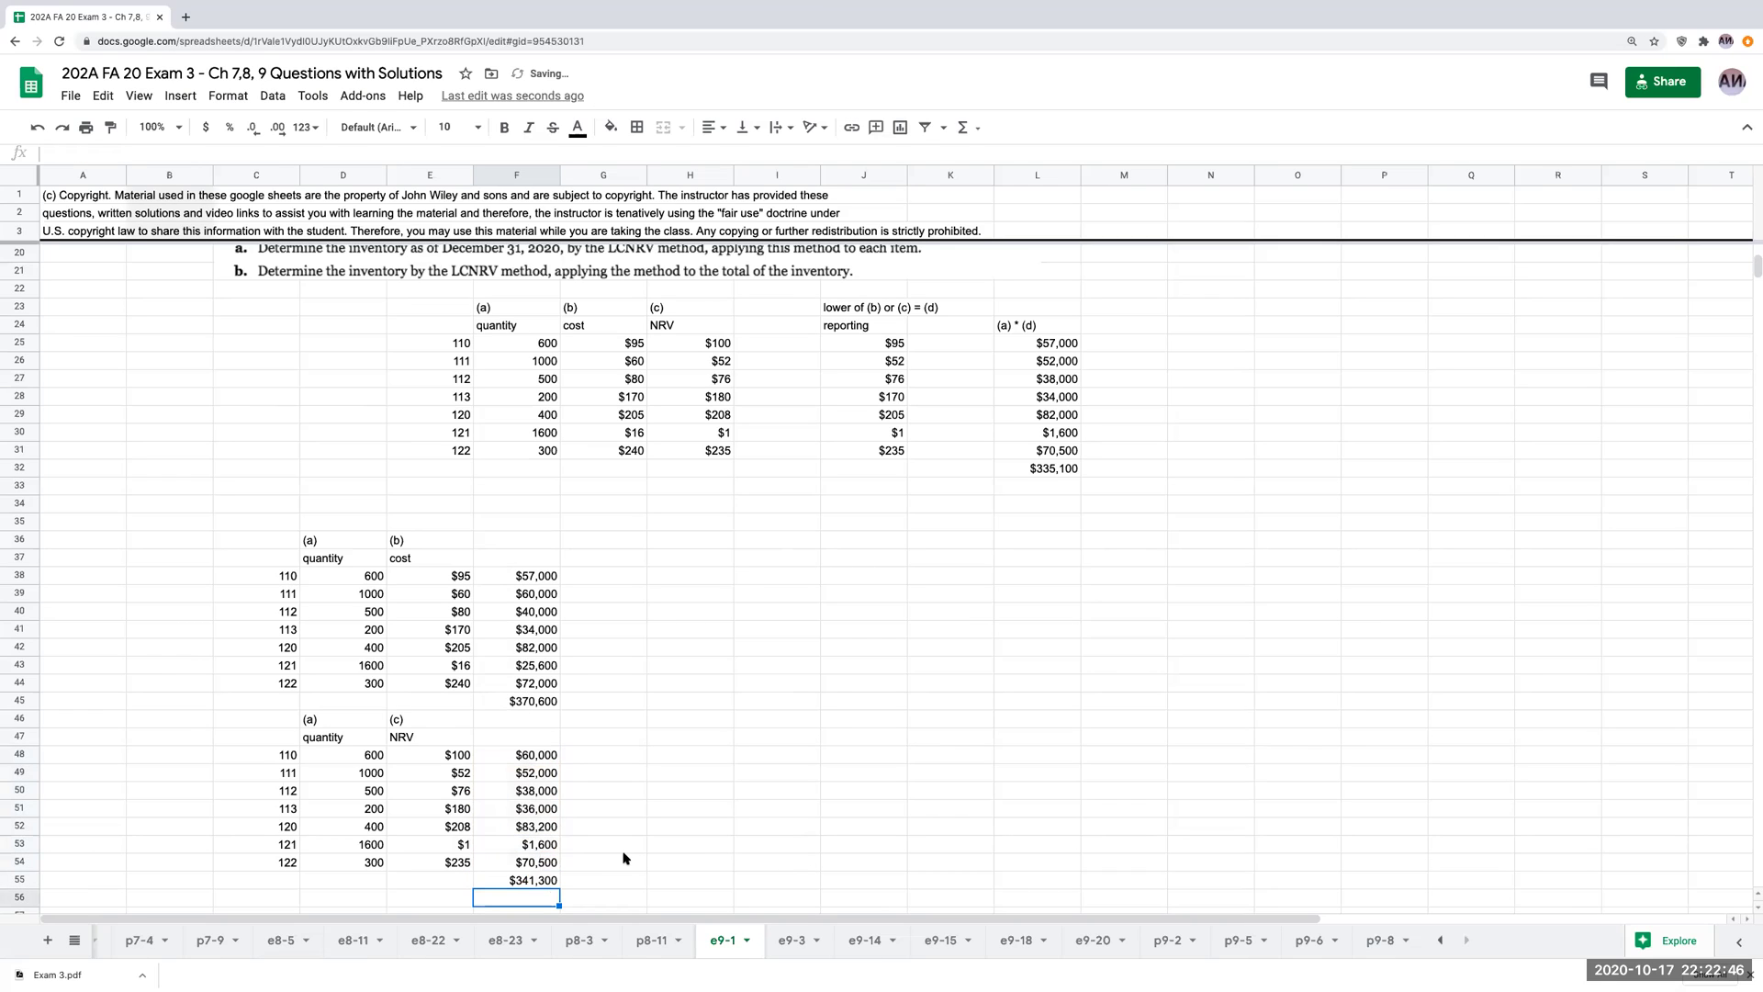
Fill cell F55 with yellow.
left_click(538, 878)
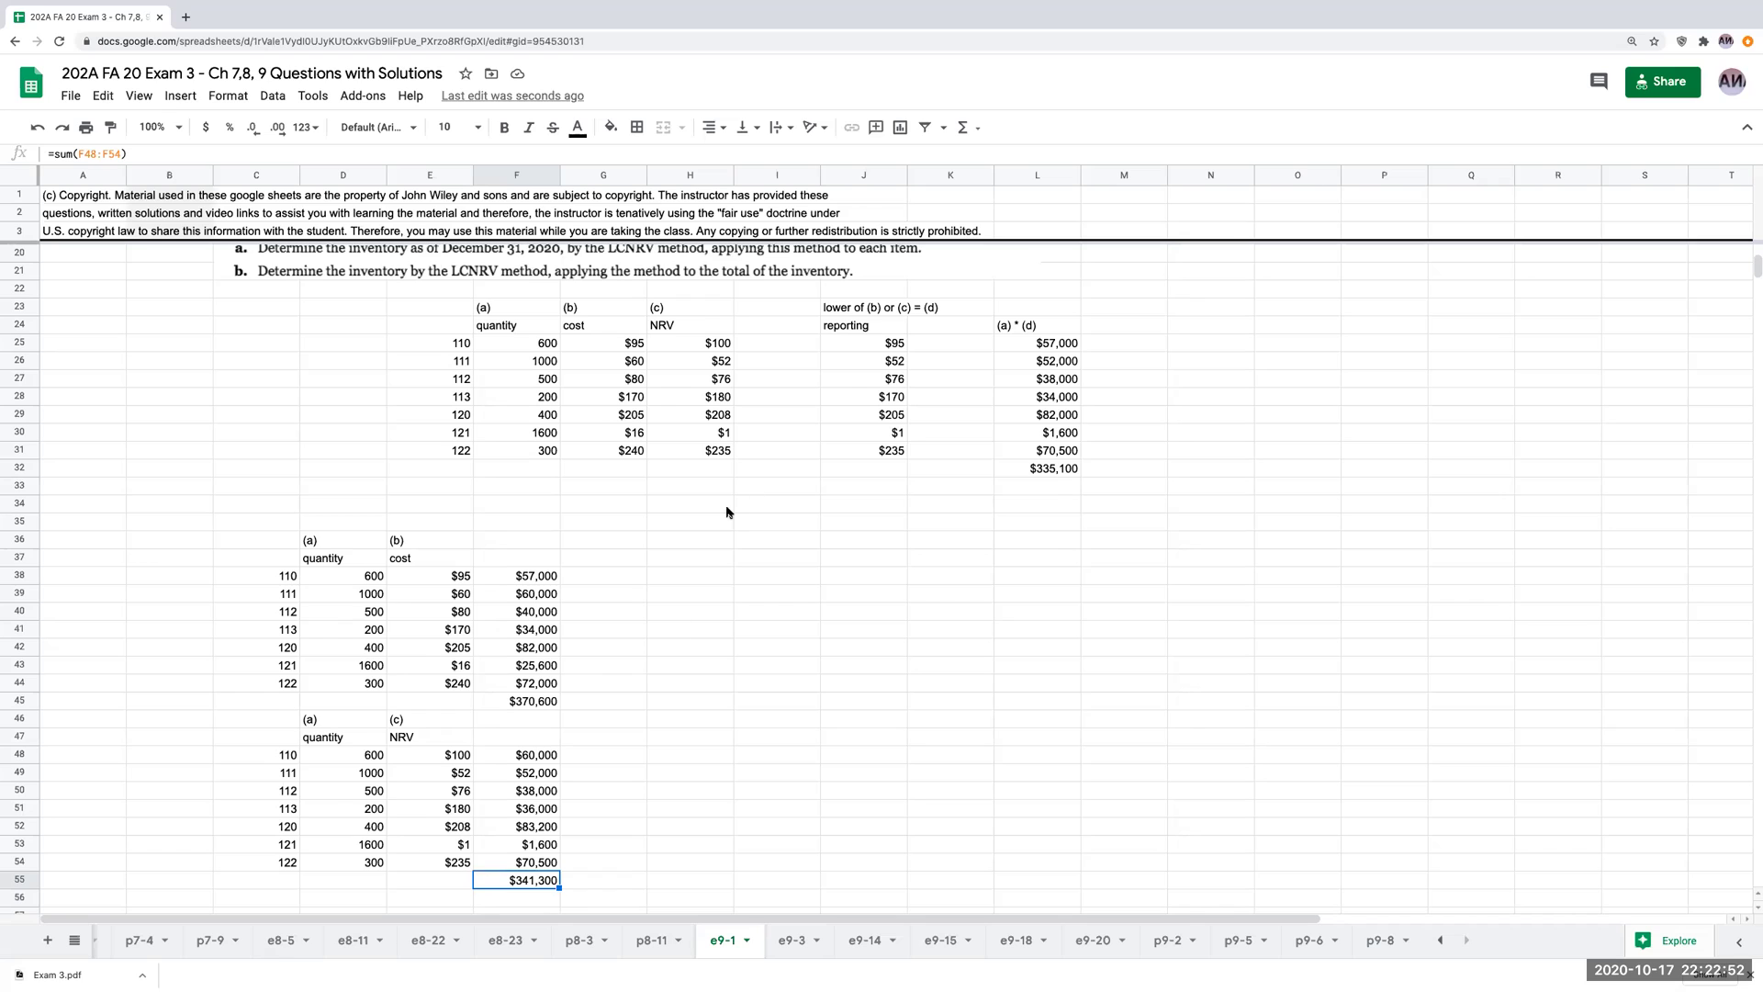
scroll(725, 514, "up", 2)
scroll(722, 551, "down", 4)
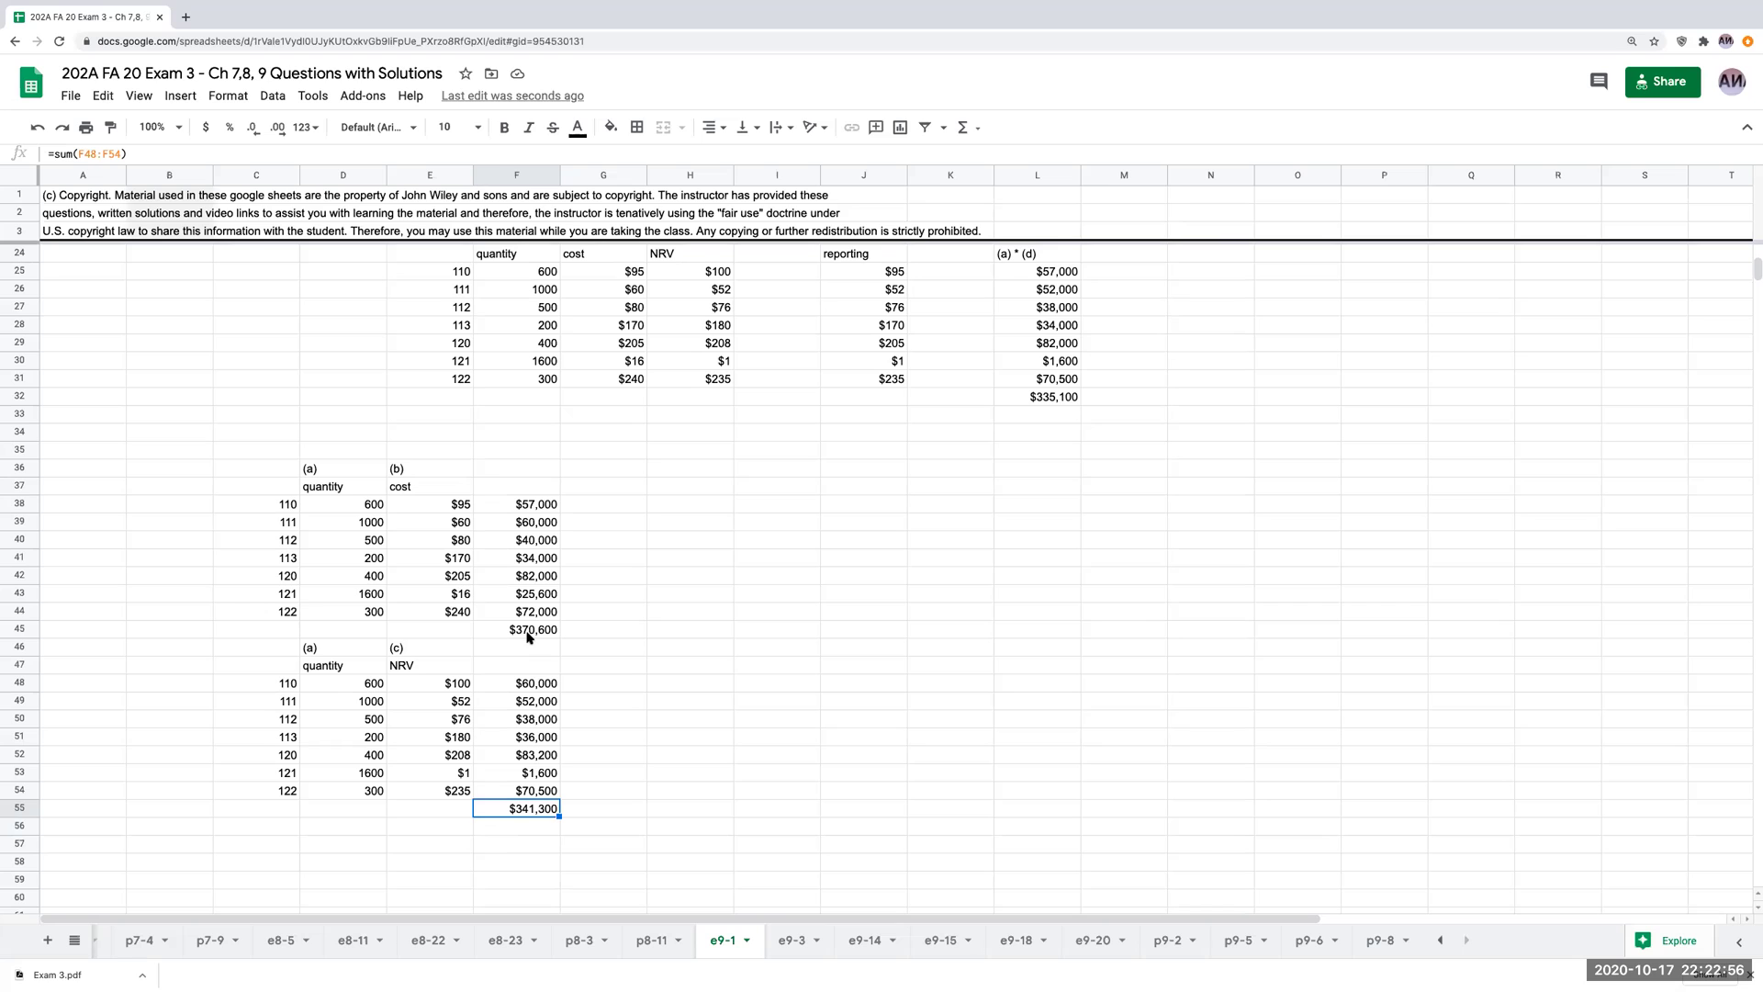
left_click(611, 125)
left_click(682, 211)
Return up to review the $335,100 reporting total in L32.
scroll(868, 514, "up", 3)
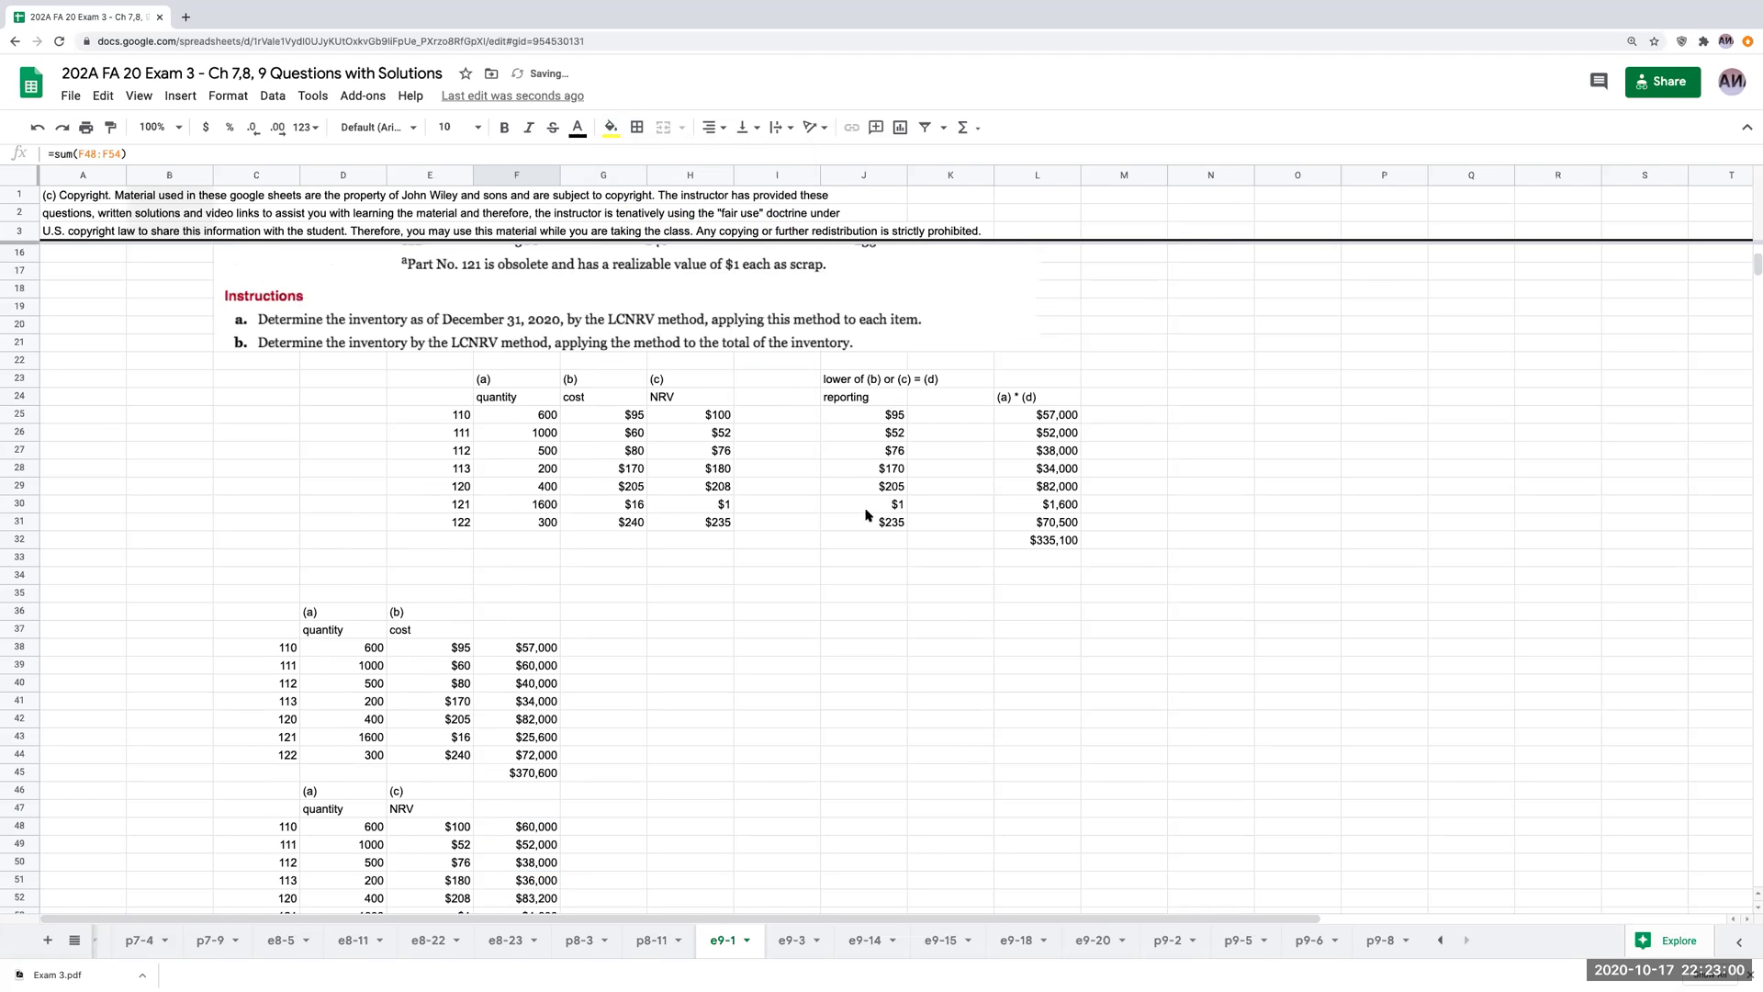
scroll(730, 589, "up", 3)
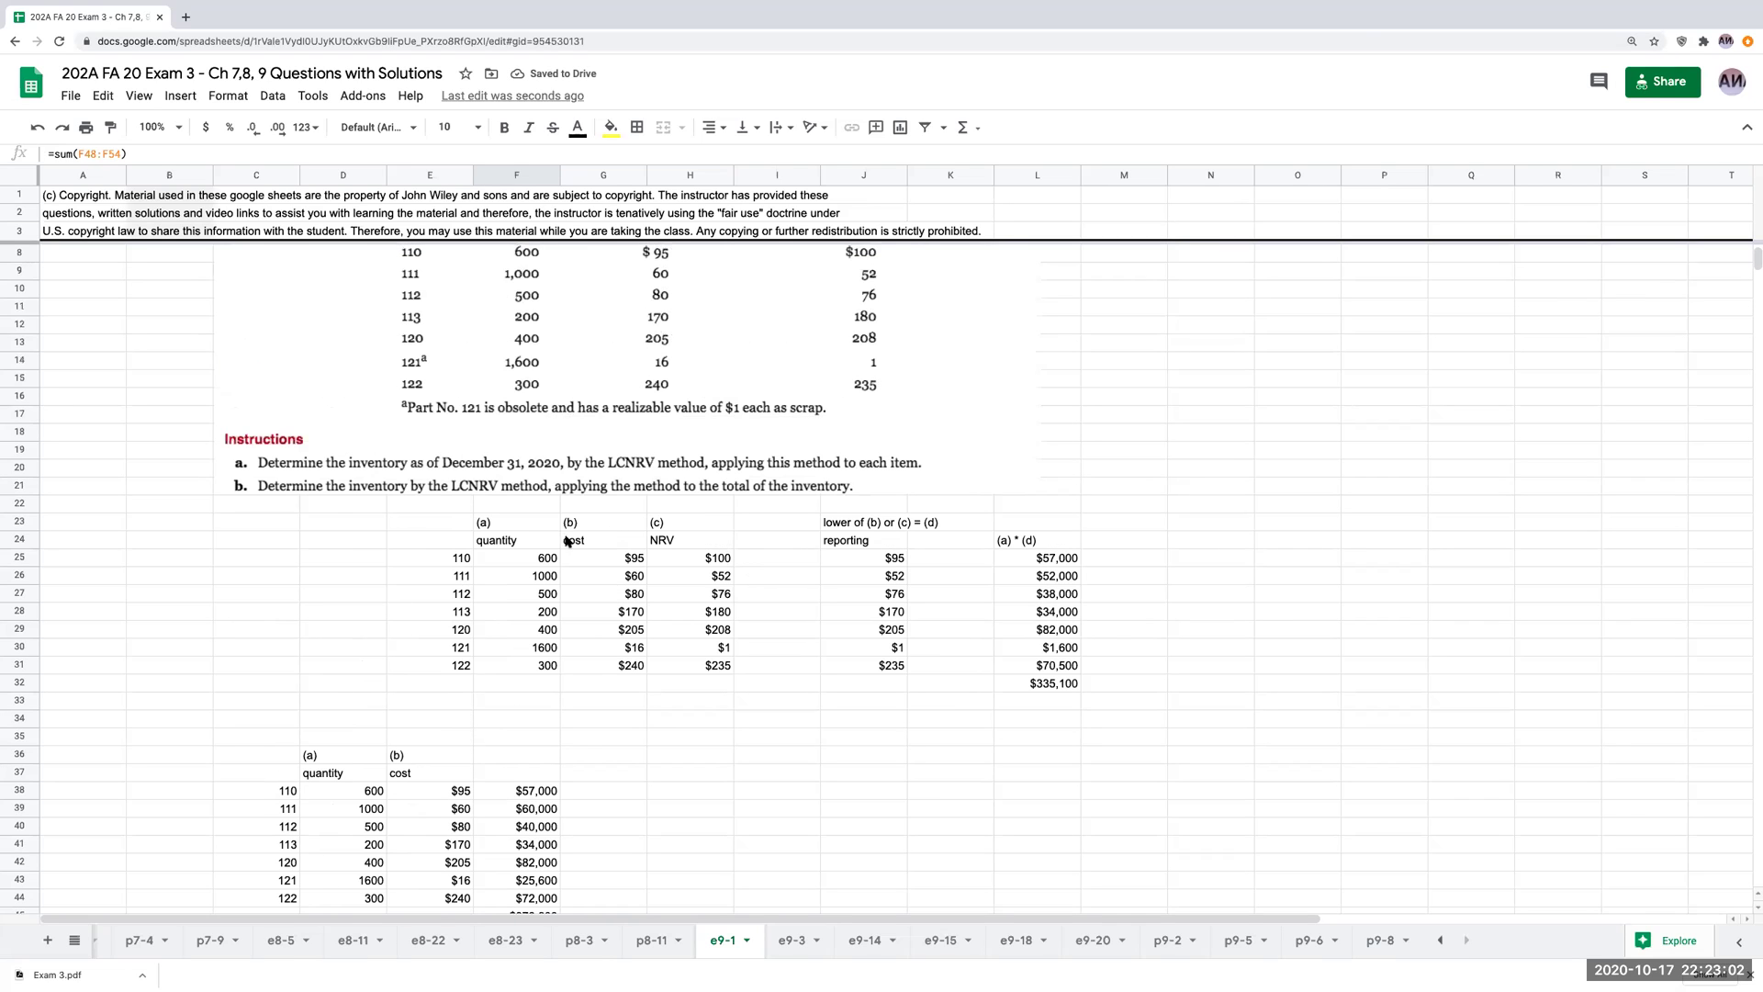
left_click(1063, 687)
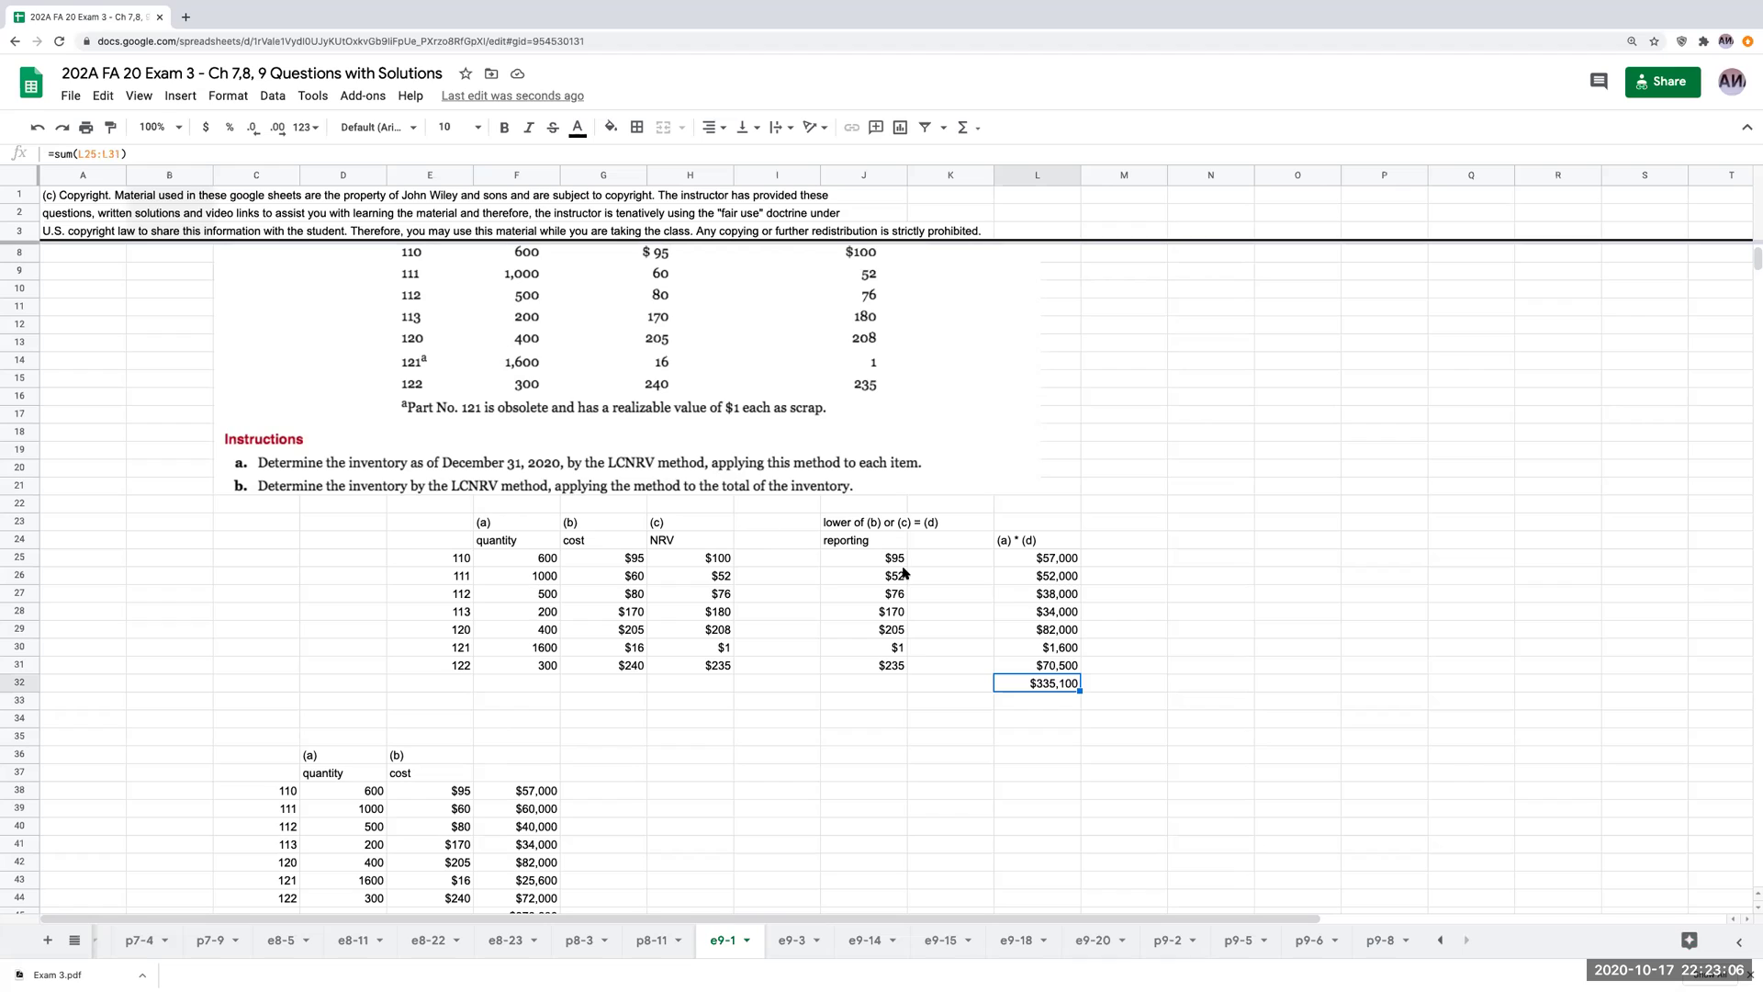